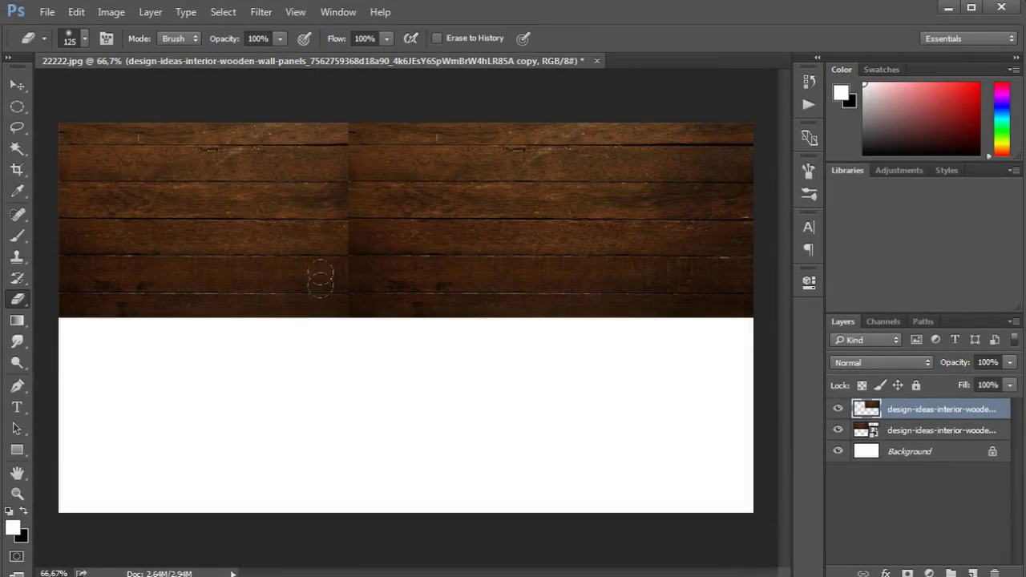
- Paint a soft white highlight stroke on a new layer, set to Overlay at low opacity
left_click(974, 572)
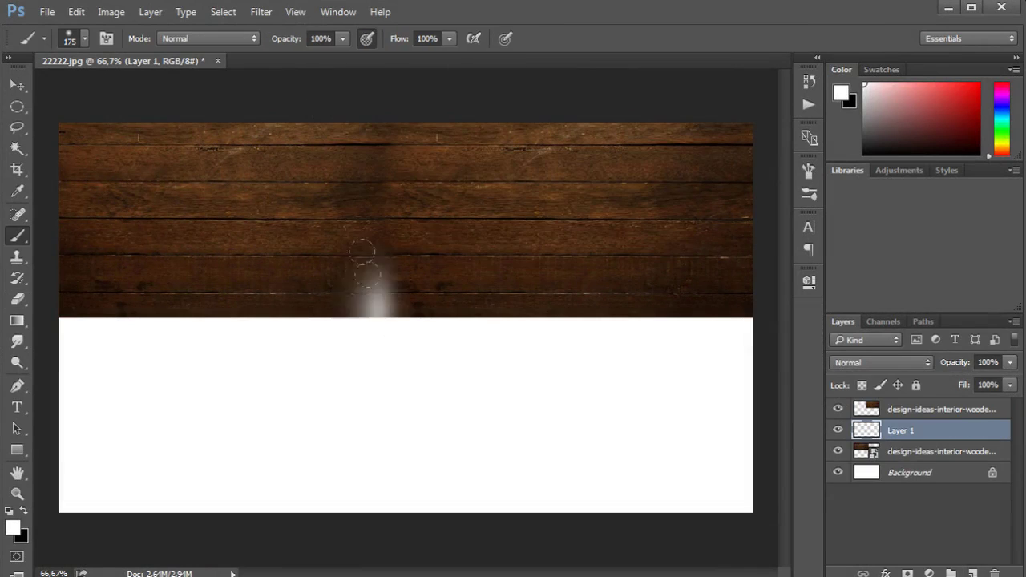
left_click_drag(365, 312, 357, 128)
left_click(882, 362)
left_click(858, 440)
left_click_drag(1008, 368, 951, 379)
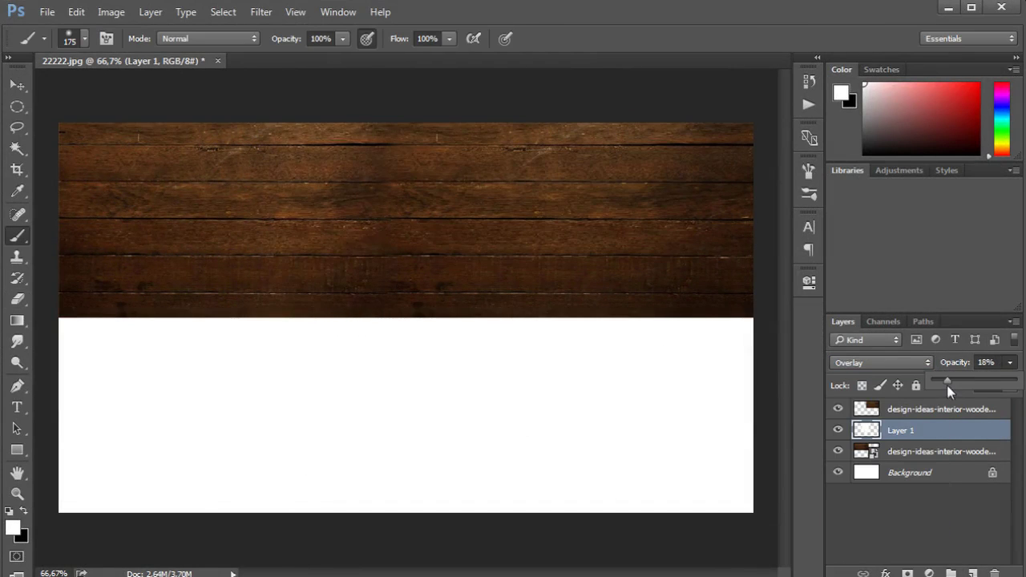
- Move the wood copy down and stretch it to fill the canvas
left_click_drag(575, 345, 574, 539)
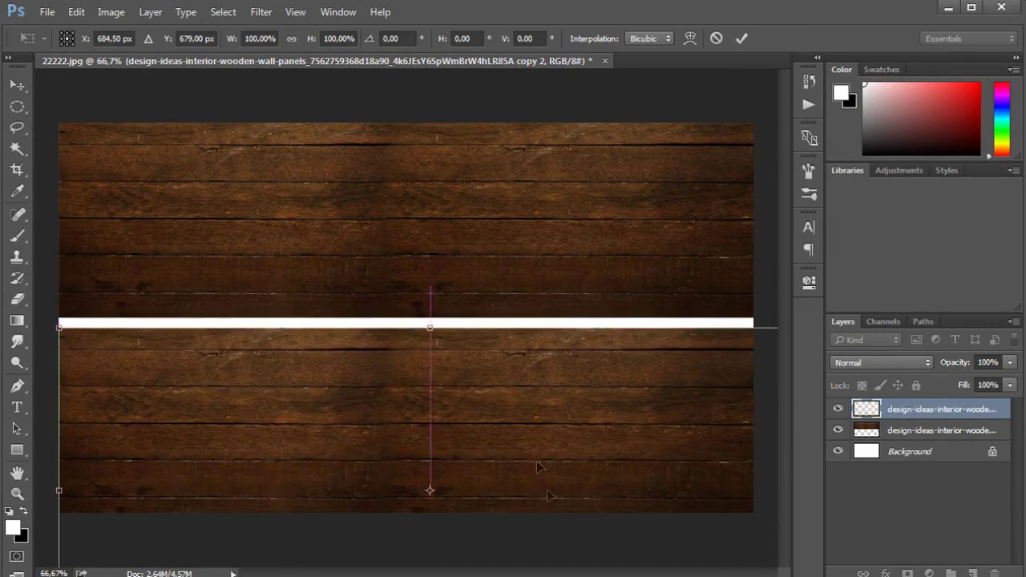
left_click_drag(430, 324, 438, 294)
key("Return")
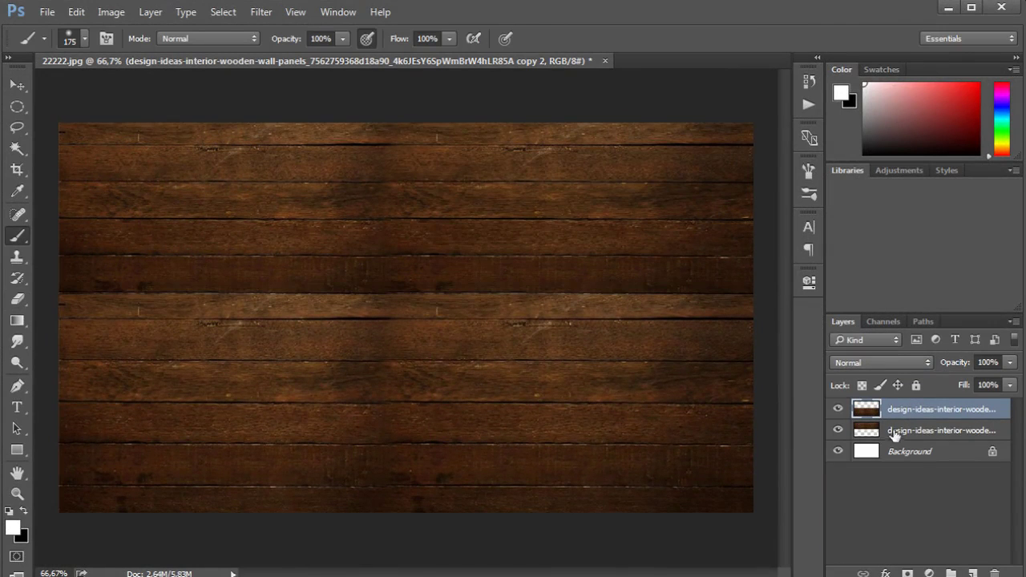
- Add an Overlay white stroke across the middle boards on a new layer
left_click(973, 572)
left_click_drag(64, 255, 754, 255)
left_click(882, 362)
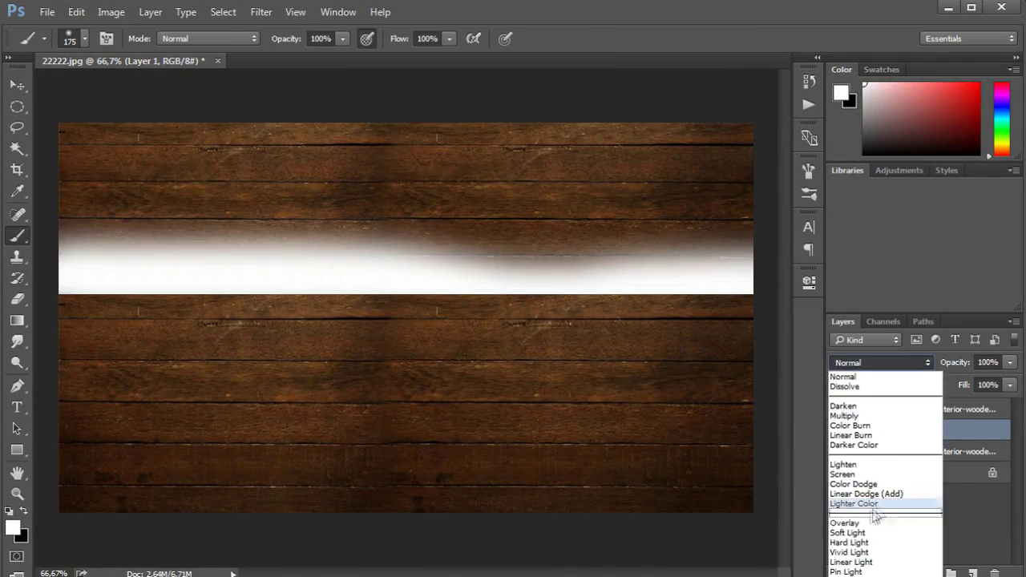
left_click(862, 525)
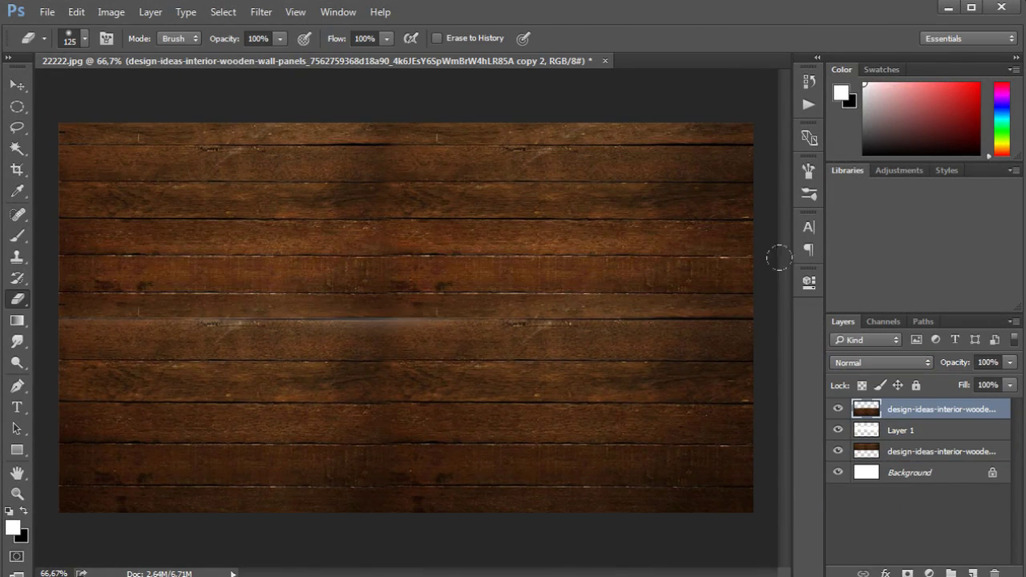
- Shift the top wood layer to hide the seam and merge the wood layers
key("ctrl+t")
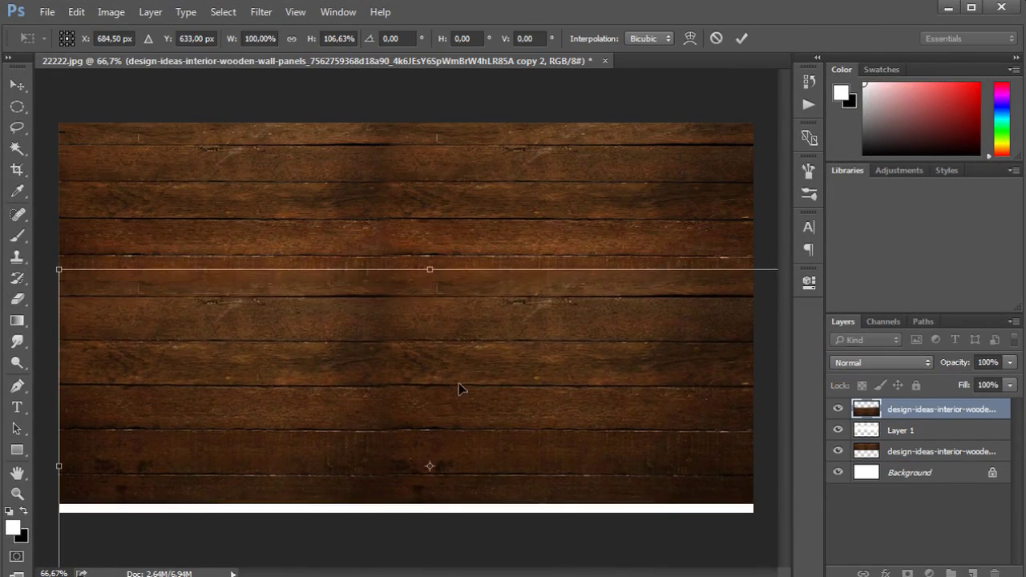
left_click_drag(431, 284, 431, 275)
key("Return")
left_click(938, 409, "shift")
key("ctrl+e")
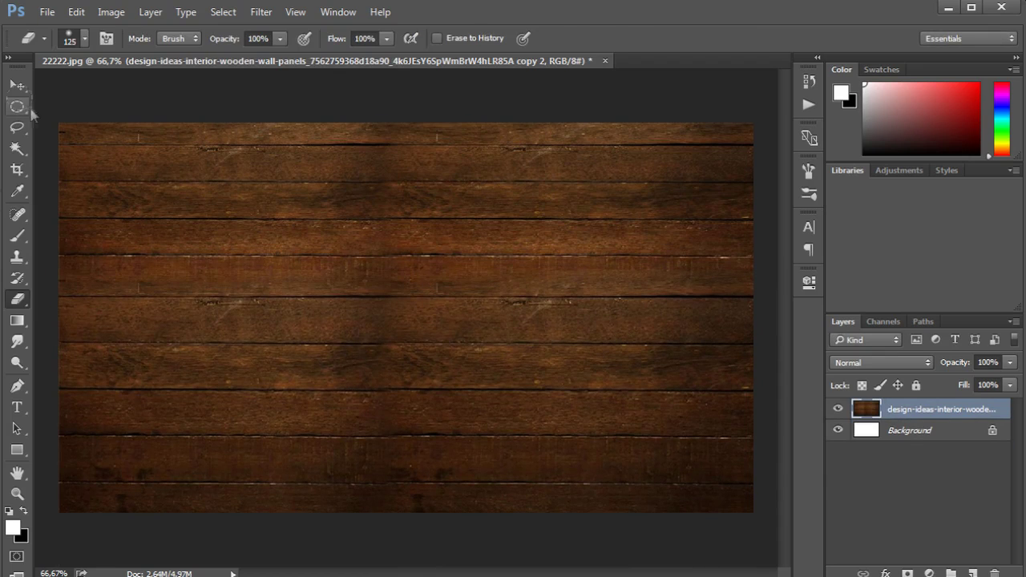
- Add a faint vertical white Overlay highlight and merge it into the wood wall
left_click(973, 574)
key("b")
mouse_move(390, 509)
left_mouse_down()
mouse_move(366, 320)
mouse_move(401, 124)
left_mouse_up()
left_click(880, 363)
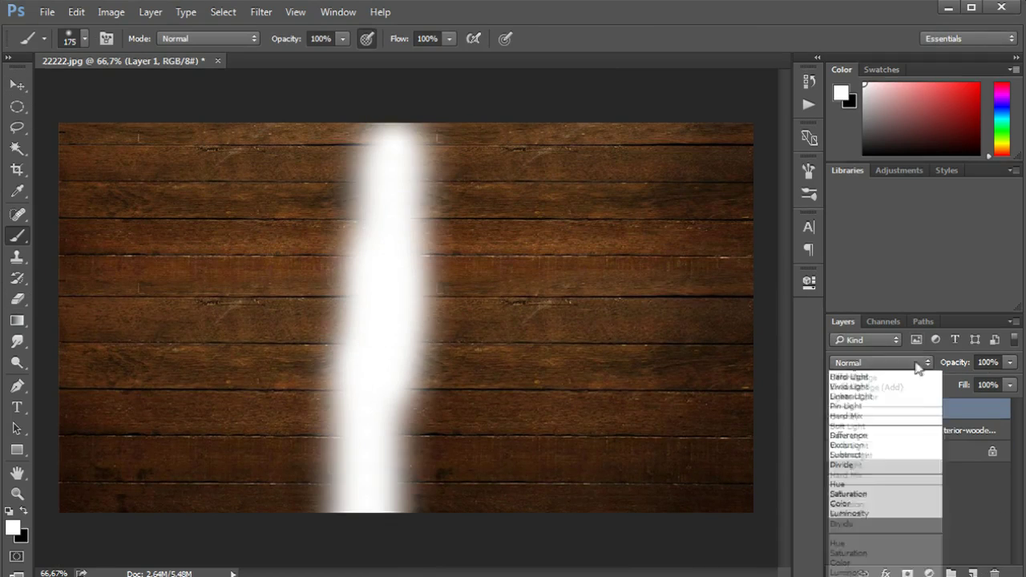
left_click(866, 497)
left_click(1010, 363)
left_click_drag(1008, 380, 939, 391)
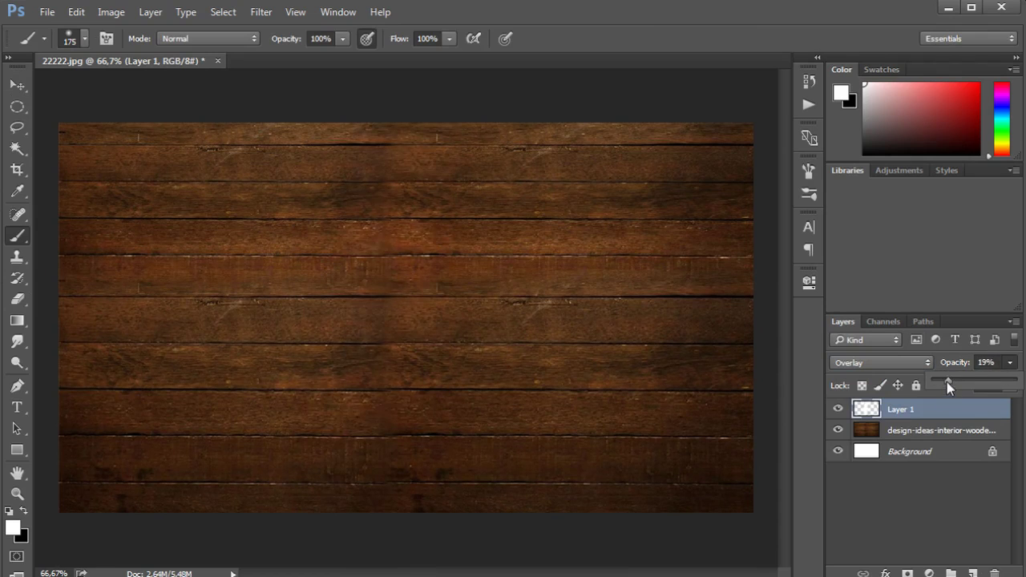
left_click(938, 431, "shift")
key("ctrl+e")
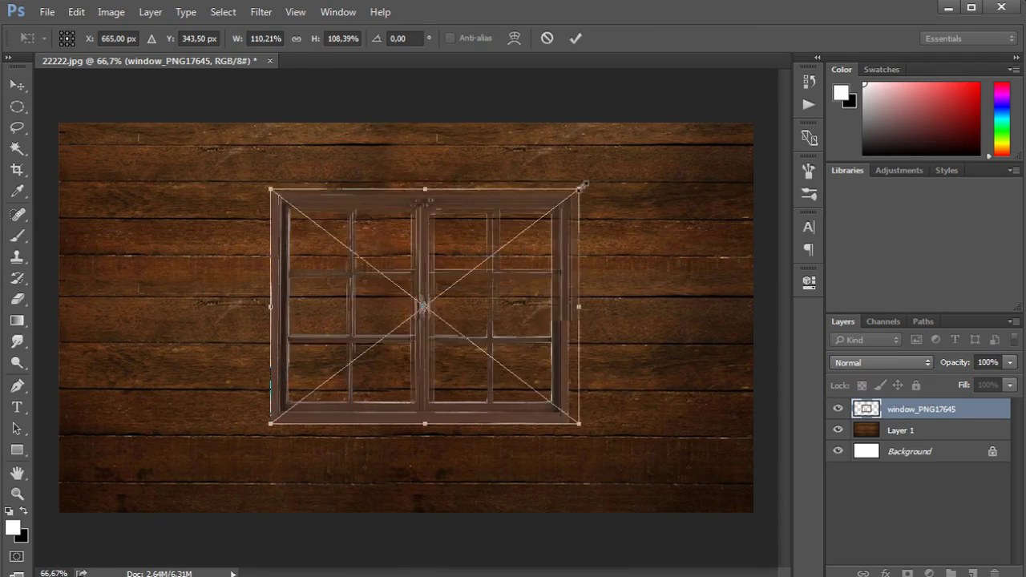
- Place the window, delete the wall inside its frame with a rectangular selection, and nudge it up-left
left_click_drag(516, 305, 497, 294)
key("Return")
left_click(900, 431)
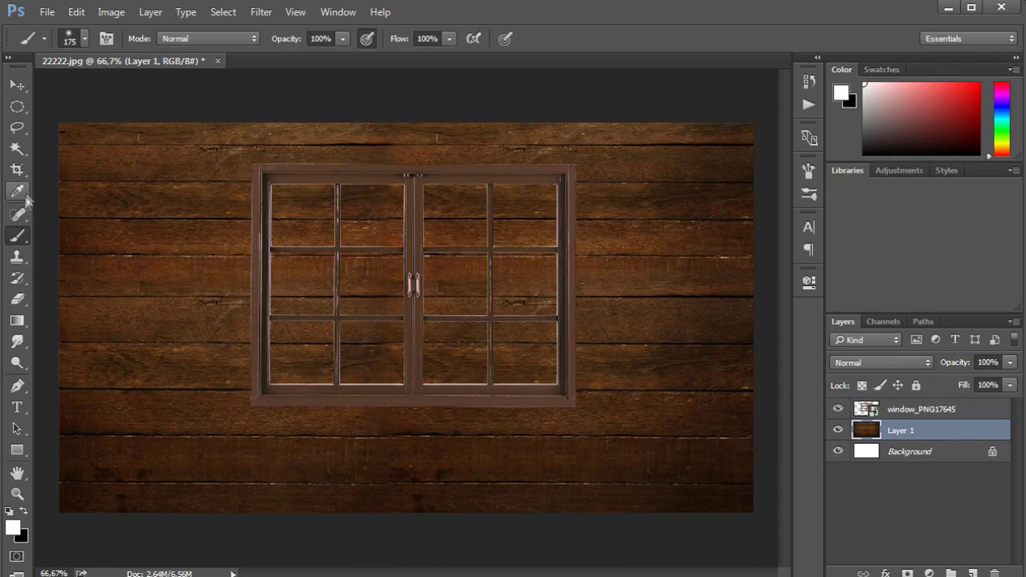
left_click(17, 106)
left_click(91, 103)
left_click_drag(261, 175, 328, 268)
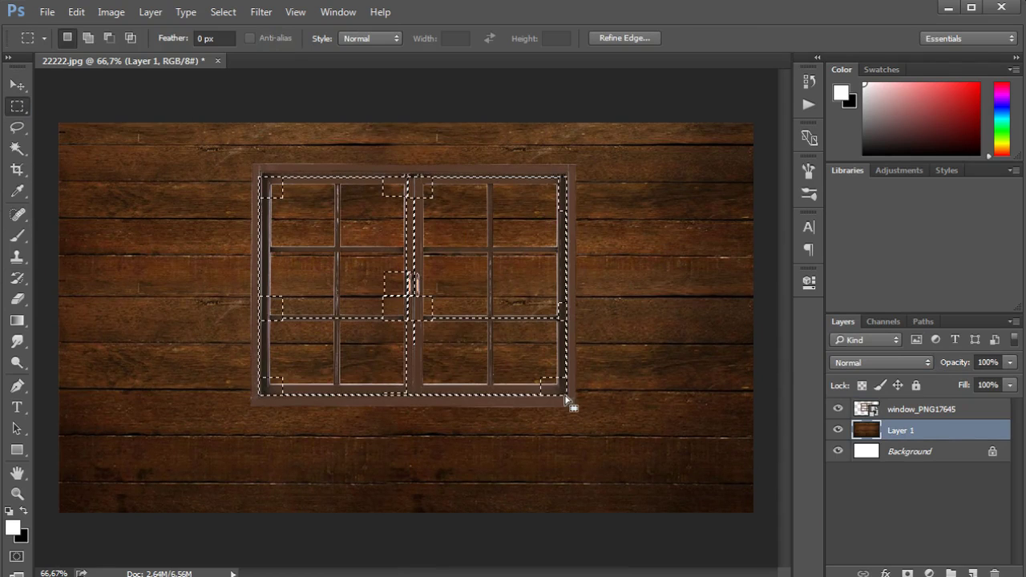
key("Delete")
key("ctrl+d")
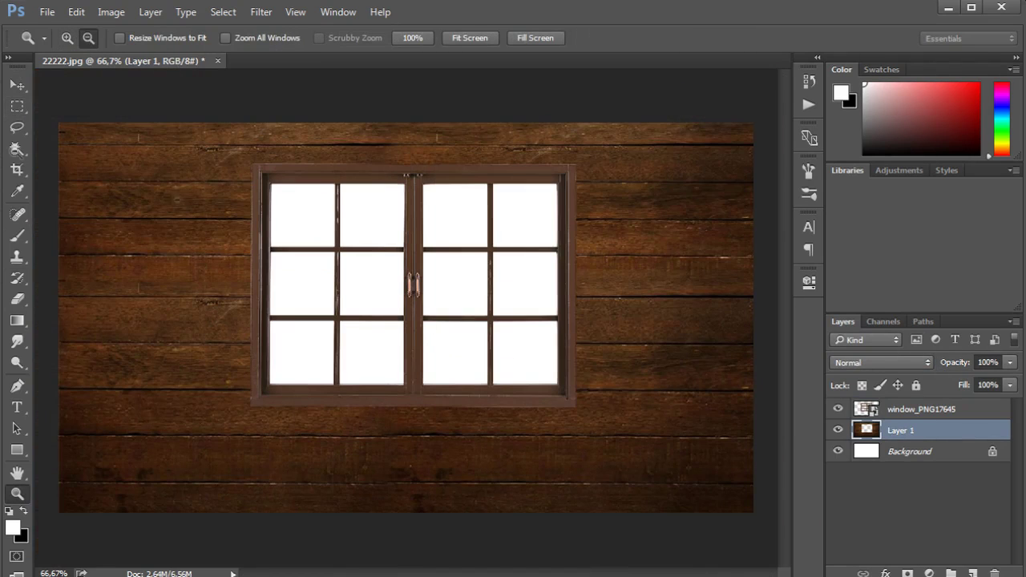
left_click(858, 410)
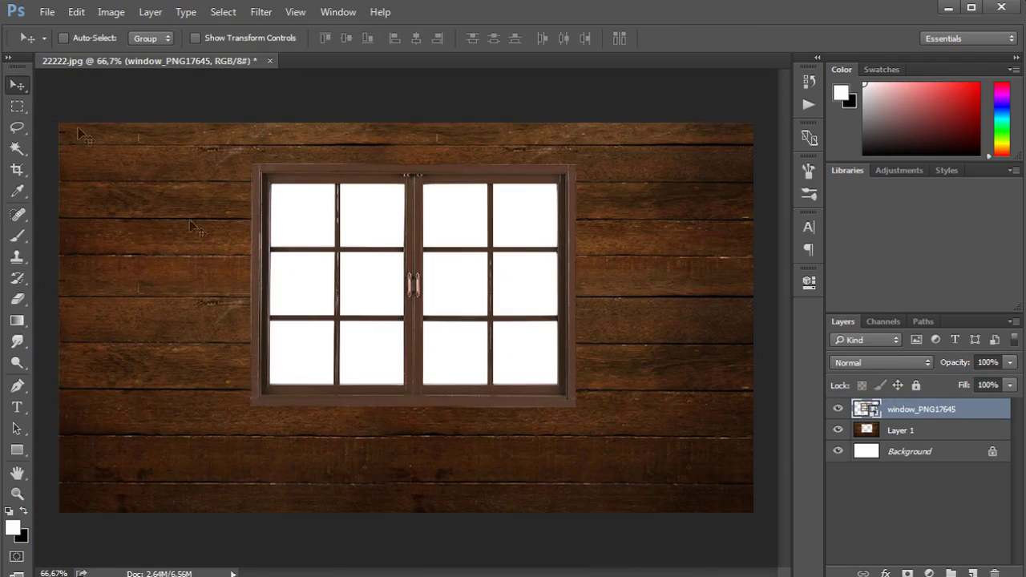
left_click_drag(420, 333, 412, 327)
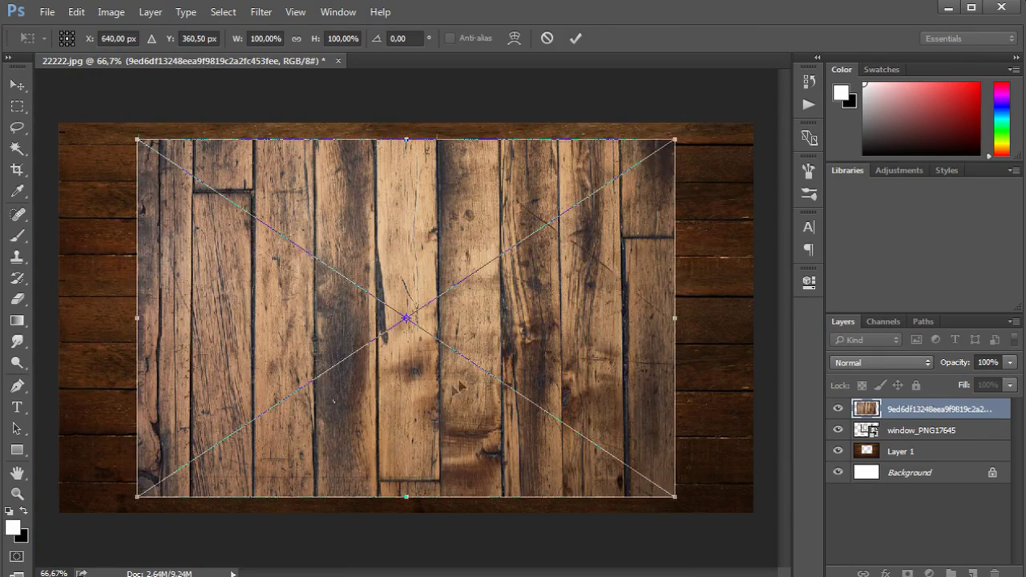
- Shrink the floor texture and perspective-transform it into a strip along the bottom
mouse_move(676, 499)
left_mouse_down()
mouse_move(551, 419)
mouse_move(769, 420)
left_mouse_up()
right_click(561, 430)
left_click(593, 437)
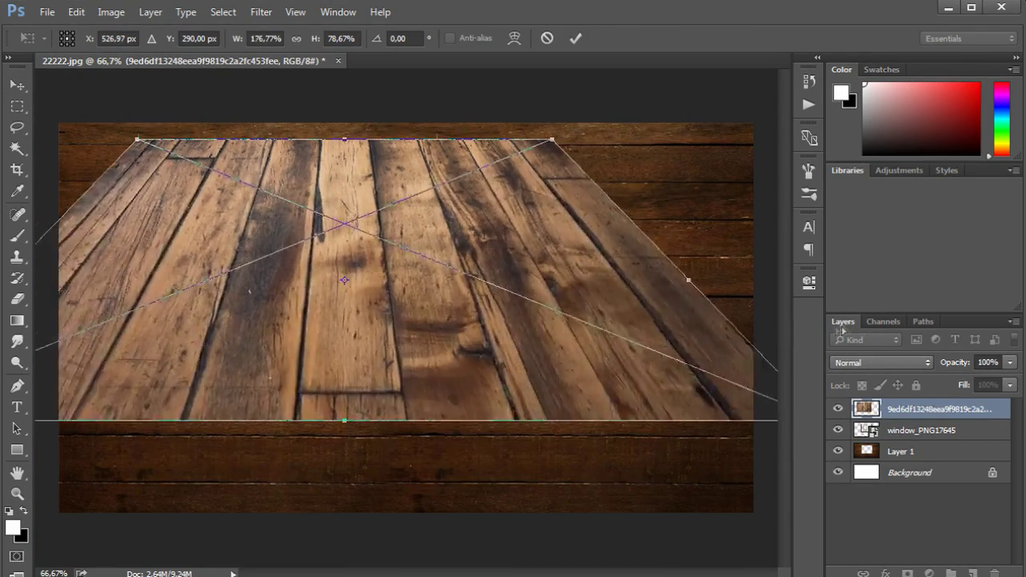
mouse_move(633, 268)
left_mouse_down()
mouse_move(634, 359)
mouse_move(663, 361)
left_mouse_up()
mouse_move(392, 512)
left_mouse_down()
mouse_move(406, 275)
mouse_move(360, 481)
left_mouse_up()
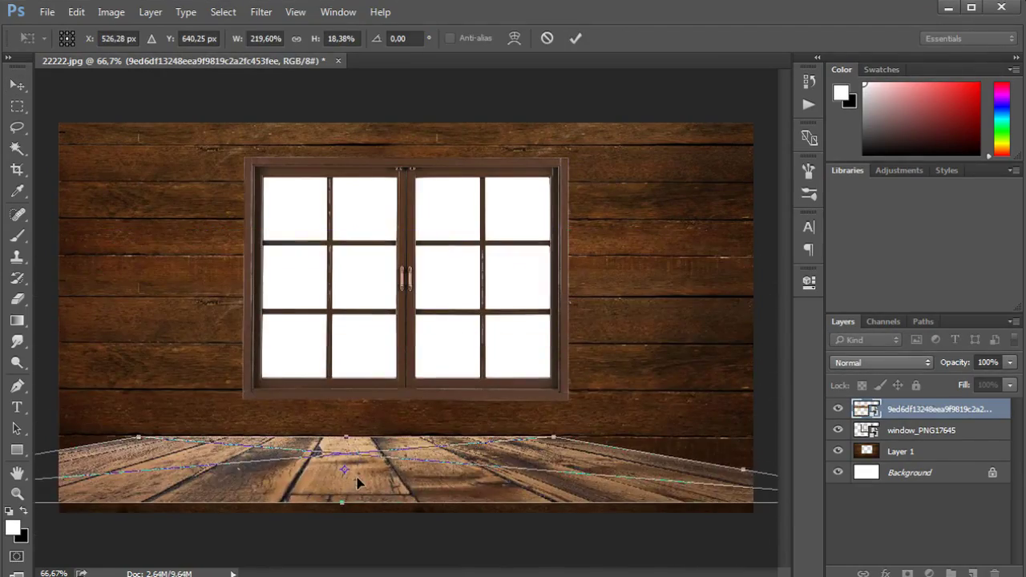
mouse_move(481, 503)
left_mouse_down()
mouse_move(618, 508)
mouse_move(557, 486)
mouse_move(453, 481)
mouse_move(375, 438)
mouse_move(408, 493)
mouse_move(768, 487)
left_mouse_up()
key("Return")
- Duplicate the floor and reshape the copy across the bottom of the canvas
key("ctrl+t")
key("ctrl+alt+t")
right_click(665, 482)
left_click(682, 566)
left_click_drag(634, 517, 628, 503)
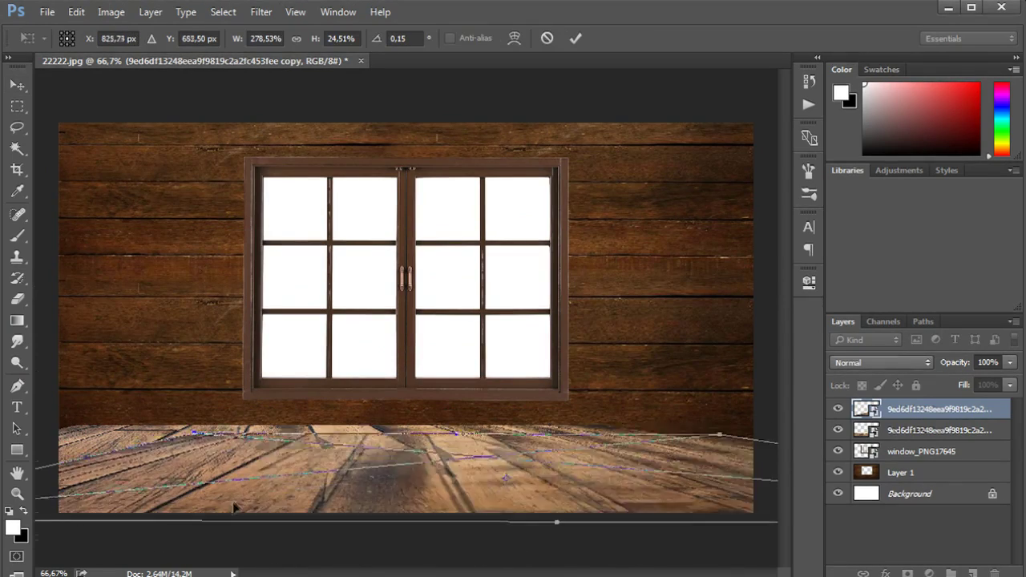
left_click_drag(257, 453, 253, 505)
key("Return")
- Erase the copy's hard top edge, merge the floors, and move the floor up against the wall
key("e")
left_click(474, 243)
left_click_drag(80, 473, 705, 535)
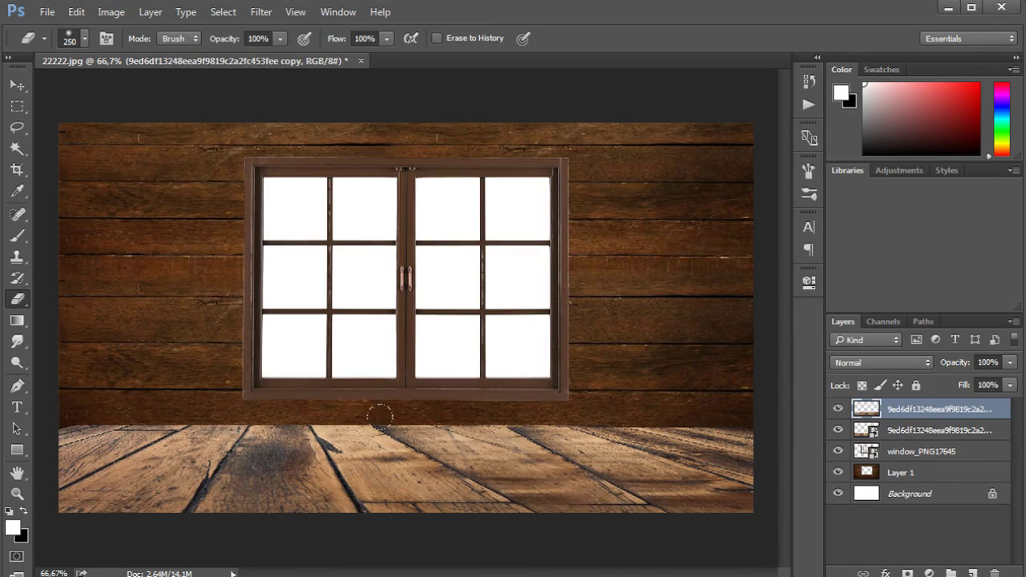
key("ctrl+e")
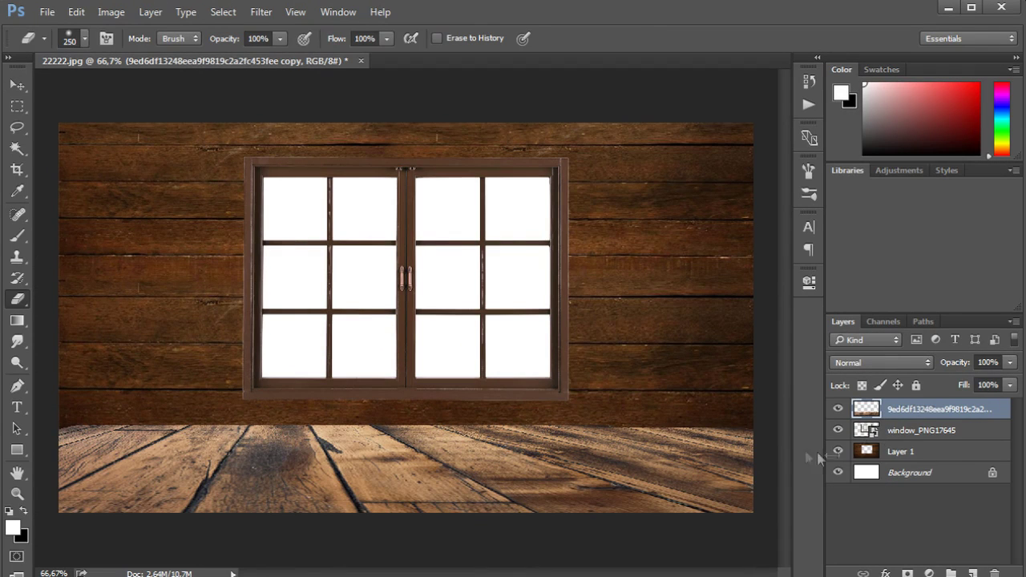
left_click_drag(365, 494, 317, 472)
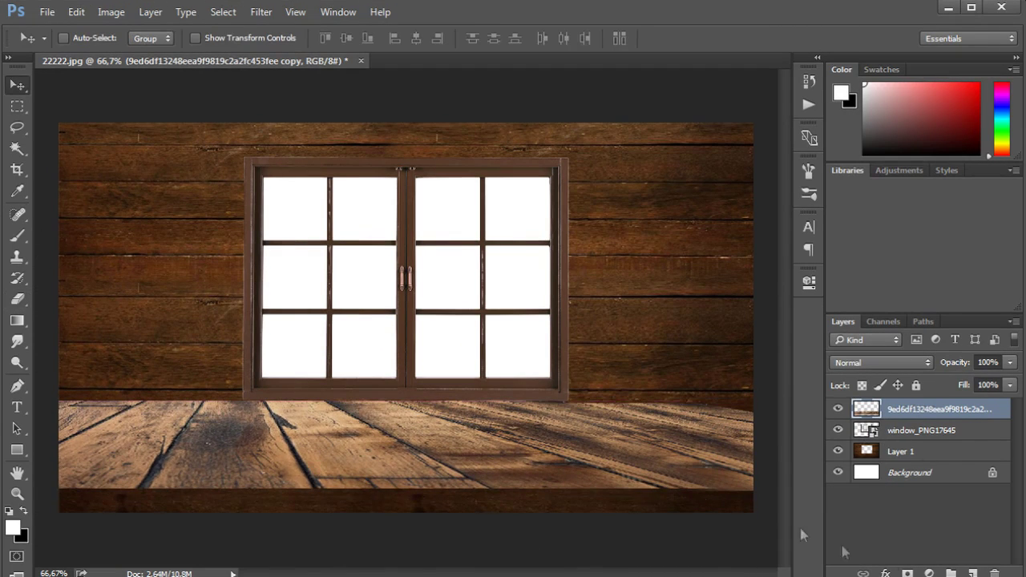
left_click(922, 451)
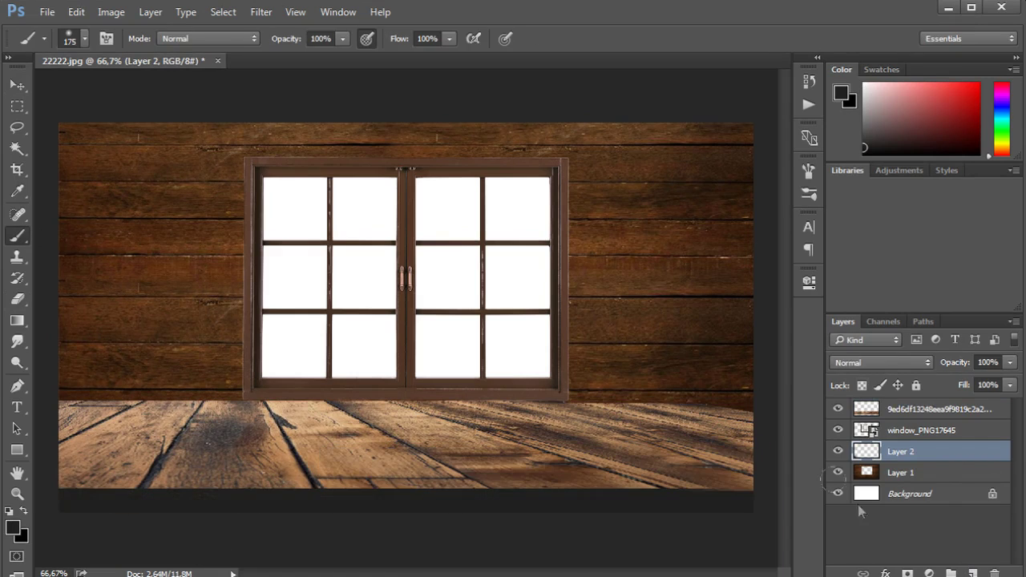
left_click(710, 488)
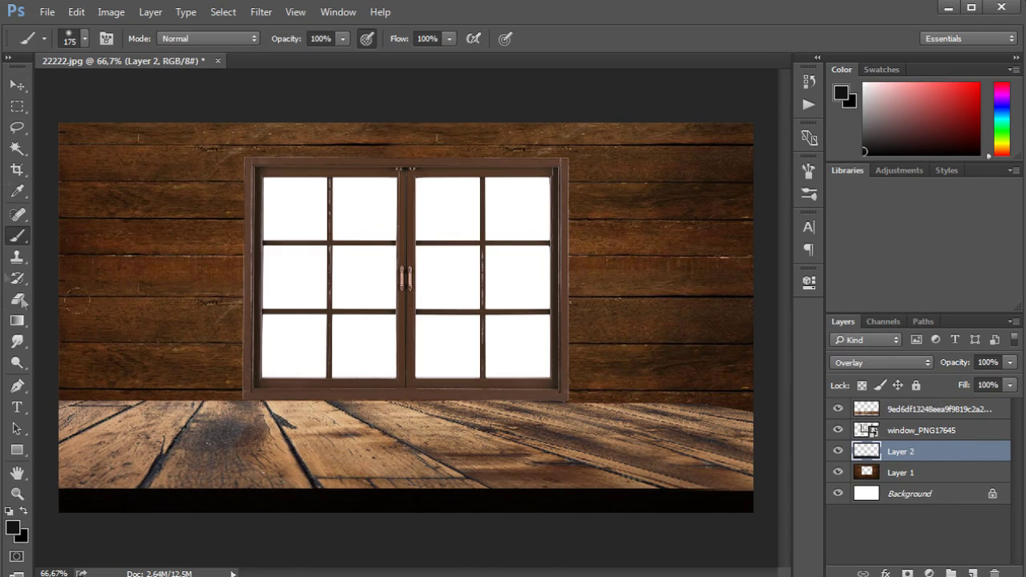
left_click(933, 492)
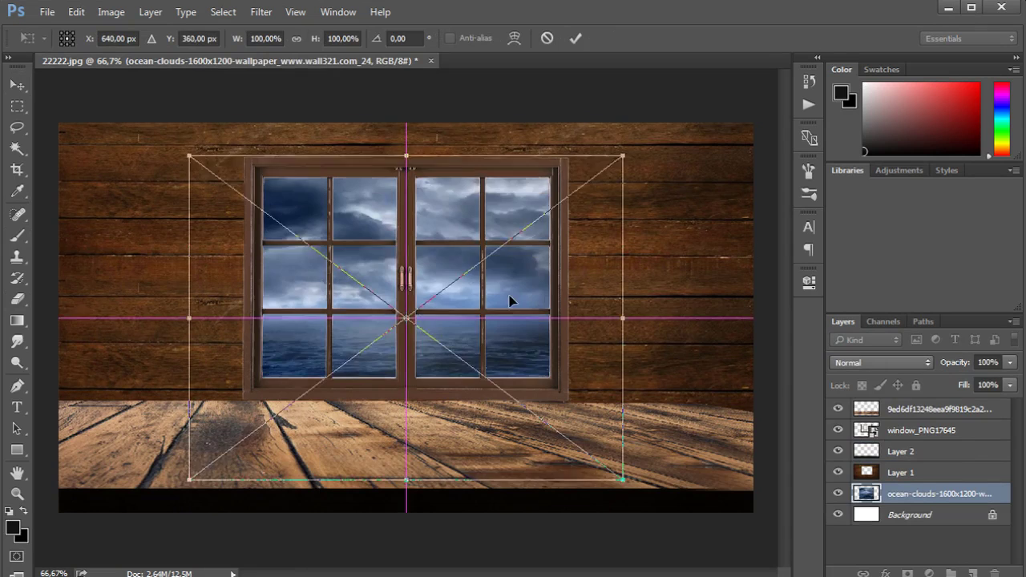
- Enlarge the ocean sky to fill the window and add a darkening Hue/Saturation adjustment
left_click_drag(505, 296, 505, 309)
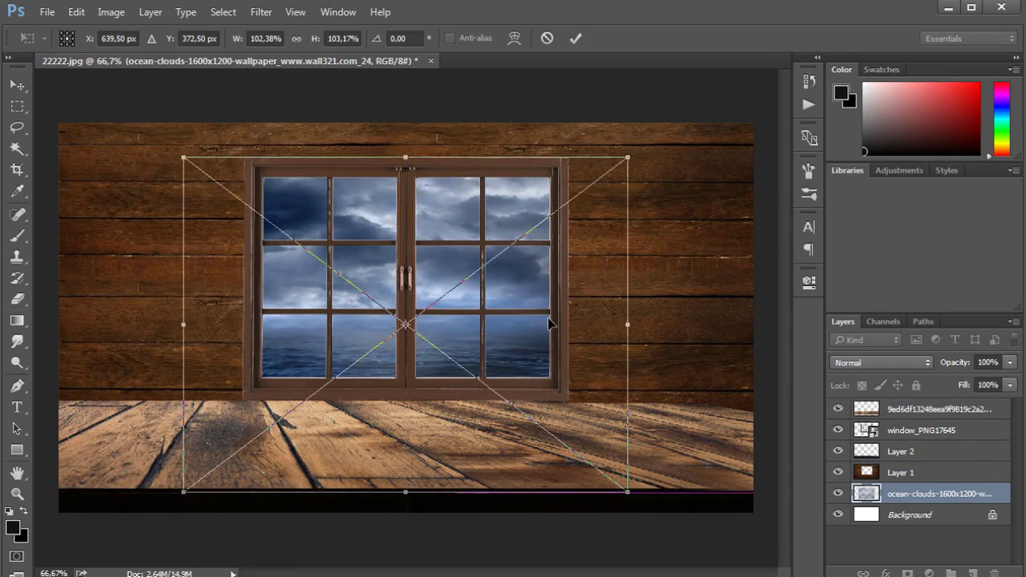
key("Return")
left_click(939, 409)
left_click(810, 282)
left_click(930, 574)
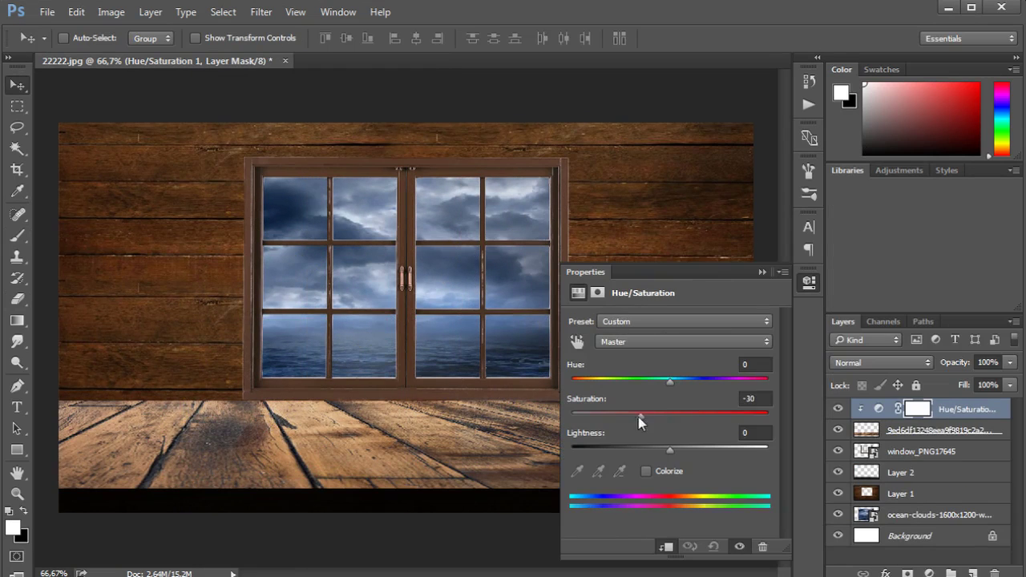
left_click_drag(670, 449, 614, 450)
key("ctrl+alt+g")
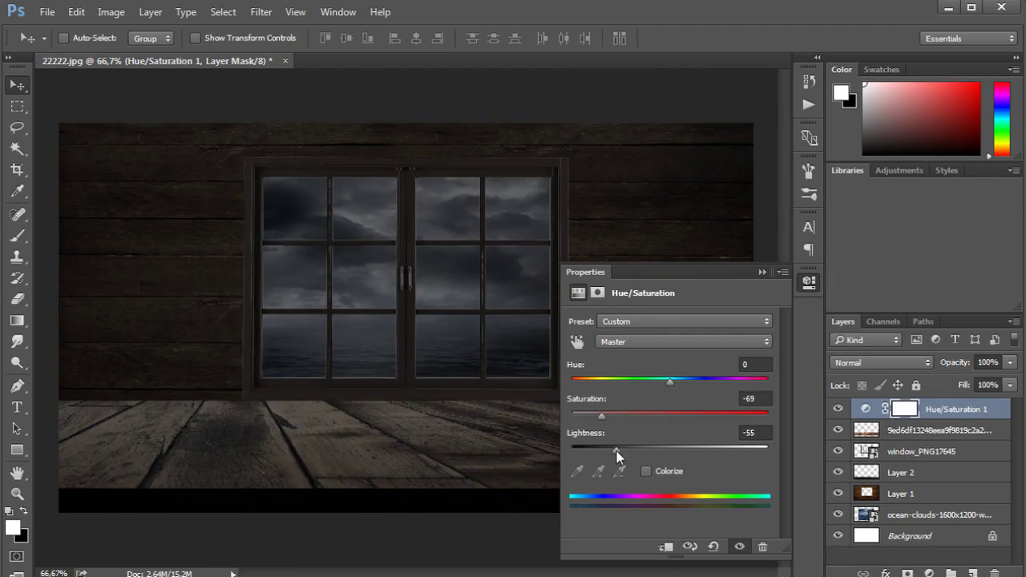
- Group the room layers into Group 1 and clip the Hue/Saturation adjustment to it
left_click(938, 494)
left_click(938, 430, "shift")
key("ctrl+g")
left_click(879, 409)
key("ctrl+alt+g")
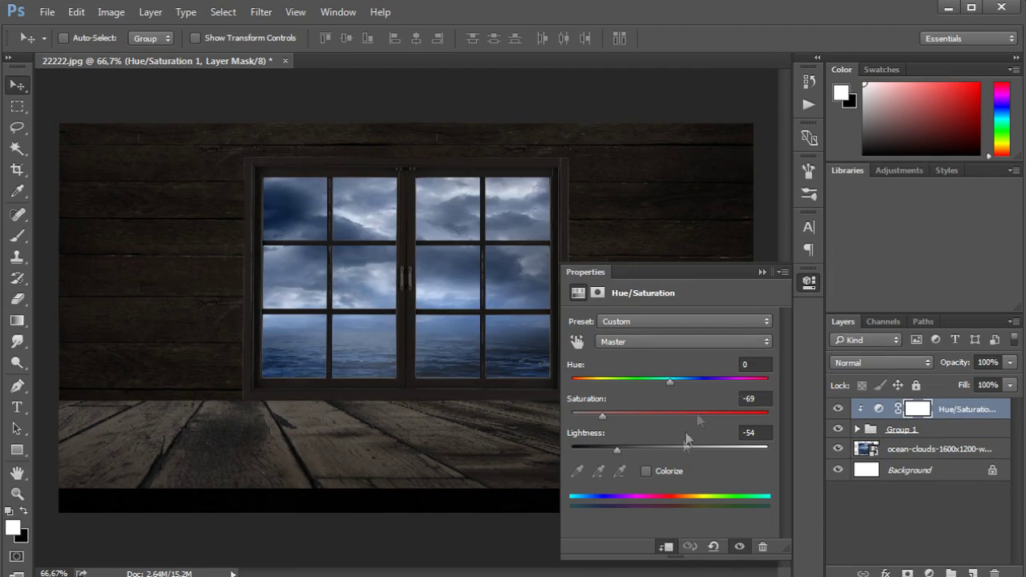
left_click_drag(614, 450, 630, 450)
- Add a Color Balance adjustment and lower the Hue/Saturation lightness to darken the room
left_click(930, 574)
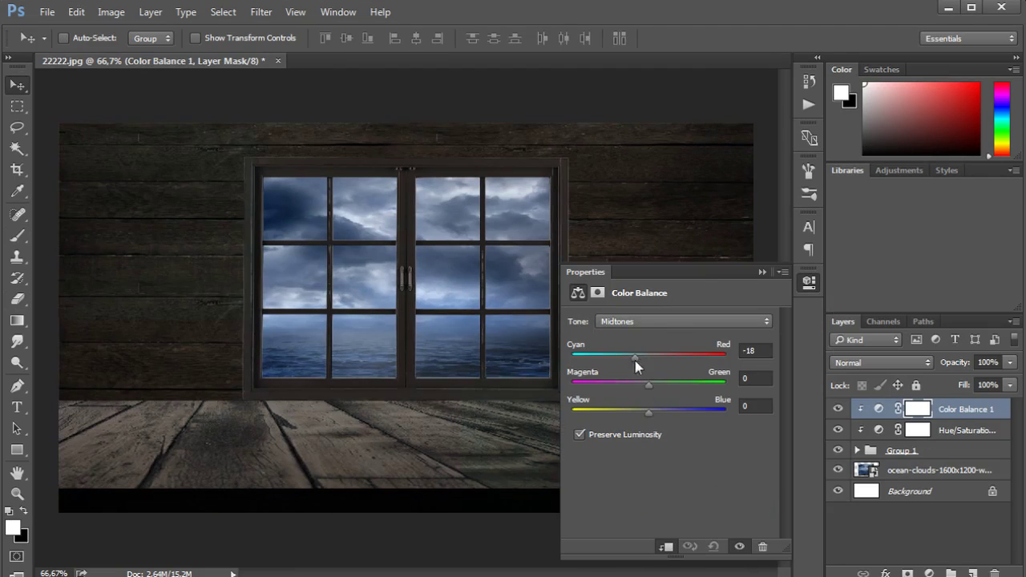
left_click(883, 429)
left_click_drag(628, 450, 612, 450)
left_click(763, 272)
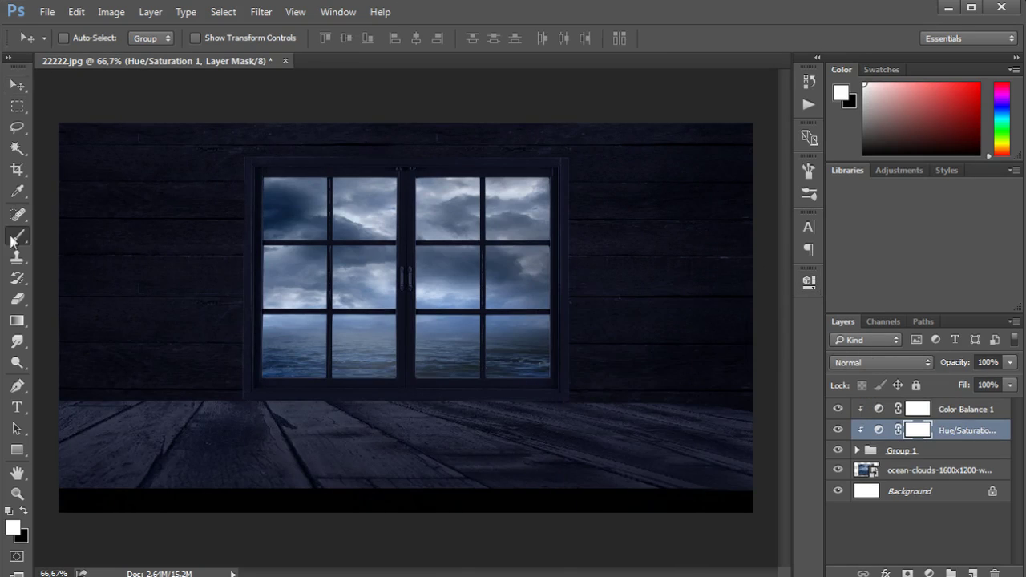
left_click(890, 451)
left_click(857, 451)
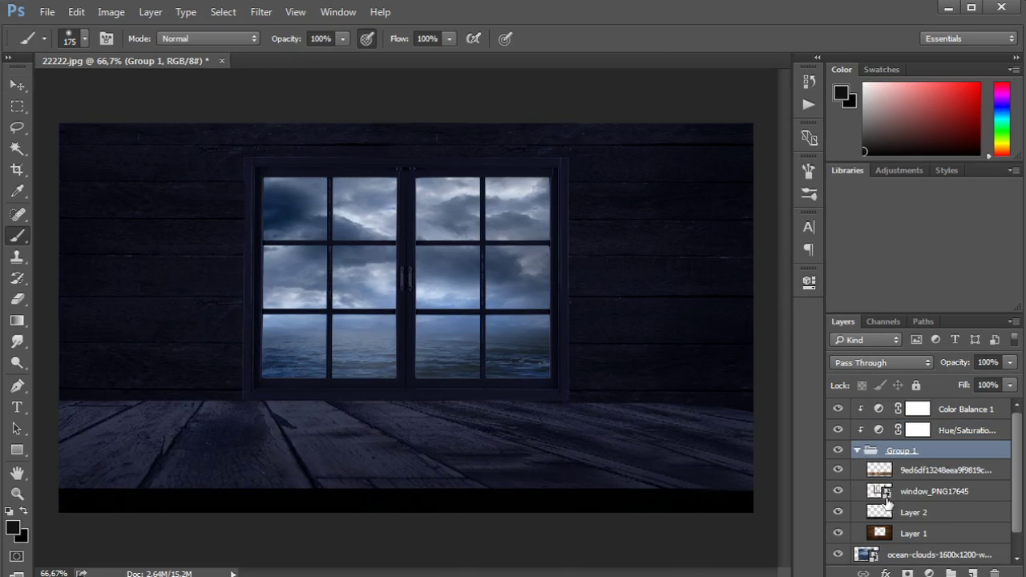
- Squash the wooden floor's bottom edge upward with Free Transform
left_click(931, 476)
key("v")
key("ctrl+t")
left_click_drag(460, 486, 458, 465)
key("Return")
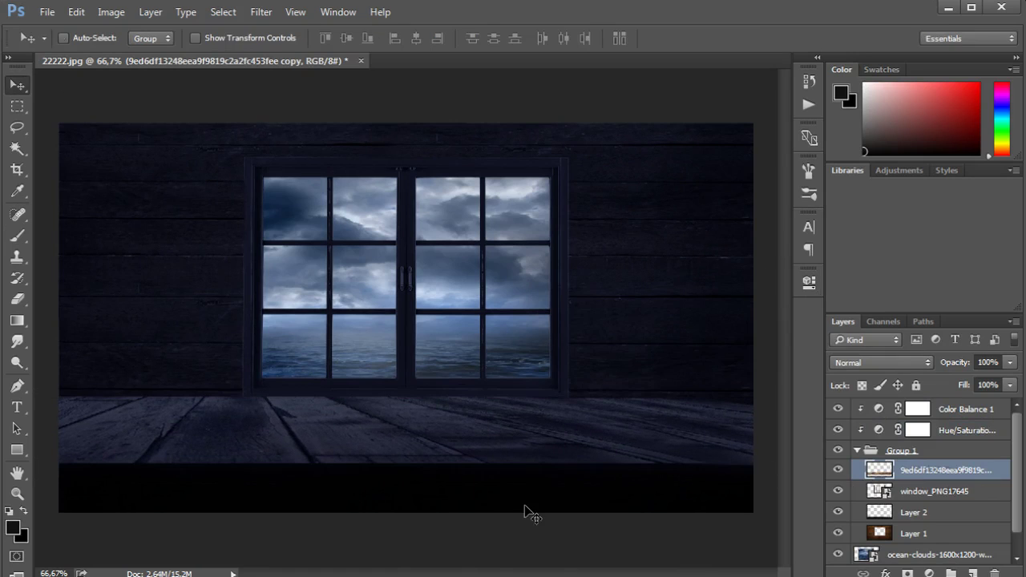
- Duplicate the floor into a small lower-left copy, then delete that copy
key("ctrl+j")
key("ctrl+t")
left_click_drag(676, 137, 310, 374)
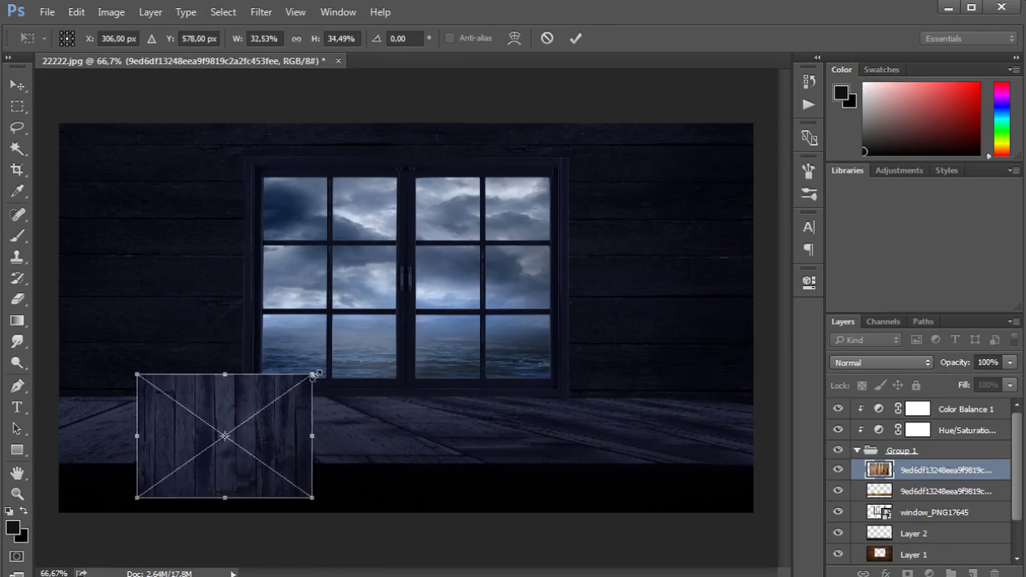
left_click_drag(265, 449, 207, 507)
key("Return")
key("Delete")
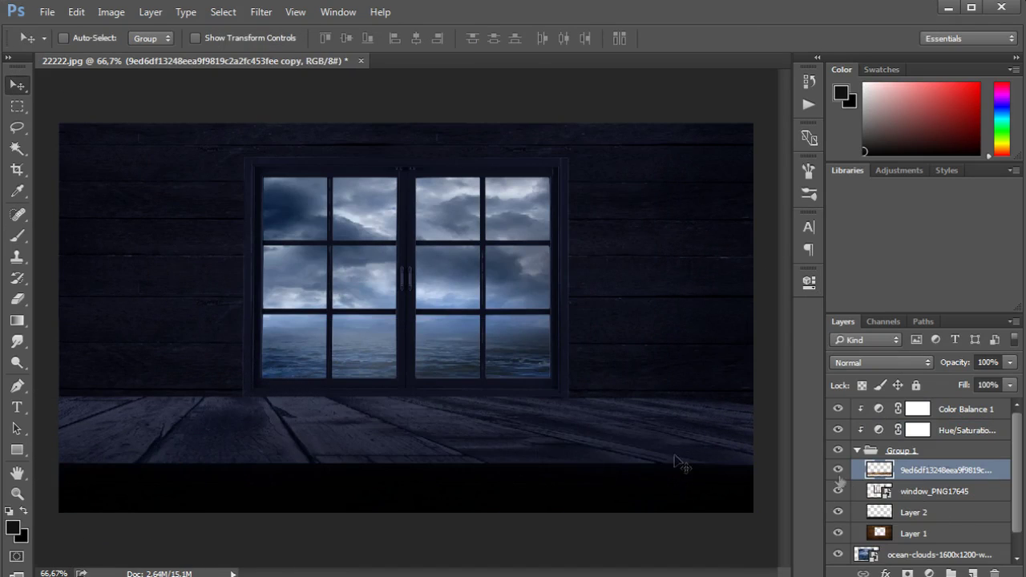
- Nudge the floor down-left, stretch its top edge, and move it up to meet the wall
key("shift+Down")
key("shift+Down")
key("shift+Down")
left_click_drag(452, 470, 442, 470)
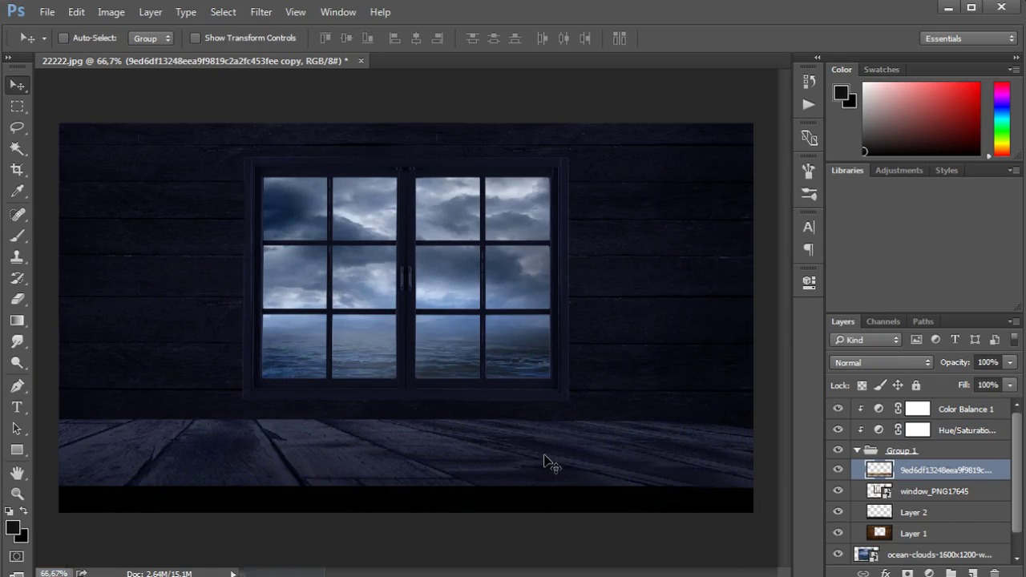
key("ctrl+t")
left_click_drag(450, 418, 522, 415)
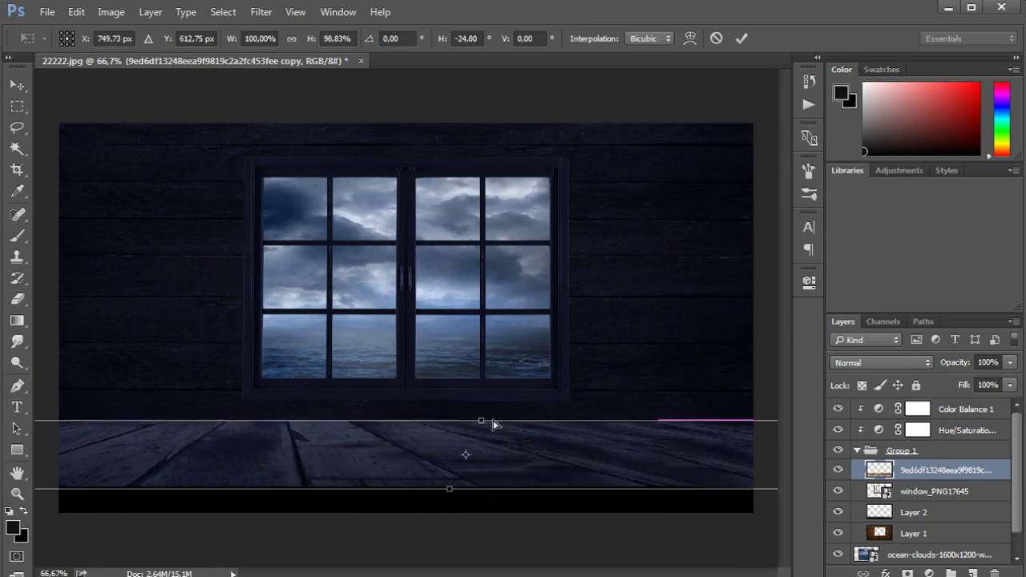
key("Return")
left_click_drag(428, 461, 427, 457)
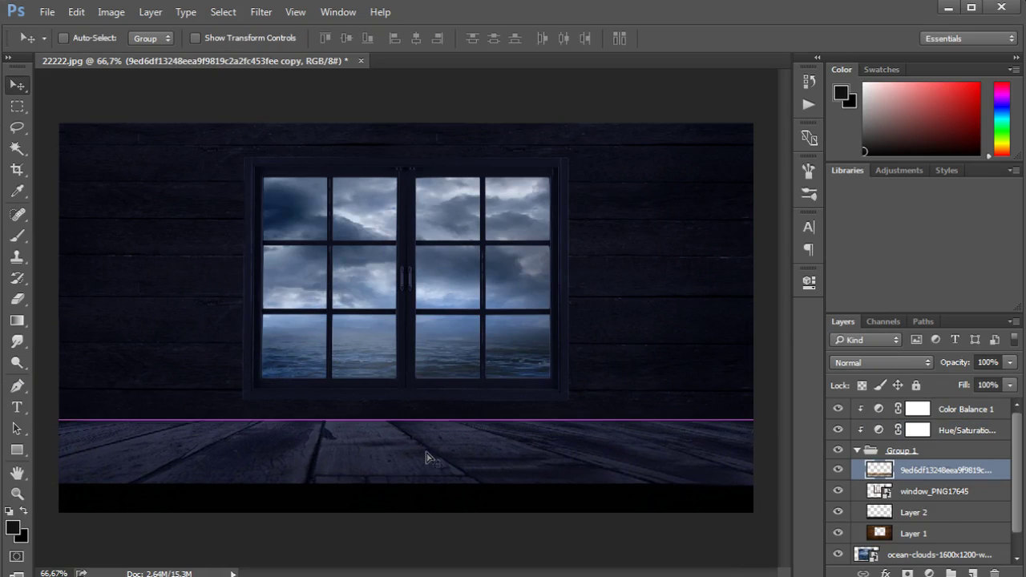
left_click(857, 451)
- Bring the lantern image in and shrink it onto the lower-left floor
left_click(919, 409)
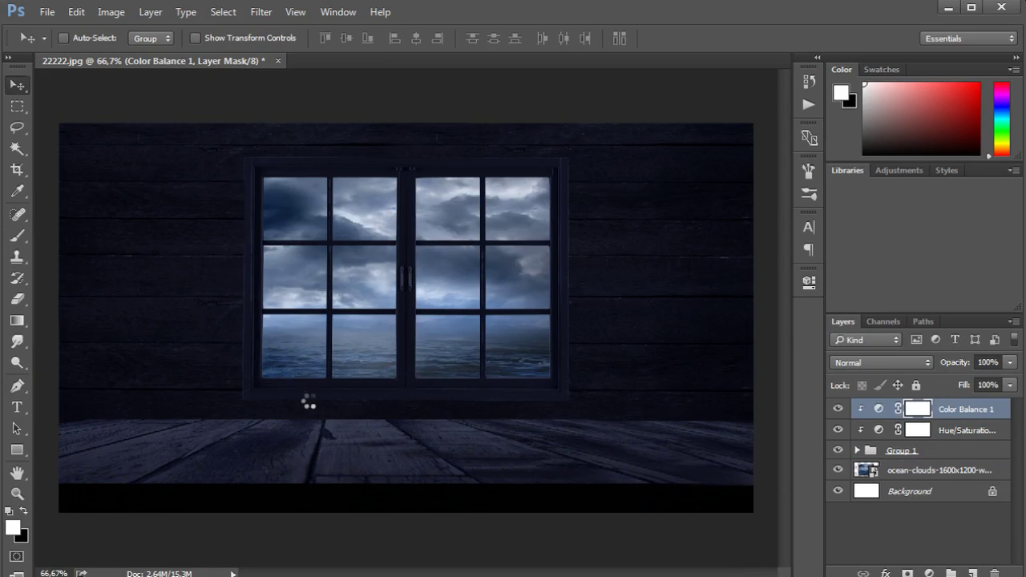
left_click_drag(481, 196, 355, 335)
mouse_move(313, 433)
left_mouse_down()
mouse_move(183, 457)
mouse_move(180, 409)
mouse_move(192, 385)
mouse_move(244, 388)
left_mouse_up()
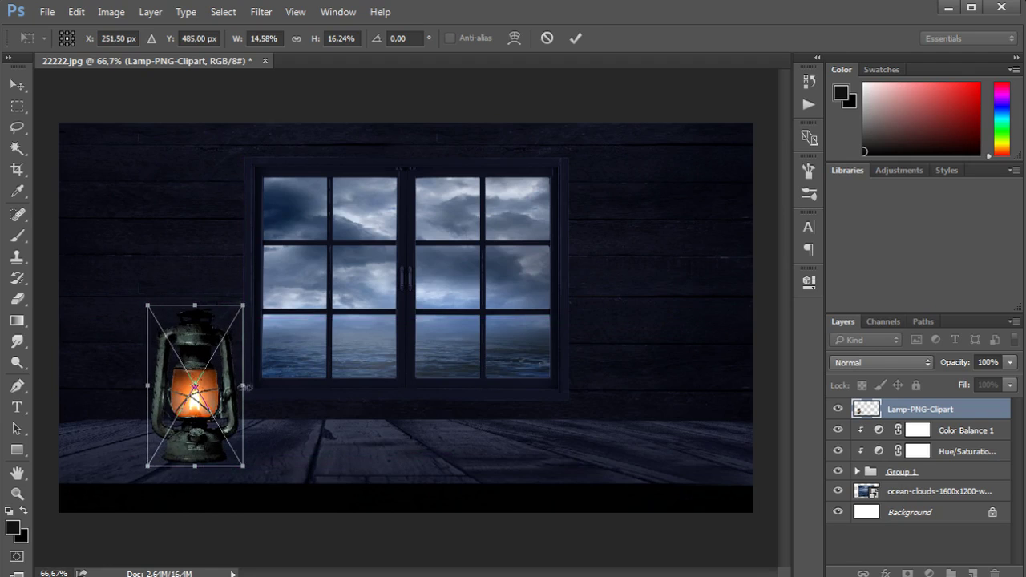
- Commit the lantern and clip Hue/Saturation and Color Balance adjustments to it
key("Return")
left_click(930, 575)
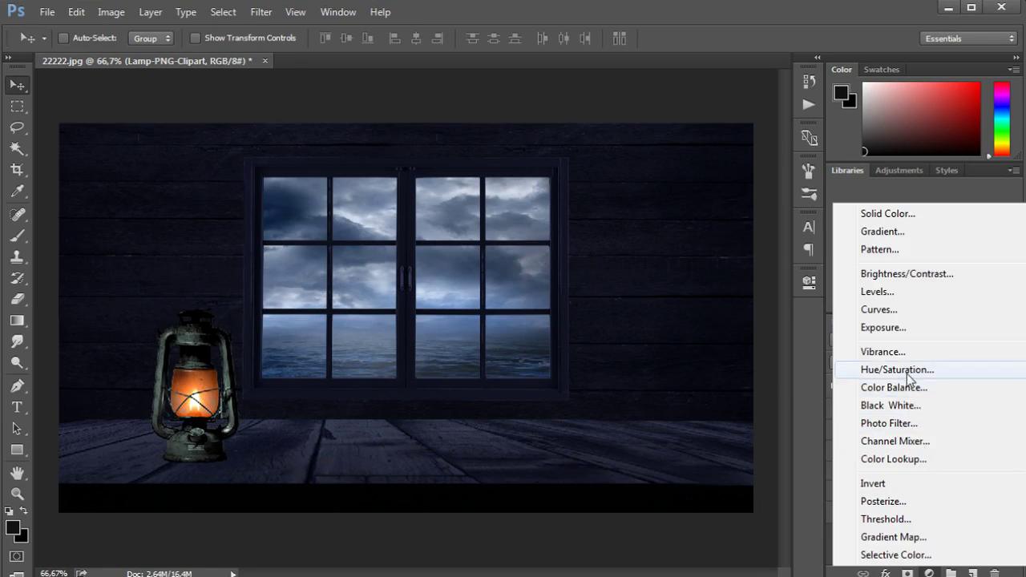
left_click(907, 369)
left_click(929, 574)
left_click(907, 385)
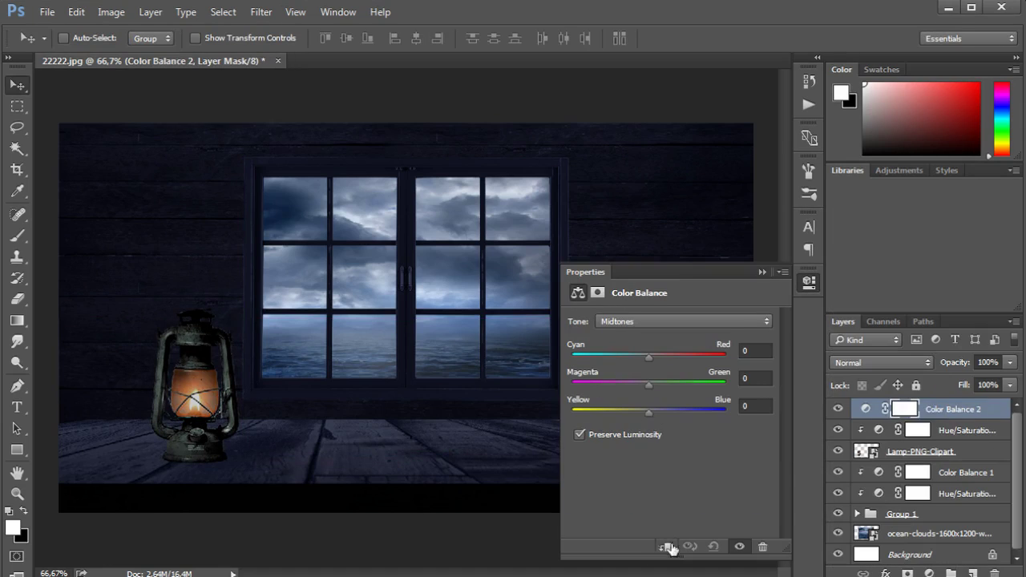
left_click(809, 281)
left_click(922, 451)
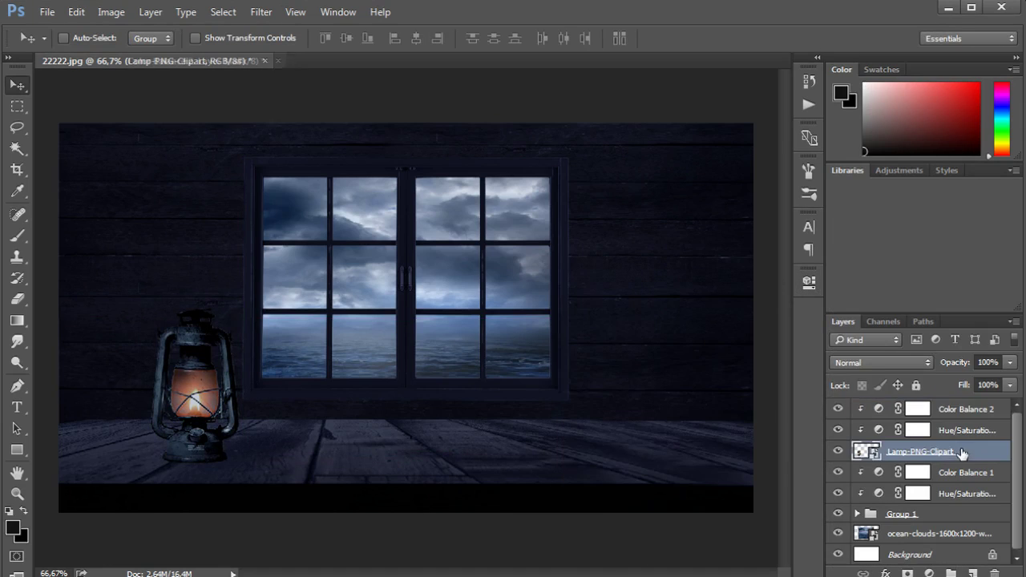
left_click(963, 409)
- Paint orange over the lantern glass on a new layer with a larger brush
left_click(972, 574)
key("b")
left_click(12, 527)
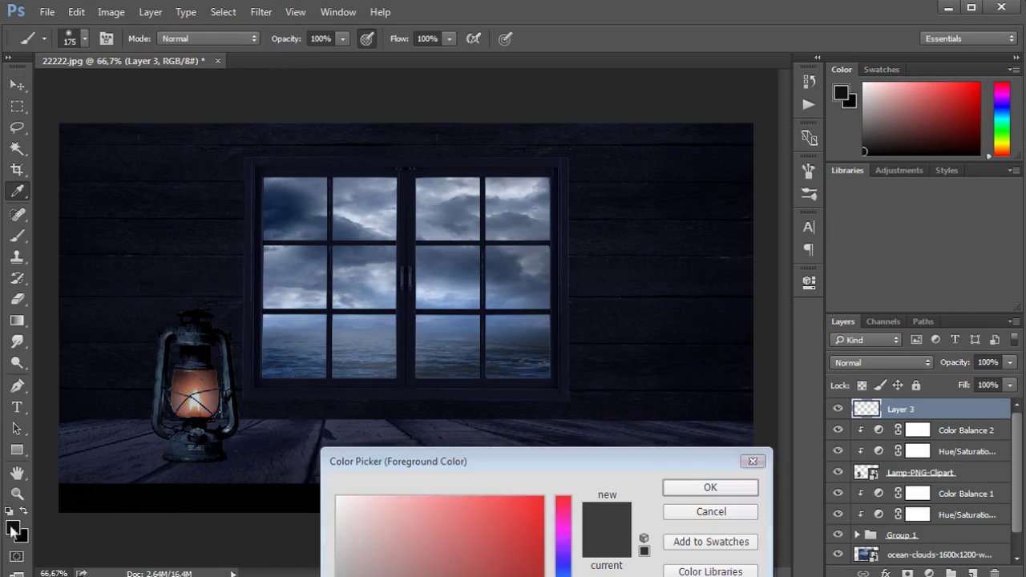
left_click(536, 562)
left_click(481, 513)
left_click(710, 486)
key("bracketright")
left_click(194, 384)
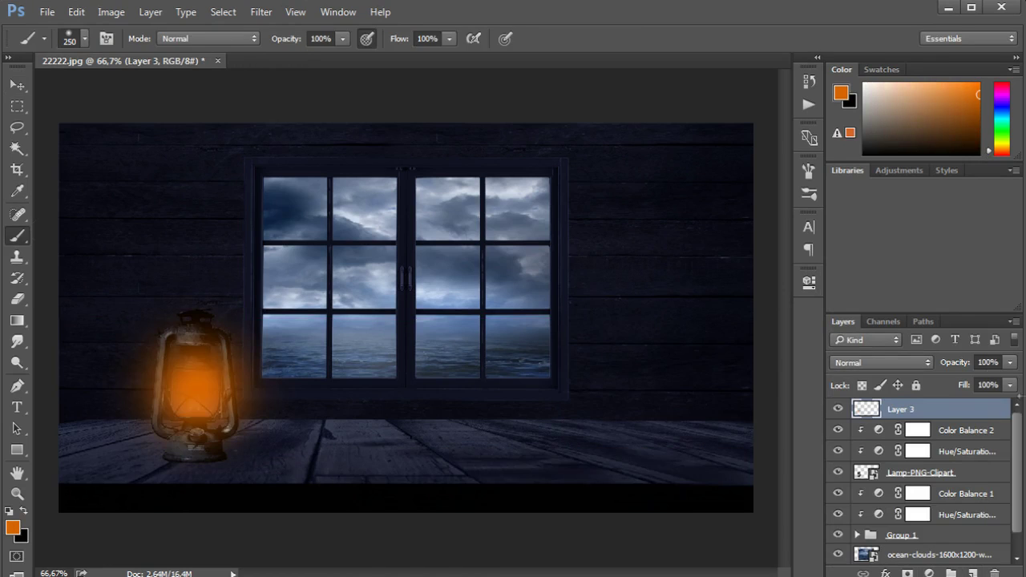
- Try Overlay, Color Burn and Color Dodge blend modes on the lantern glow layer
left_click(880, 362)
left_click(880, 363)
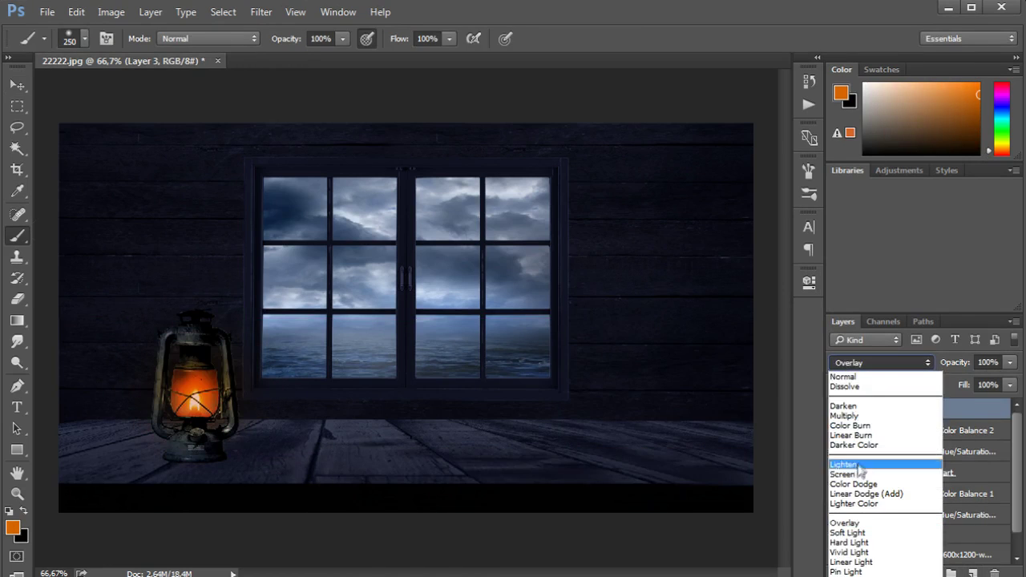
left_click(854, 484)
left_click(881, 362)
left_click(850, 425)
left_click(881, 362)
left_click(854, 484)
left_click(1010, 362)
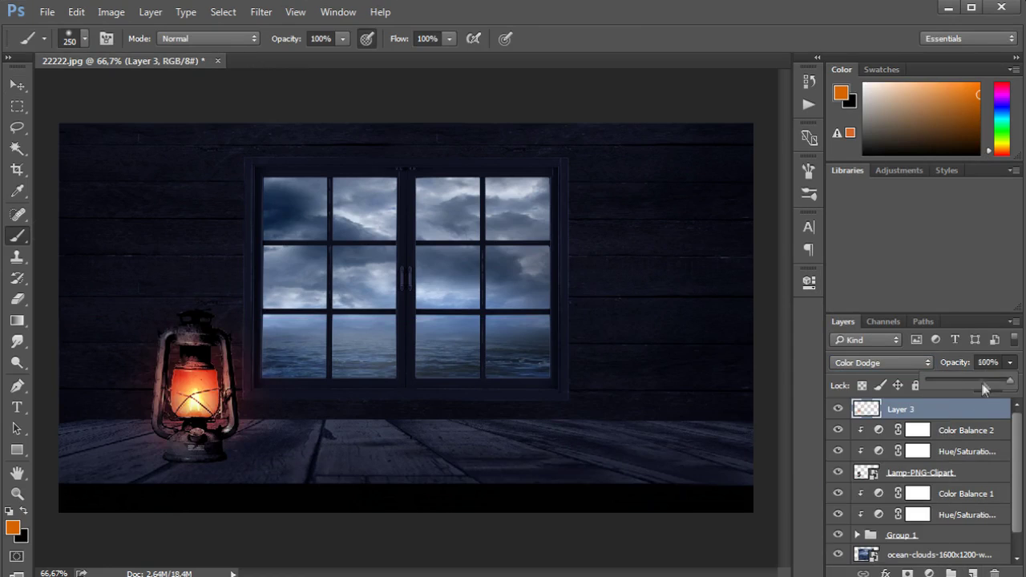
- Paint a wider orange glow around the lantern on a new Soft Light layer
left_click(972, 573)
key("bracketright")
key("bracketright")
left_click(193, 377)
left_click(881, 362)
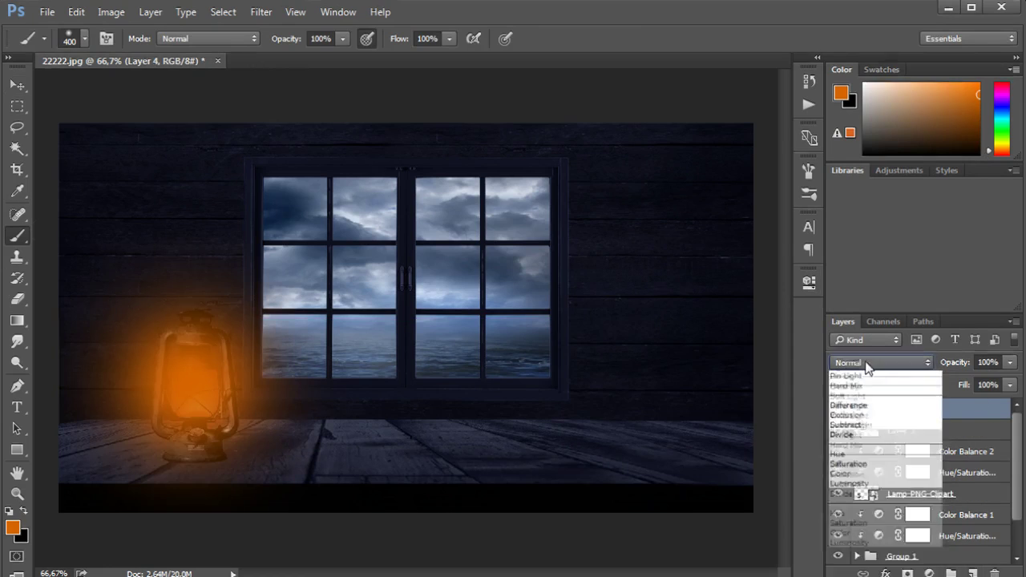
left_click(857, 536)
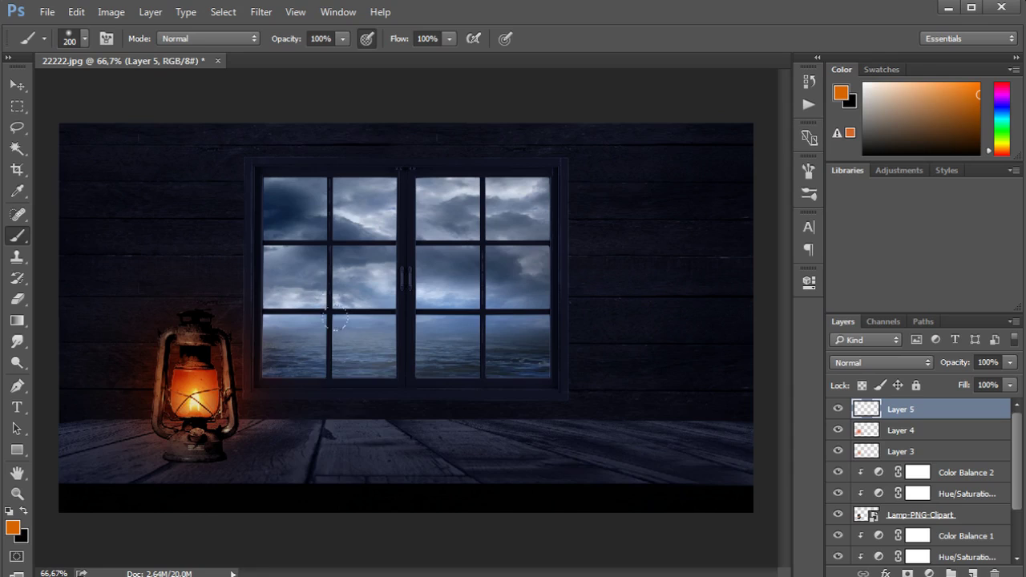
- Paint another orange glow and squash it into a flat ellipse on the floor
left_click(344, 393)
key("ctrl+t")
left_click_drag(355, 492, 355, 380)
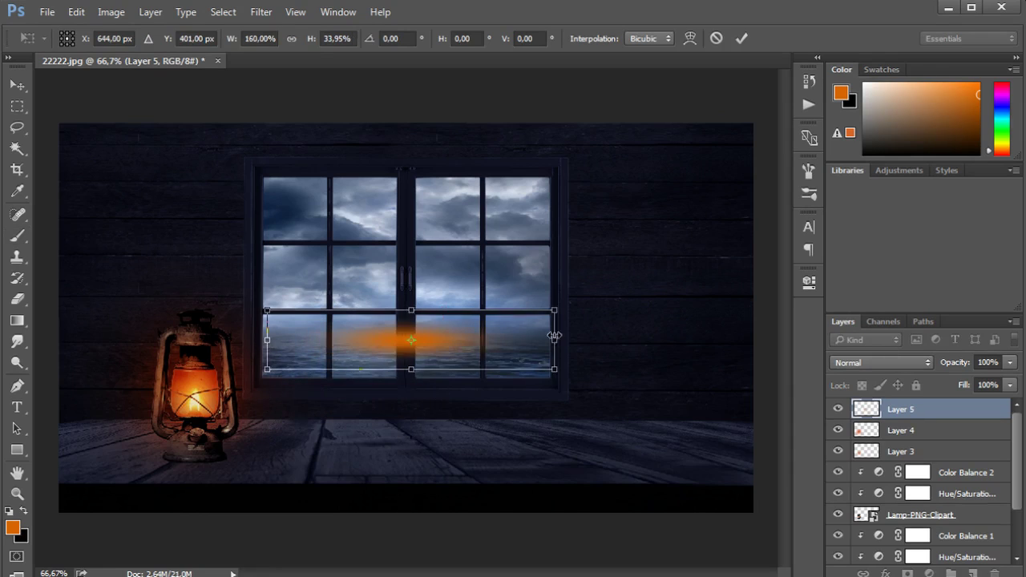
left_click_drag(411, 341, 185, 455)
key("Return")
- Move the floor glow beneath the lantern layer and blend it as Soft Light
left_click_drag(900, 409, 905, 525)
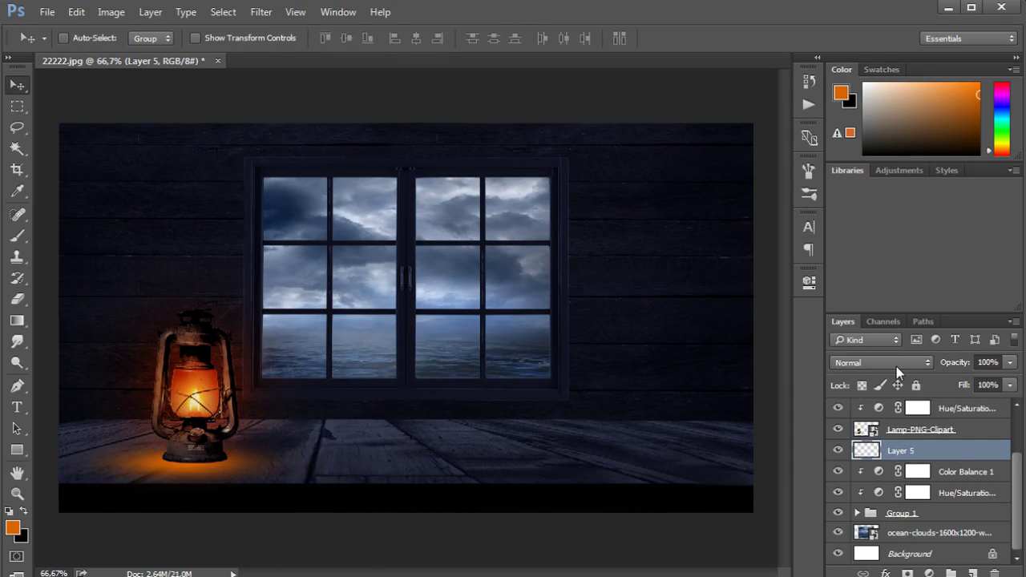
left_click(896, 366)
left_click(857, 523)
left_click(882, 363)
left_click(857, 535)
key("ctrl+t")
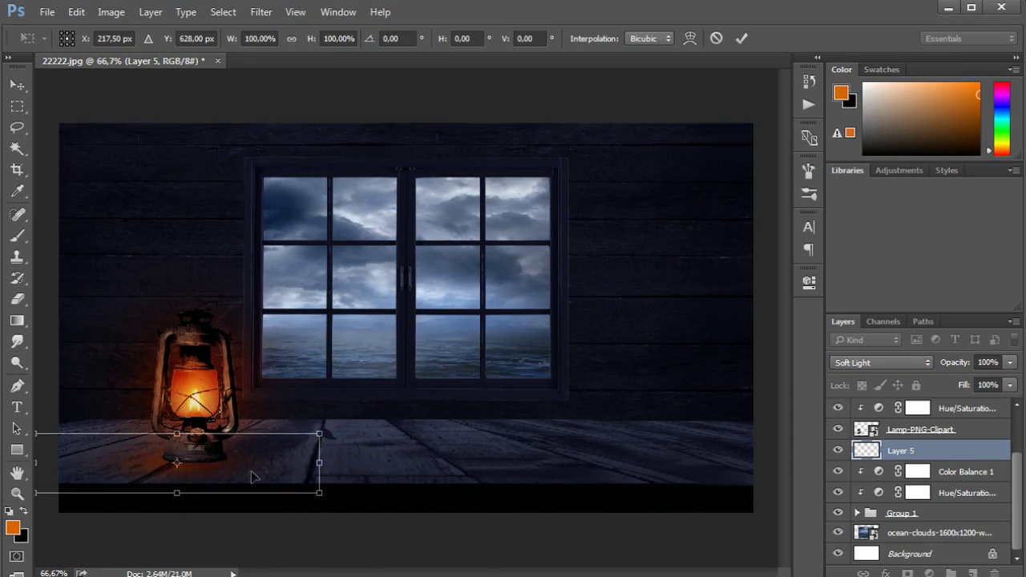
key("Return")
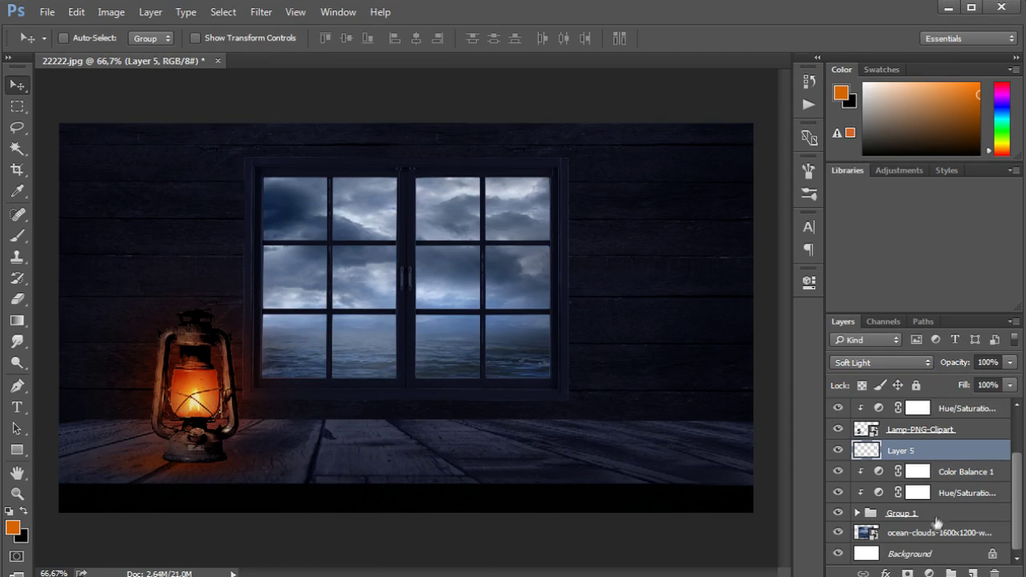
- Paint a light peach glow spot on a new layer
key("ctrl+t")
key("Return")
key("ctrl+shift+alt+n")
left_click(12, 528)
left_click(404, 498)
key("Return")
key("b")
left_click(356, 393)
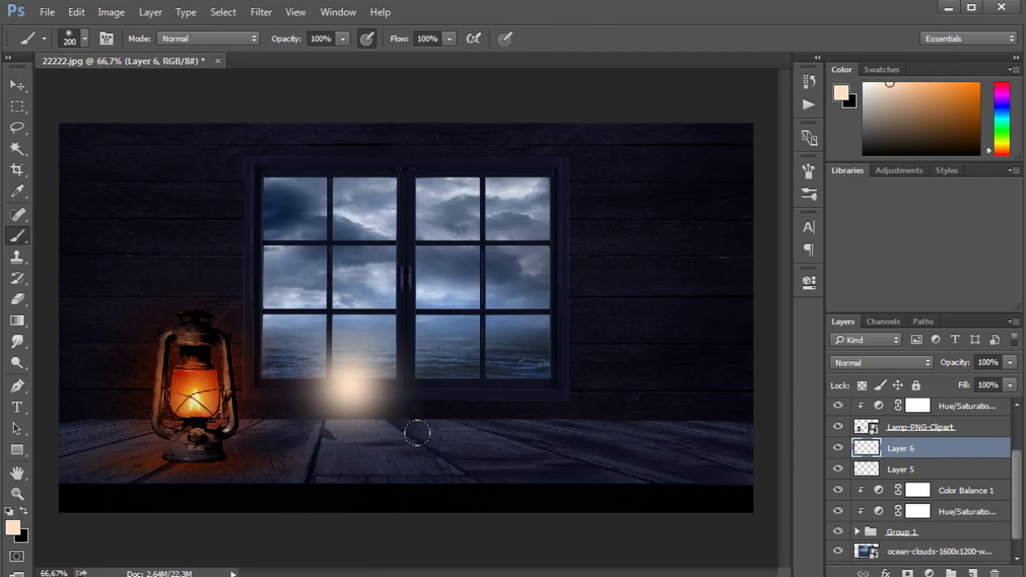
- Shrink the peach glow, move it down-left and set it to Soft Light
key("ctrl+t")
mouse_move(355, 387)
left_mouse_down()
mouse_move(314, 464)
mouse_move(237, 470)
mouse_move(297, 465)
left_mouse_up()
key("Return")
left_click(882, 362)
left_click(851, 538)
key("ctrl+t")
key("Return")
- Set the glow layer's blend mode to Overlay
key("b")
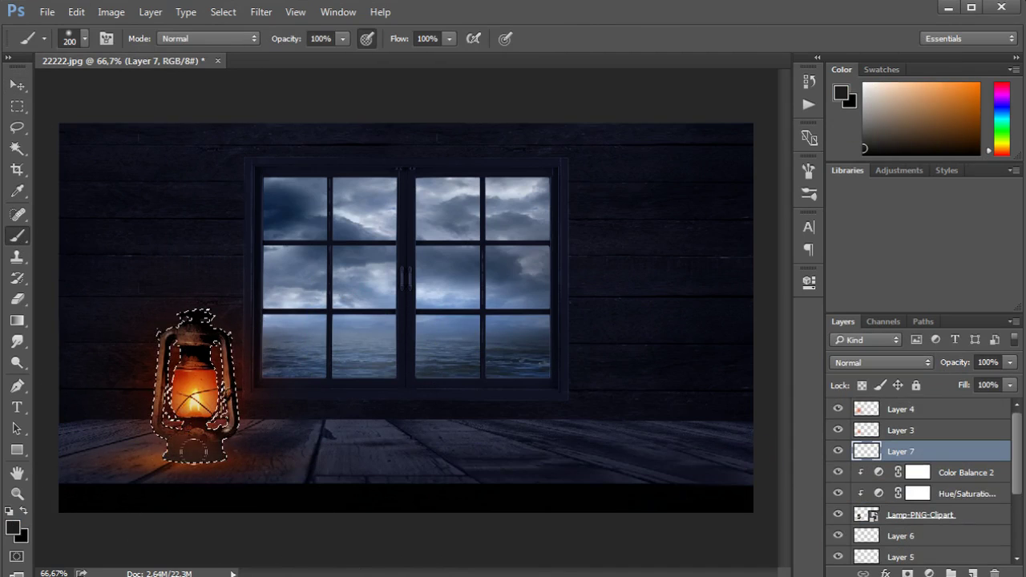
left_click(882, 362)
left_click(855, 529)
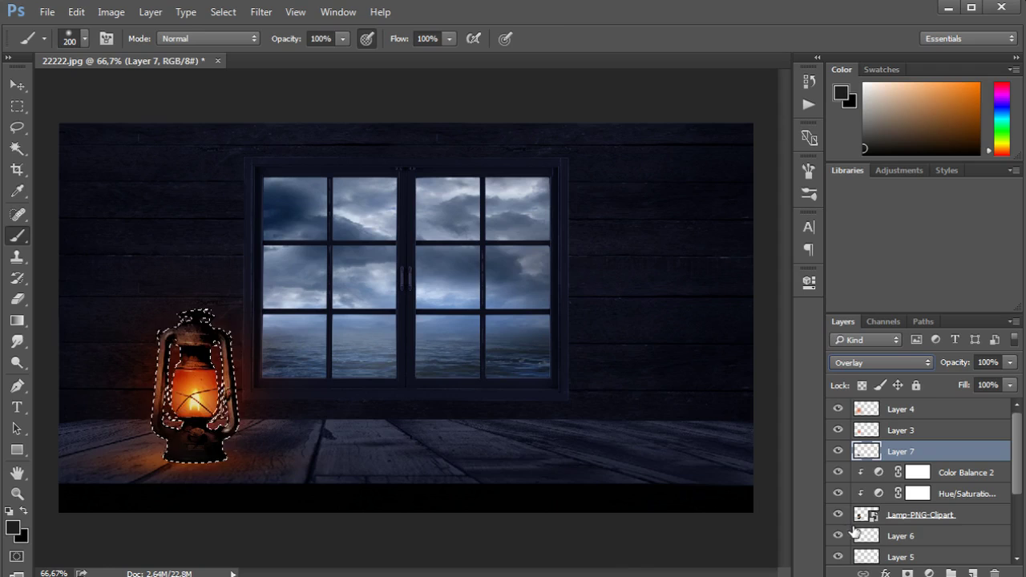
- Place the cat image on the floor beside the window, enlarged
key("z")
key("v")
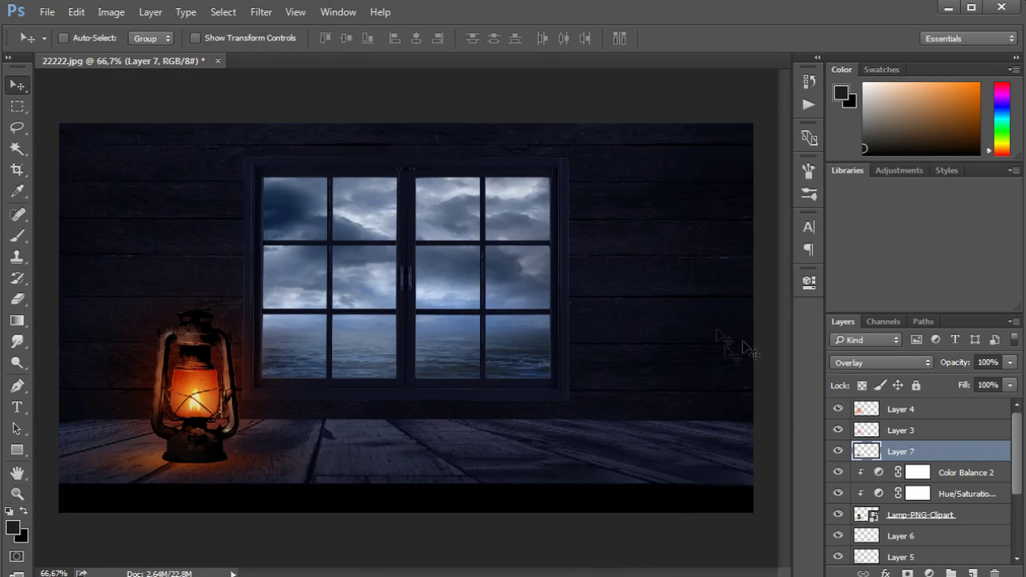
left_click_drag(405, 320, 618, 401)
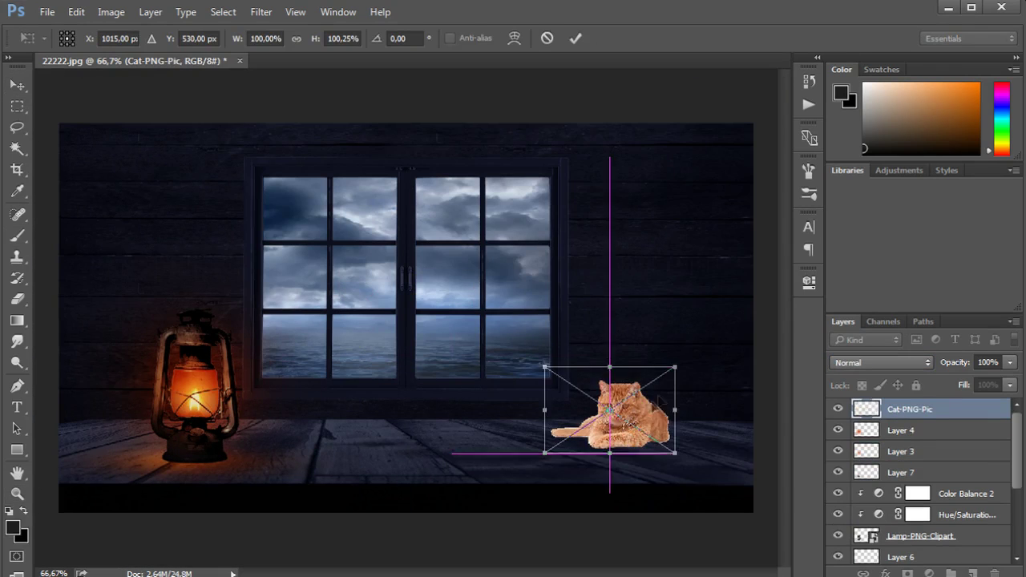
left_click_drag(687, 366, 757, 310)
left_click_drag(546, 309, 476, 318)
key("Return")
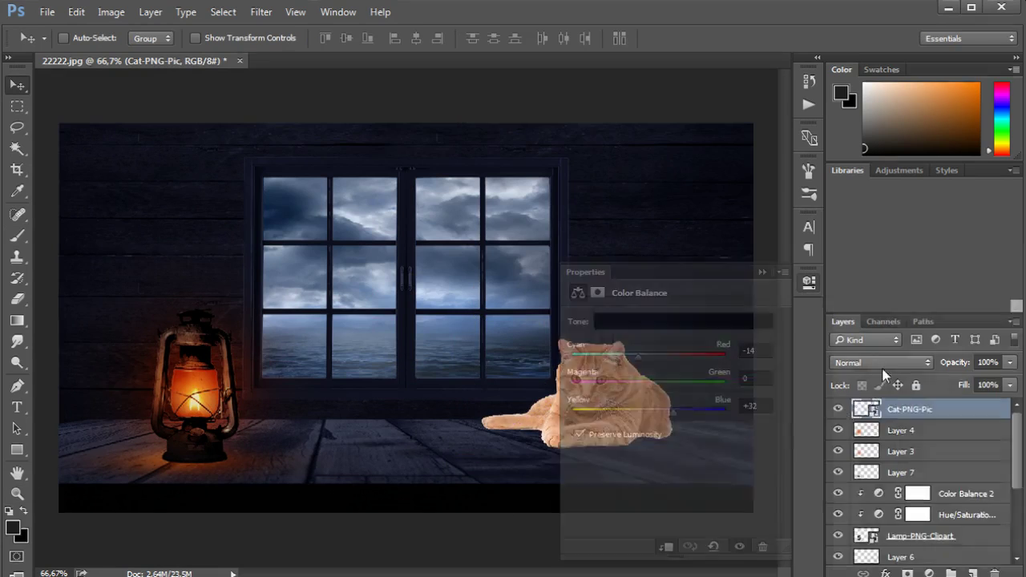
- Darken the cat (Lightness -38) and add a Color Balance adjustment for it
left_click_drag(665, 451, 635, 451)
left_click(929, 574)
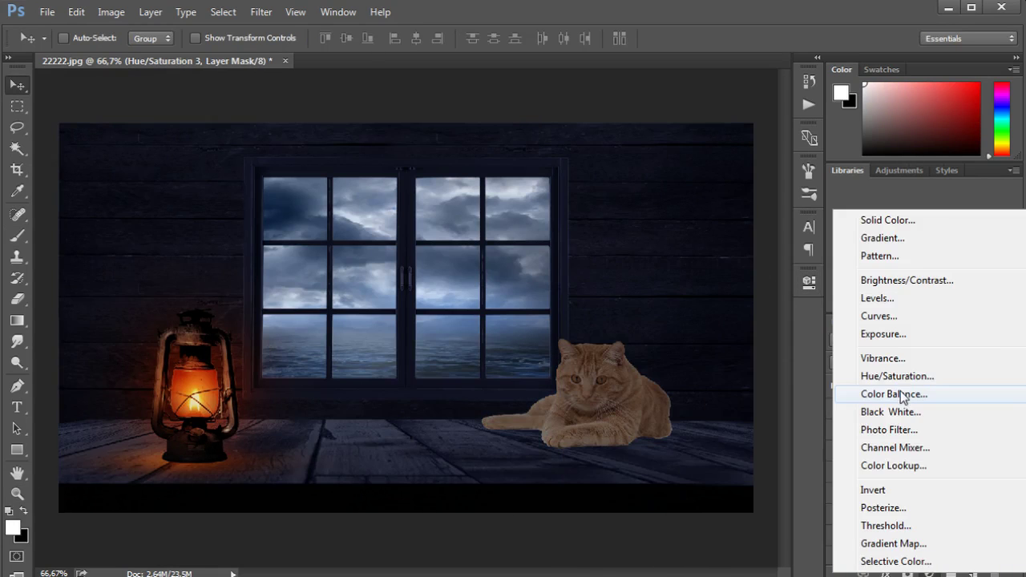
left_click(901, 390)
left_click(762, 272)
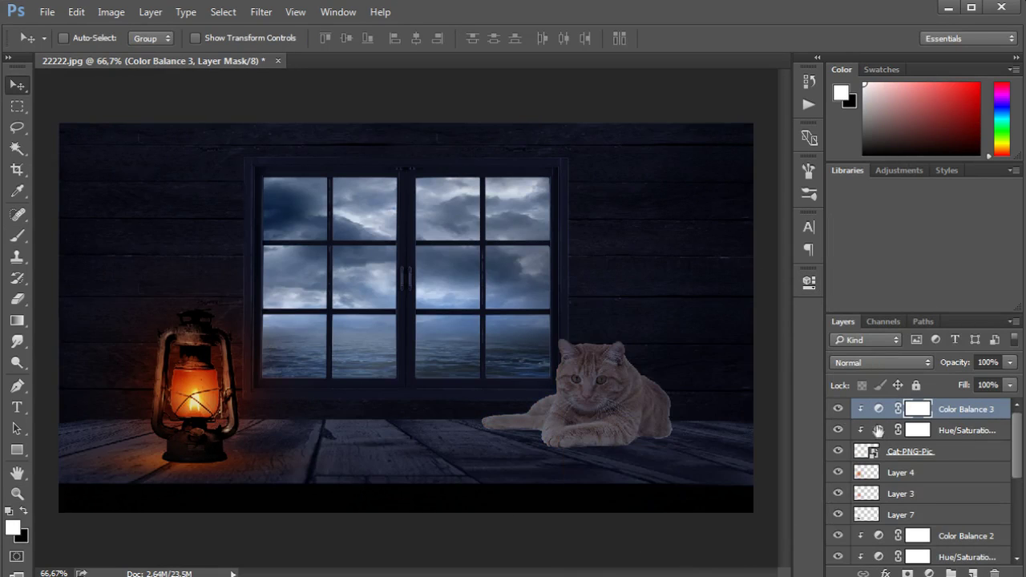
left_click(911, 452)
key("e")
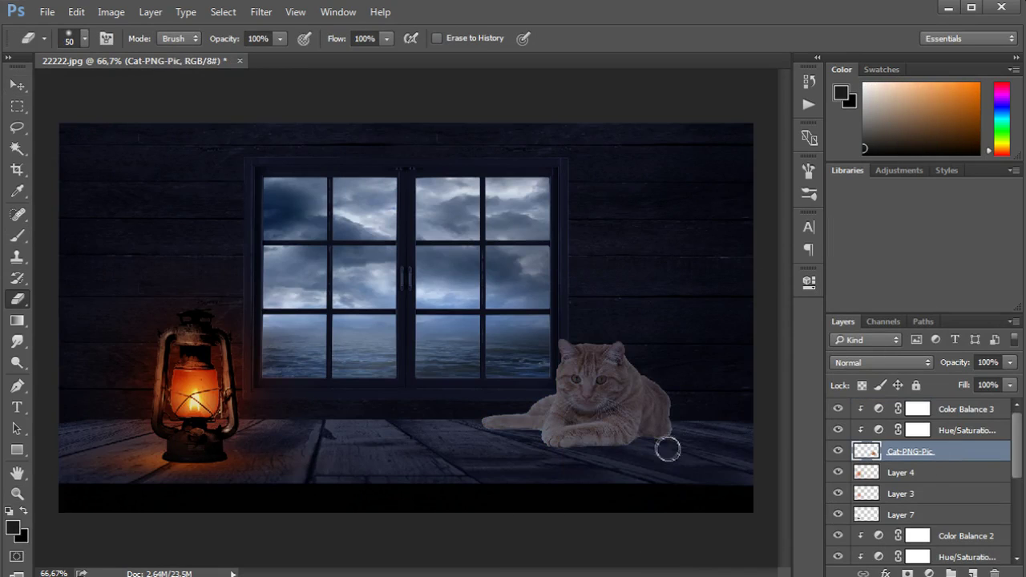
- Move the cat further right and resize it slightly taller and narrower
key("ctrl+t")
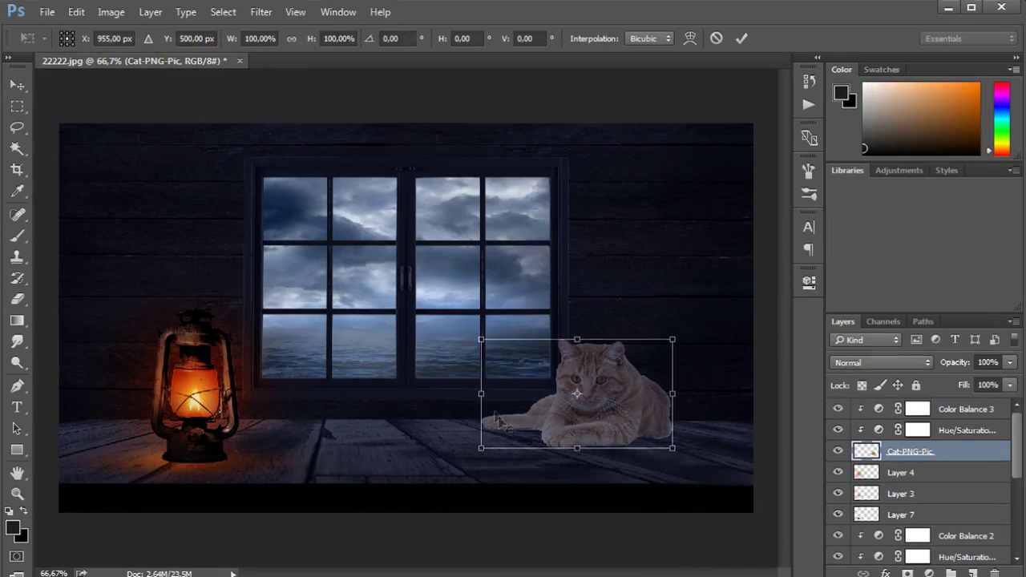
left_click_drag(623, 394, 720, 399)
left_click_drag(670, 344, 676, 333)
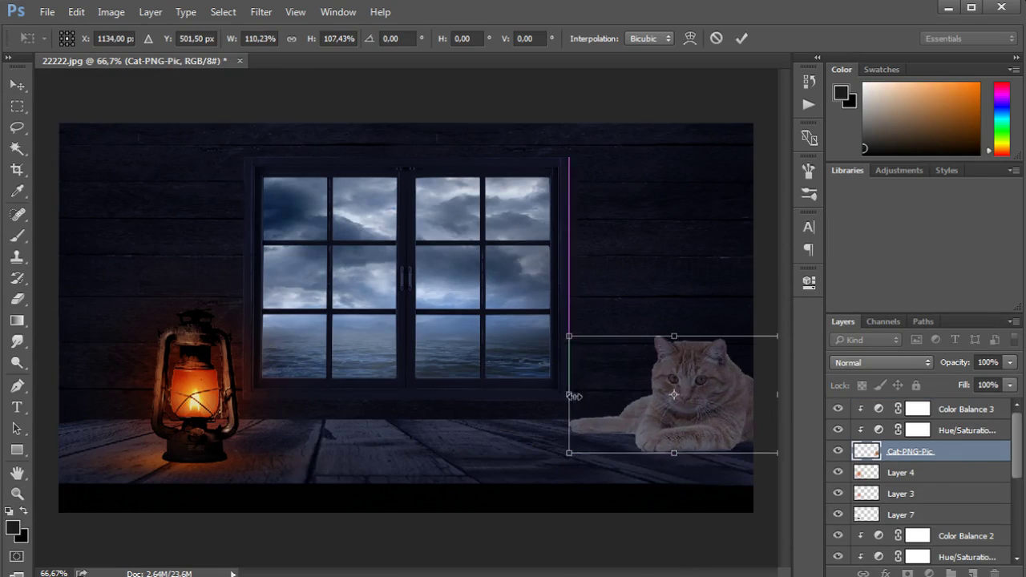
left_click_drag(574, 396, 621, 396)
key("Return")
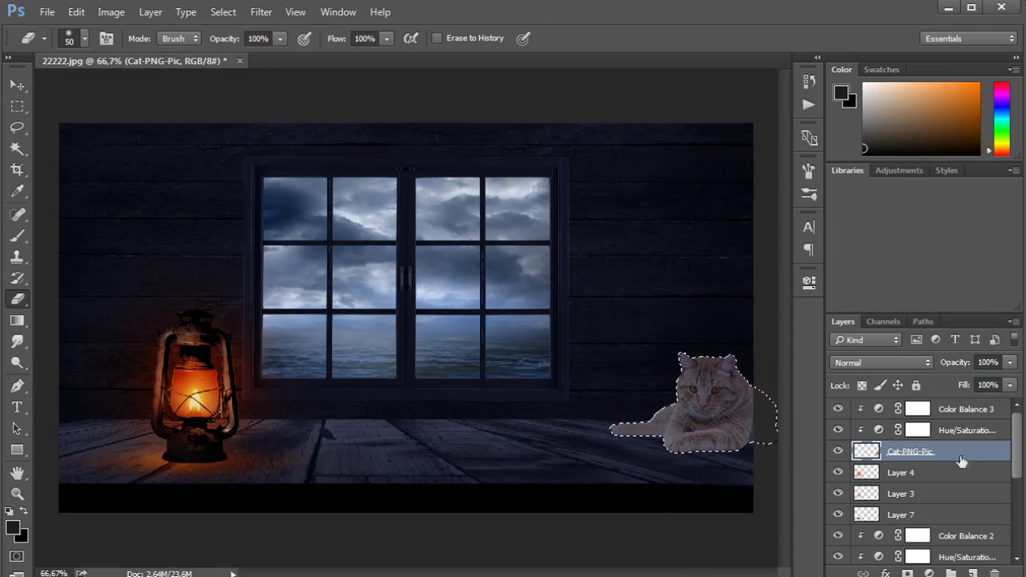
key("ctrl+shift+alt+n")
- Set the new layer to Overlay and fill the cat's outline black on a shadow layer
left_click(882, 362)
left_click(866, 529)
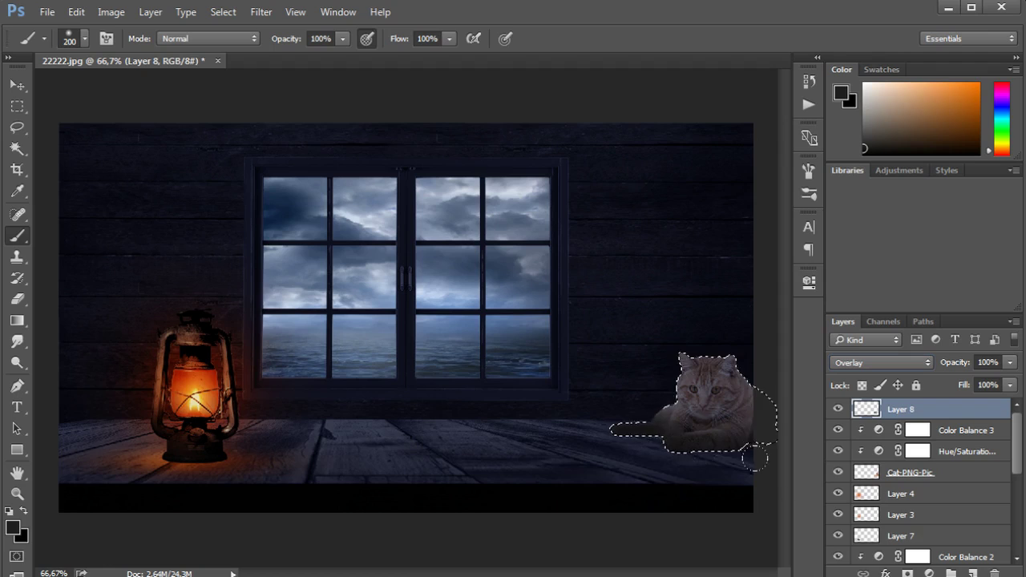
left_click(919, 479)
key("ctrl+shift+alt+n")
key("alt+BackSpace")
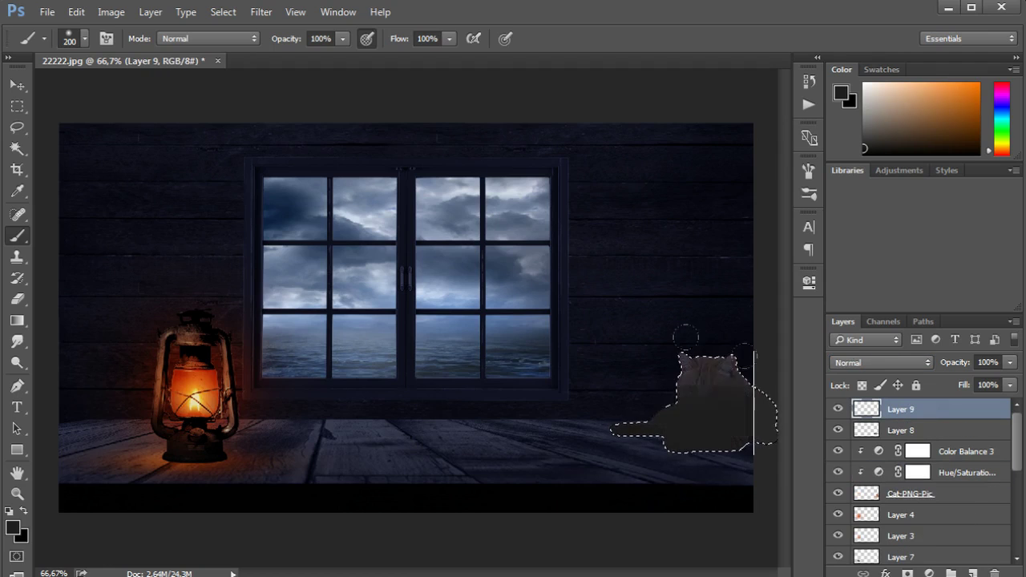
left_click(12, 527)
left_click(711, 486)
- Flip and squash the black cat shape into a flat shadow under the cat
key("ctrl+t")
left_click_drag(754, 412, 683, 515)
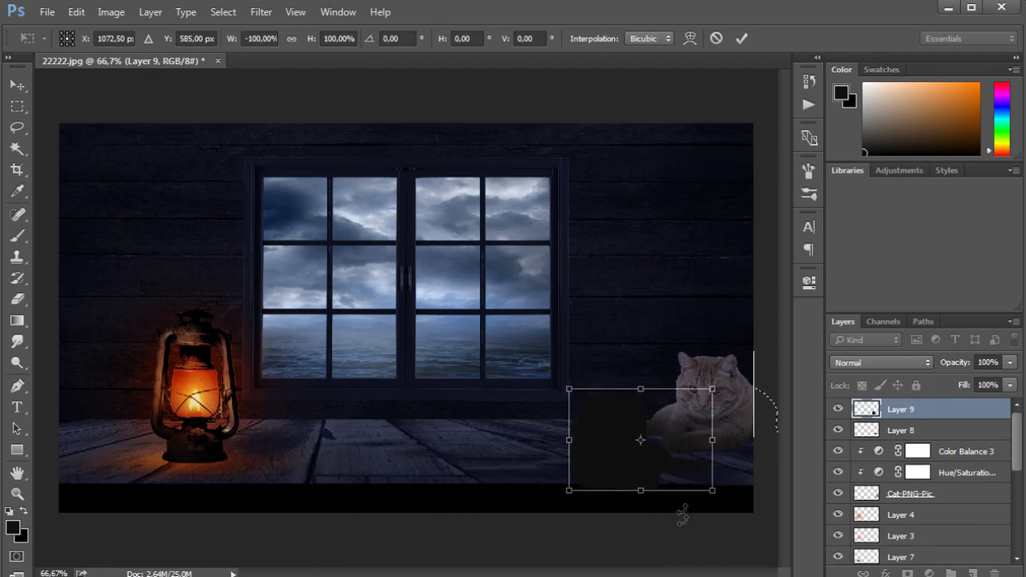
left_click_drag(660, 458, 660, 464)
mouse_move(703, 423)
left_mouse_down()
mouse_move(679, 435)
mouse_move(725, 456)
mouse_move(503, 390)
mouse_move(503, 280)
left_mouse_up()
right_click(678, 435)
left_click(706, 467)
right_click(568, 344)
left_click(607, 557)
left_click_drag(563, 353, 696, 486)
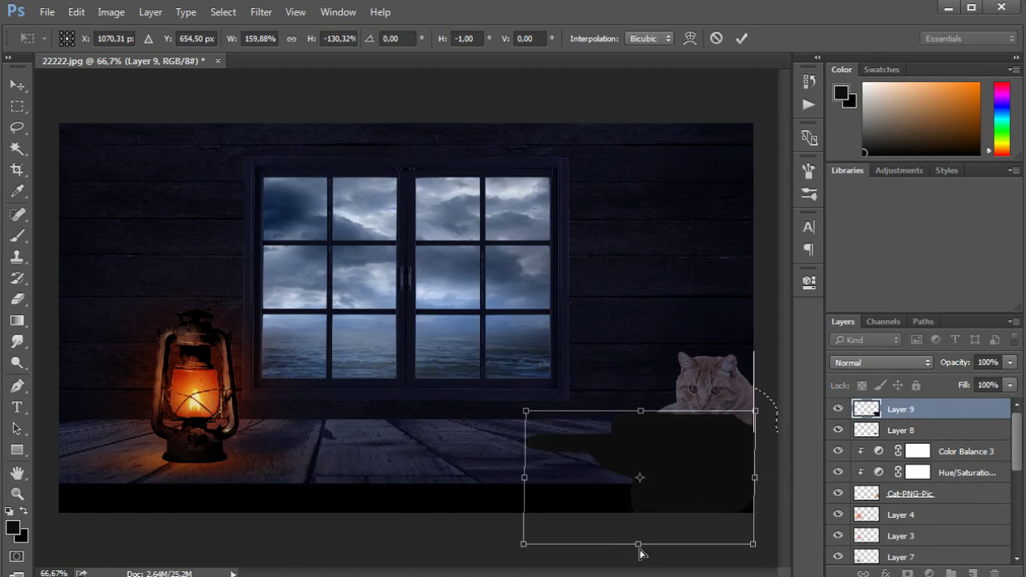
mouse_move(641, 553)
left_mouse_down()
mouse_move(650, 458)
mouse_move(680, 463)
left_mouse_up()
left_click_drag(662, 517, 733, 464)
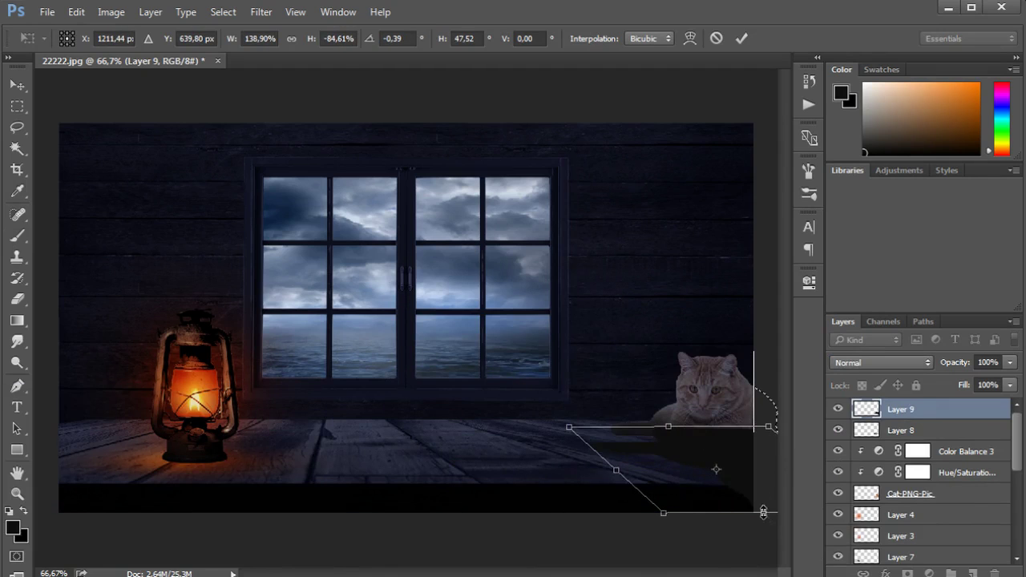
key("Return")
- Move the shadow beneath the cat, blend it as Soft Light and apply Gaussian Blur
left_click_drag(901, 409, 901, 459)
left_click(882, 362)
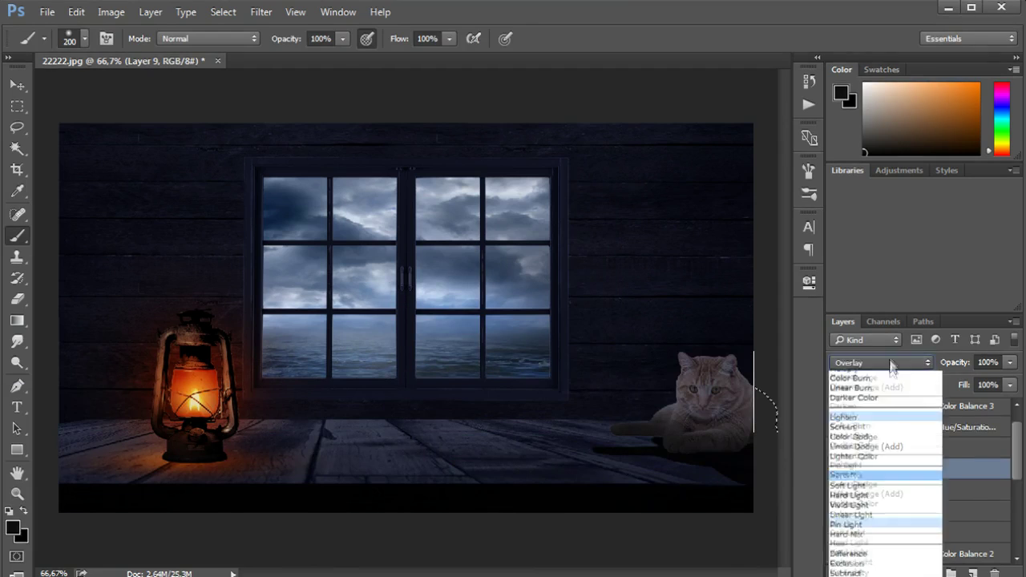
left_click(881, 504)
left_click(264, 12)
left_click(516, 252)
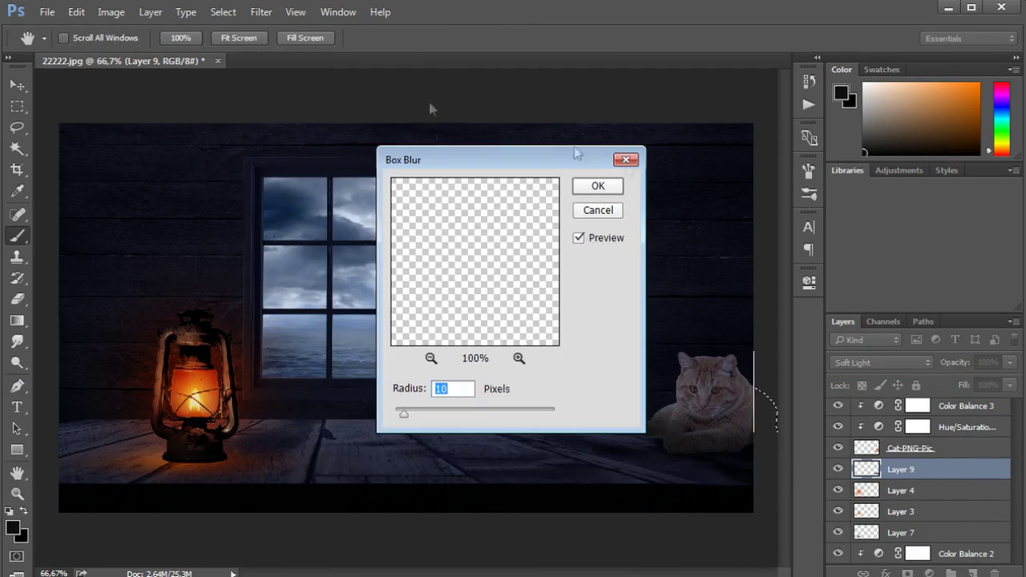
key("Escape")
left_click(263, 12)
left_click(515, 268)
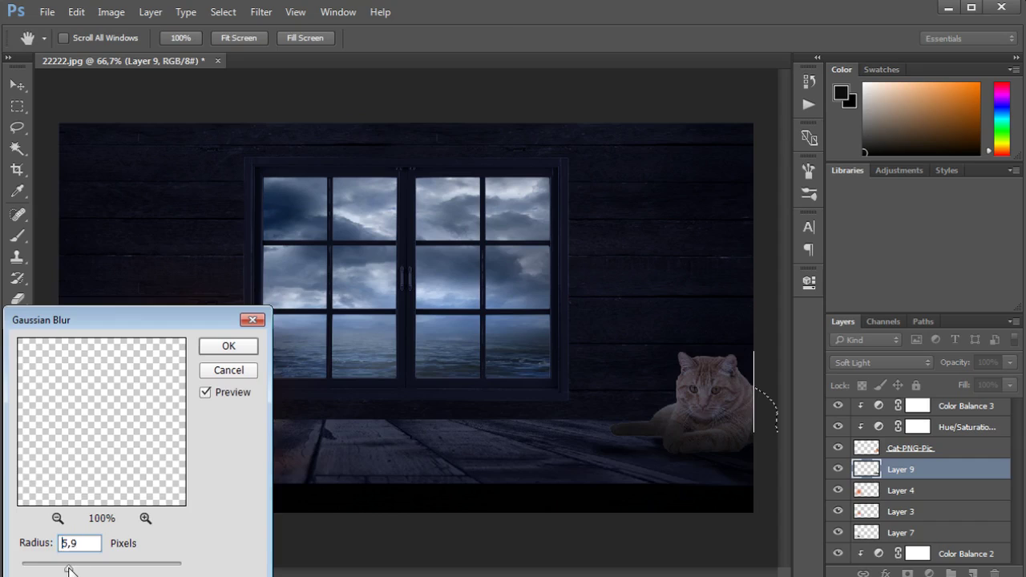
key("Return")
- Select the cat layer, zoom in closely on its edges, then zoom back out
key("ctrl+t")
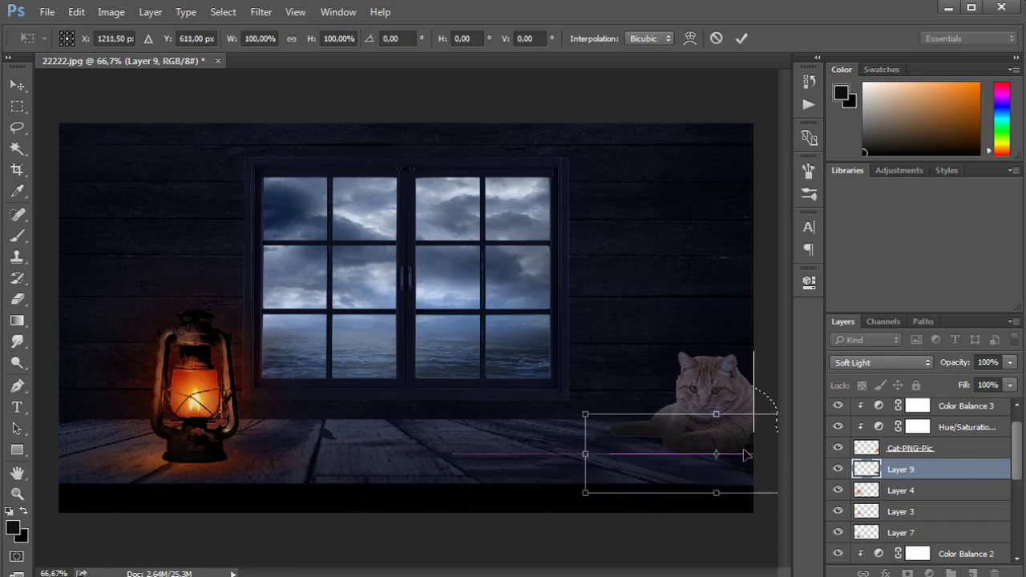
key("Return")
key("alt+bracketright")
key("z")
left_click(728, 426)
left_click(728, 426)
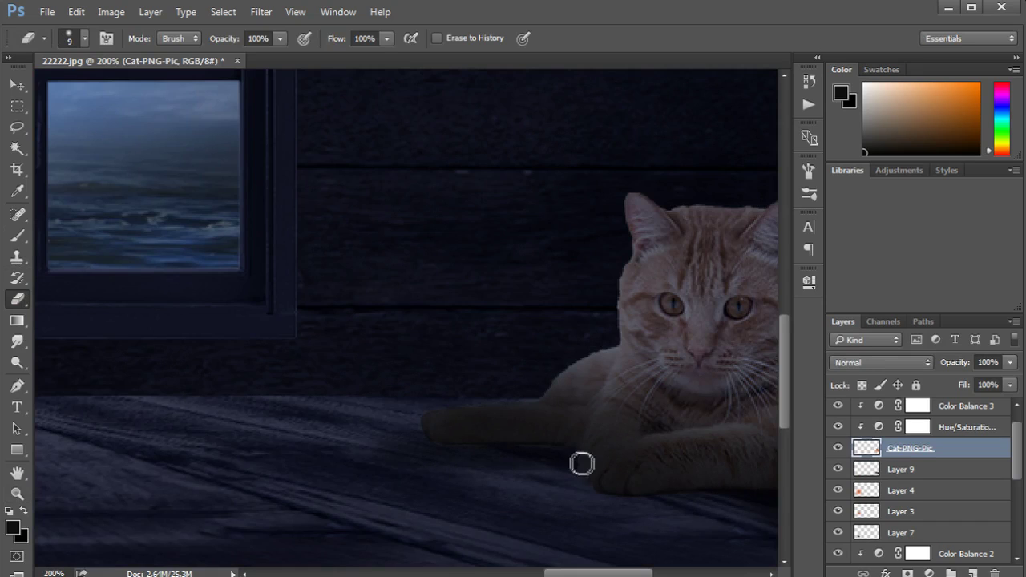
left_click(88, 38)
left_click(344, 350)
left_click(397, 366)
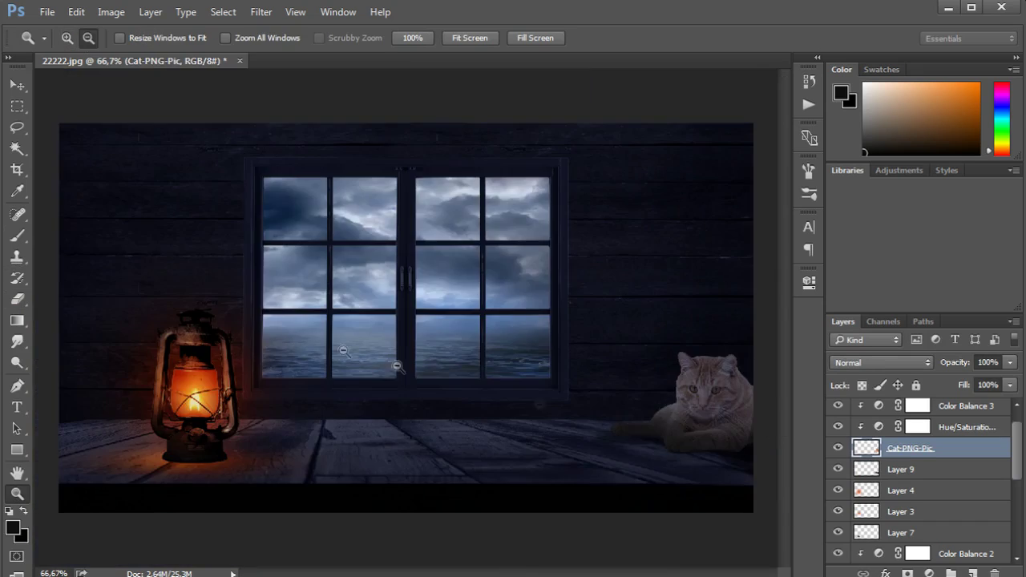
scroll(922, 481, "up", 1)
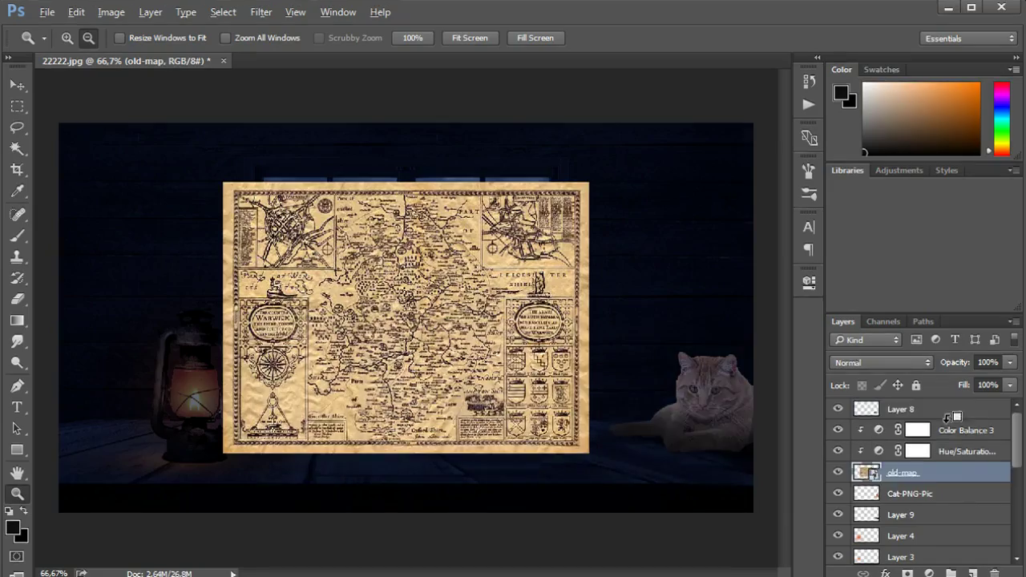
- Flip and perspective-distort the old map so it lies flat on the floor
left_click(569, 407)
mouse_move(439, 463)
left_mouse_down()
mouse_move(440, 251)
mouse_move(439, 418)
left_mouse_up()
right_click(458, 394)
key("Escape")
left_click_drag(622, 420, 732, 420)
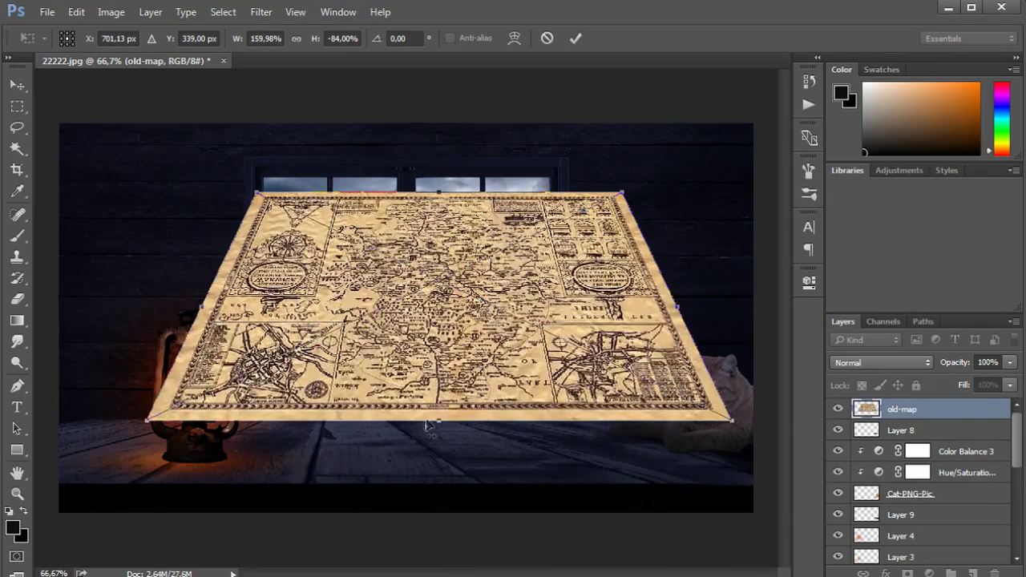
mouse_move(443, 425)
left_mouse_down()
mouse_move(485, 272)
mouse_move(682, 403)
mouse_move(549, 454)
left_mouse_up()
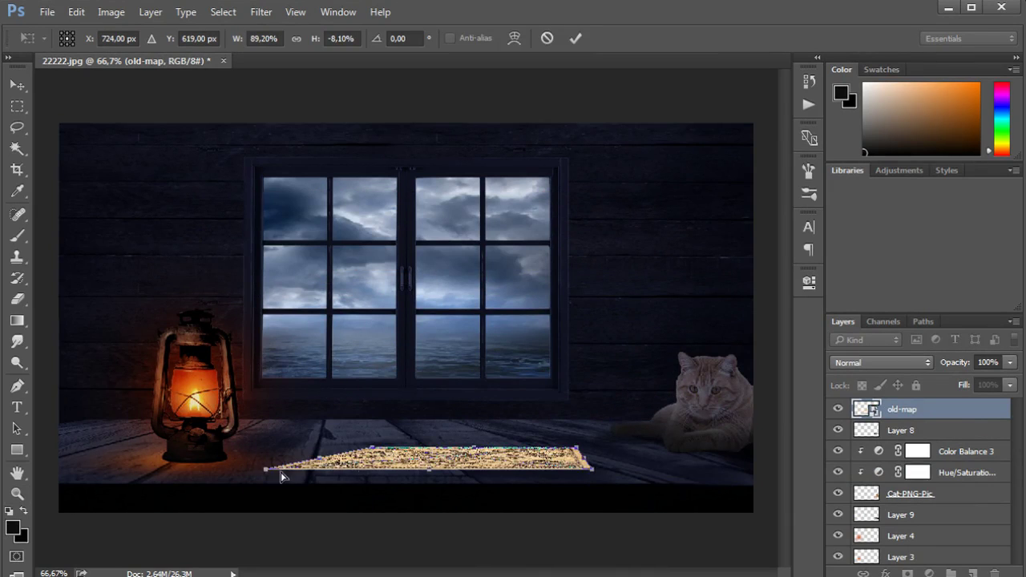
mouse_move(281, 477)
left_mouse_down()
mouse_move(500, 479)
mouse_move(476, 488)
mouse_move(530, 479)
mouse_move(493, 465)
left_mouse_up()
- Darken the map with Hue/Saturation and tint it blue with Color Balance (Blue +27)
key("Return")
key("v")
left_click(930, 574)
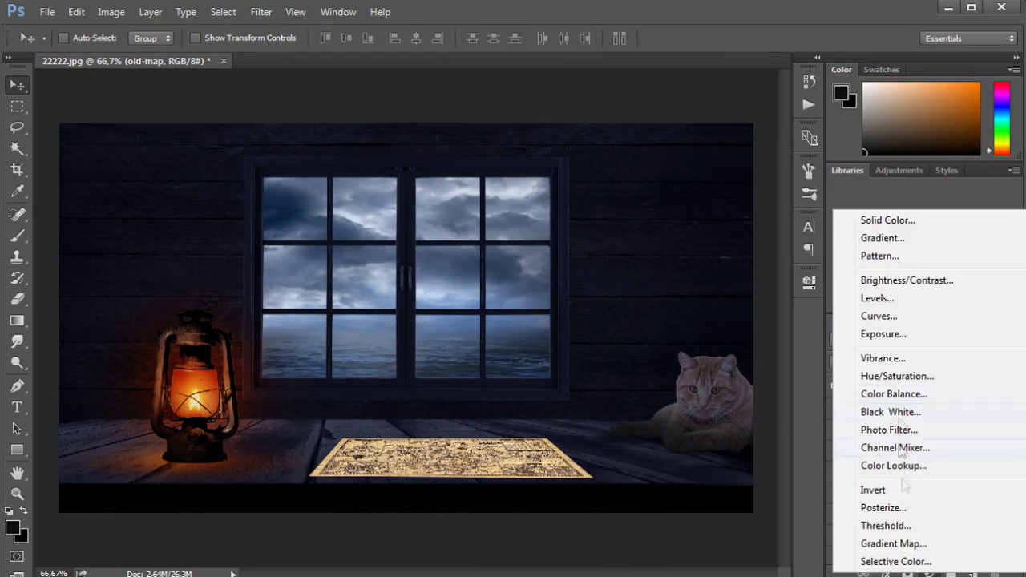
left_click(897, 377)
left_click_drag(666, 445, 623, 446)
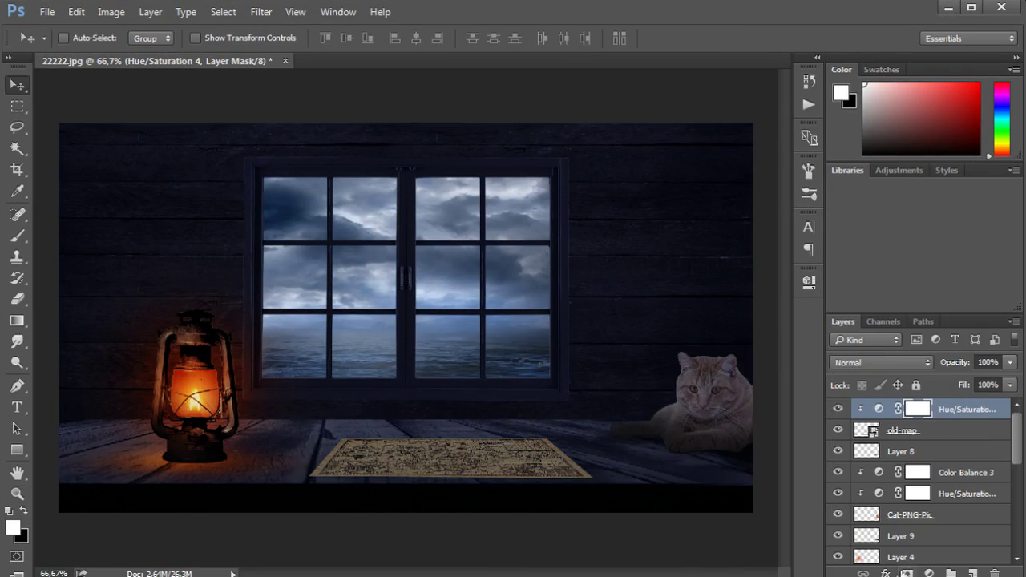
left_click(929, 574)
left_click(897, 394)
left_click_drag(649, 410, 670, 410)
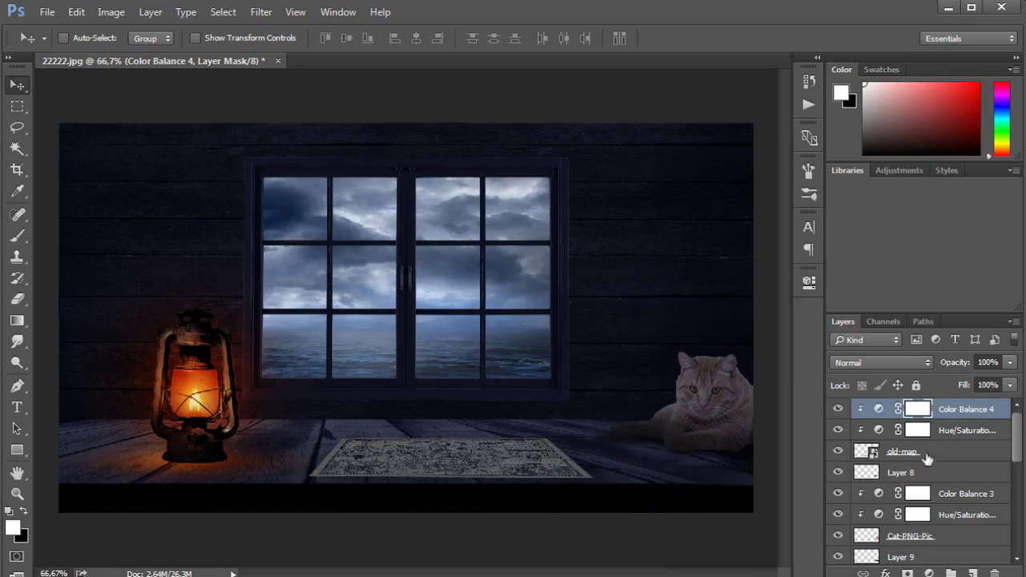
- Nudge the old map further right, then load its outline and add a new layer
left_click(923, 453)
key("ctrl+t")
mouse_move(541, 462)
left_mouse_down()
mouse_move(642, 464)
mouse_move(628, 464)
left_mouse_up()
key("Return")
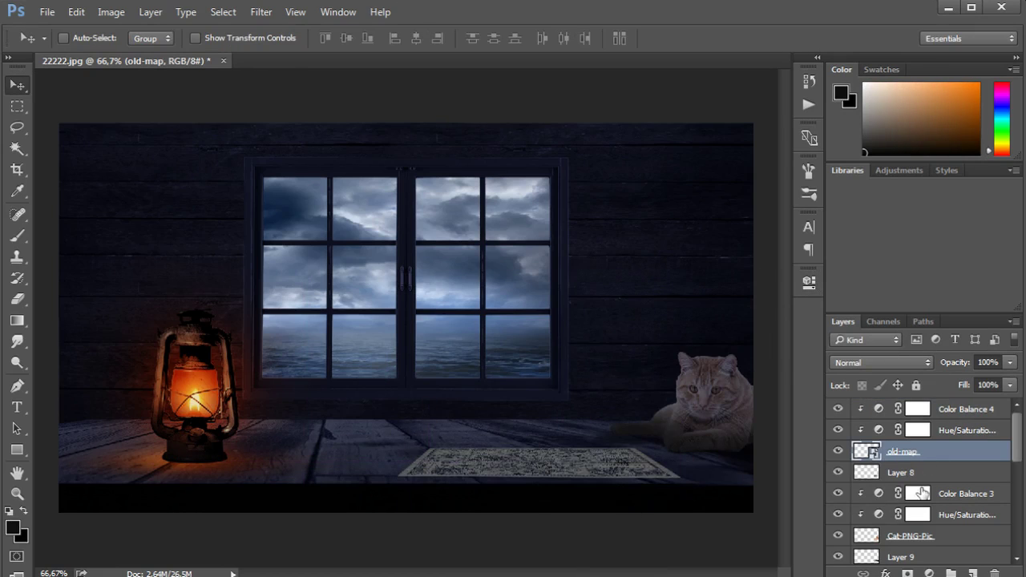
left_click(859, 454, "ctrl")
left_click(901, 472)
key("ctrl+shift+alt+n")
- Deselect the map and slightly enlarge the shadow on Layer 10 beneath it
key("b")
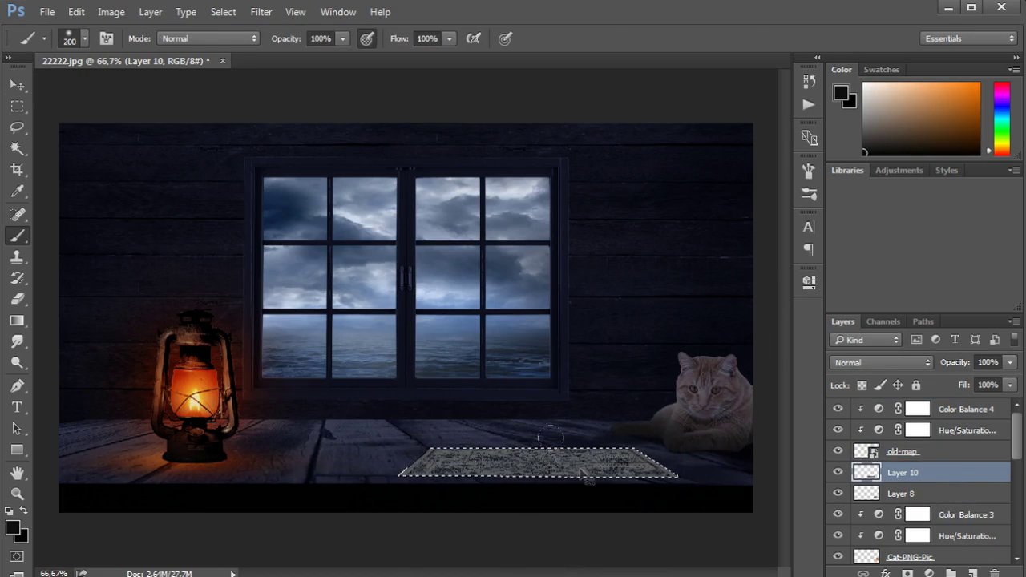
key("ctrl+t")
key("Escape")
key("ctrl+d")
left_click(261, 12)
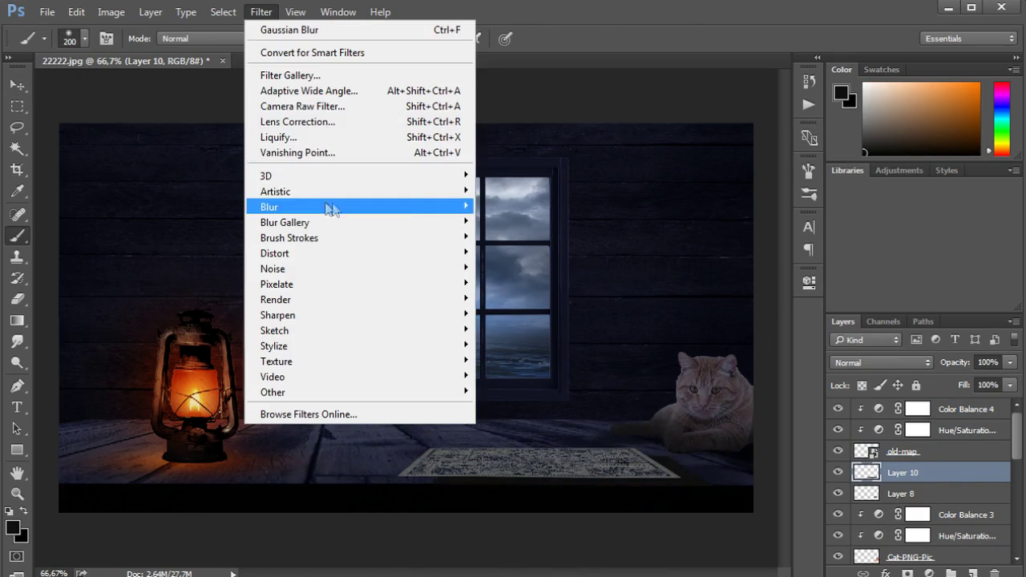
key("Return")
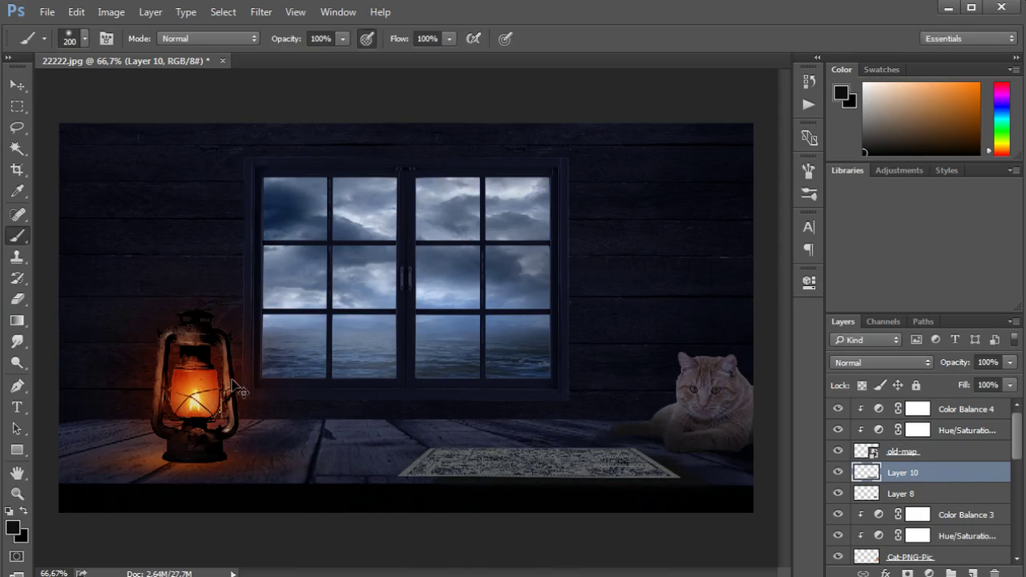
key("ctrl+t")
key("Return")
- Set Layer 10 to Soft Light and apply an 18,2-pixel Gaussian Blur
left_click(880, 362)
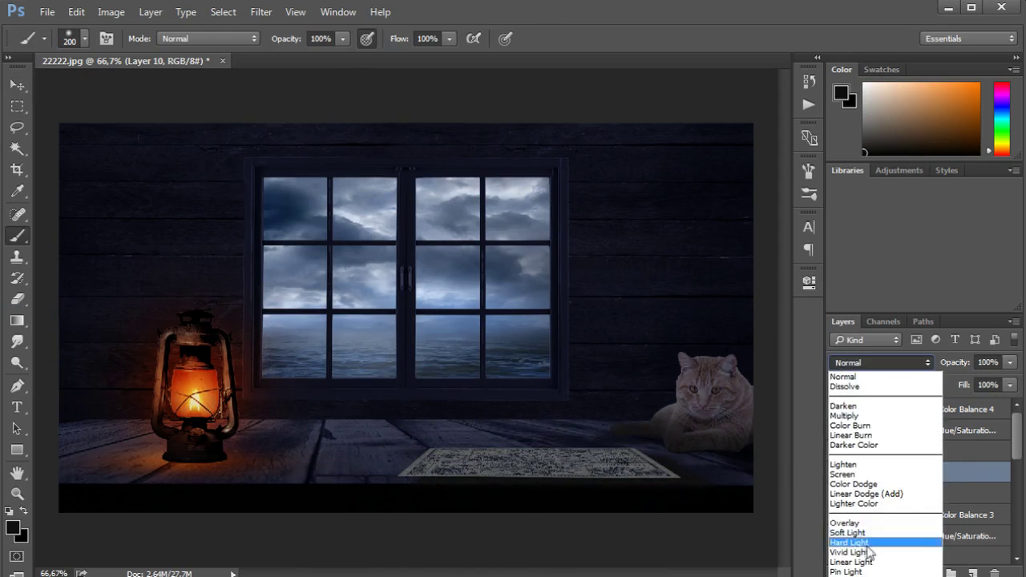
left_click(866, 552)
left_click(260, 12)
left_click(497, 283)
left_click_drag(65, 567, 91, 569)
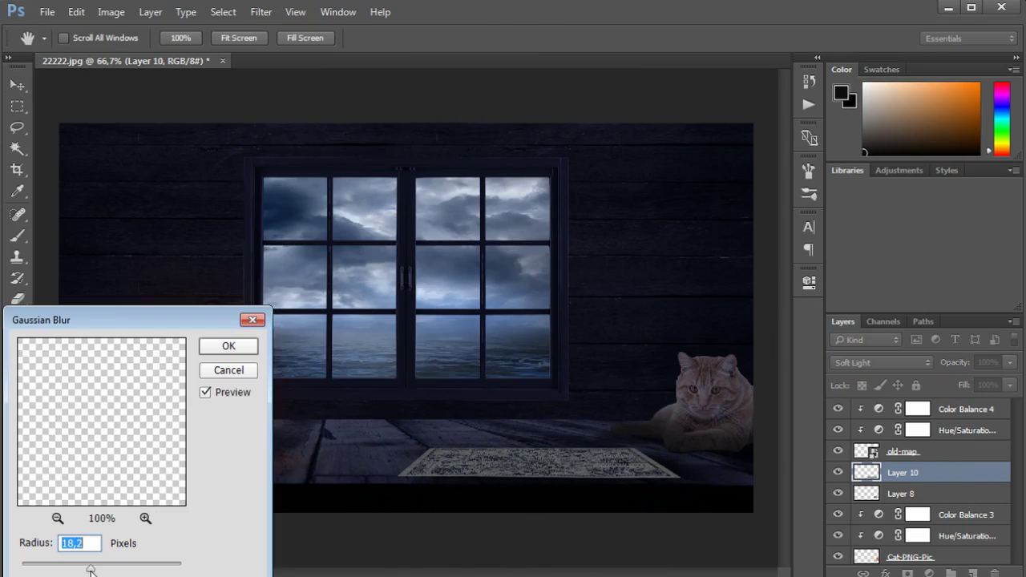
left_click(228, 346)
- Fade the old-map layer to 68% opacity, keeping Normal blending after trying Color Burn
key("v")
left_click(903, 452)
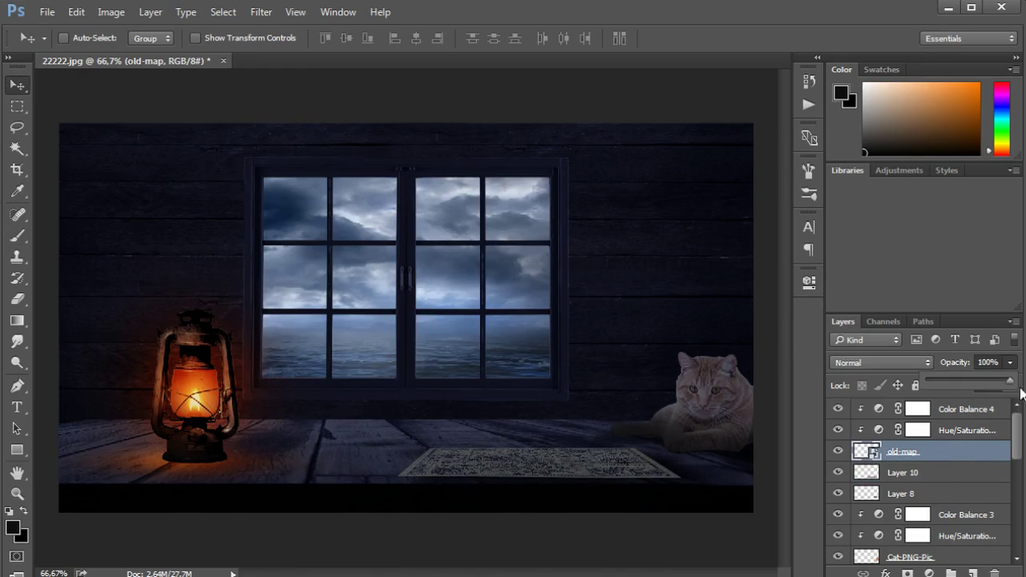
left_click(880, 363)
left_click(881, 431)
left_click(880, 362)
left_click(880, 529)
left_click(881, 362)
left_click(878, 382)
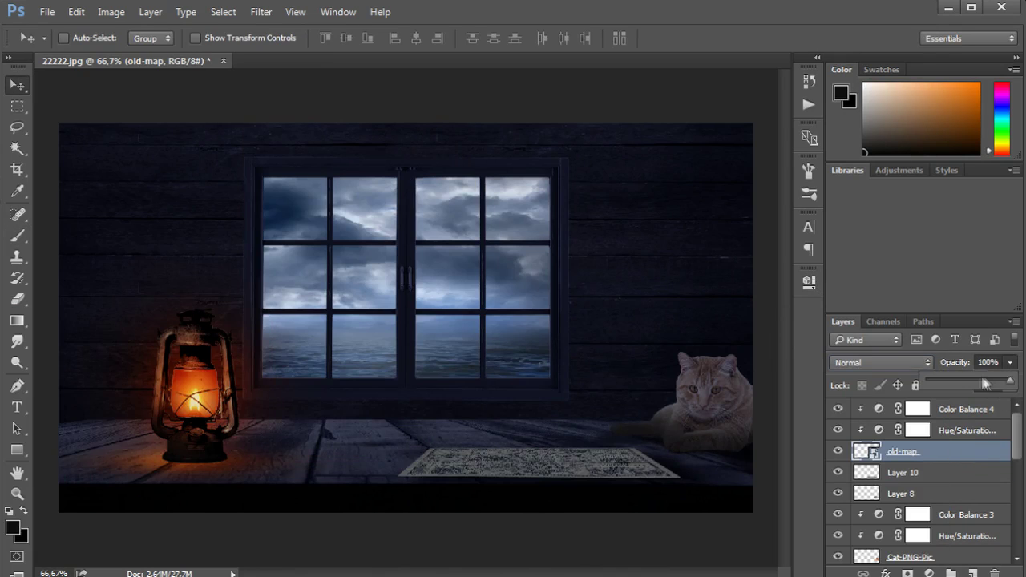
left_click_drag(1010, 363, 988, 386)
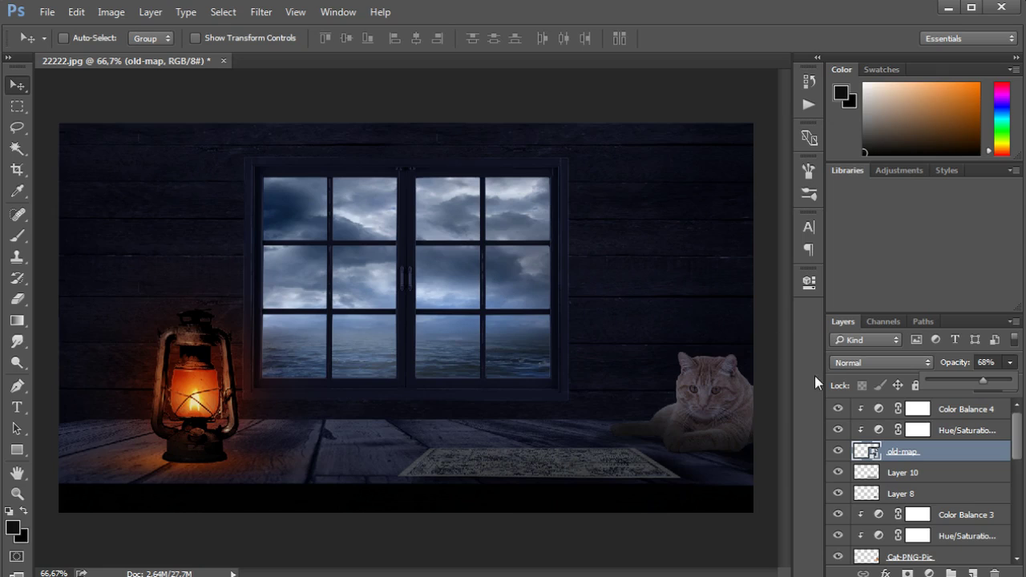
- Add a new empty layer above Color Balance 1 and set the foreground colour to white
scroll(958, 486, "down", 1)
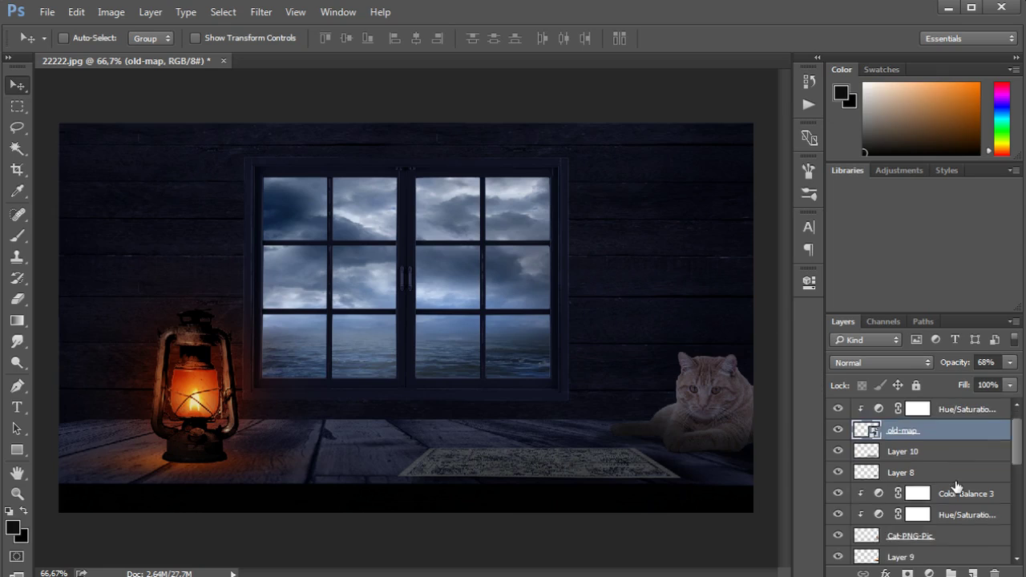
scroll(956, 481, "down", 1)
scroll(947, 465, "down", 1)
scroll(945, 462, "up", 1)
left_click(870, 514)
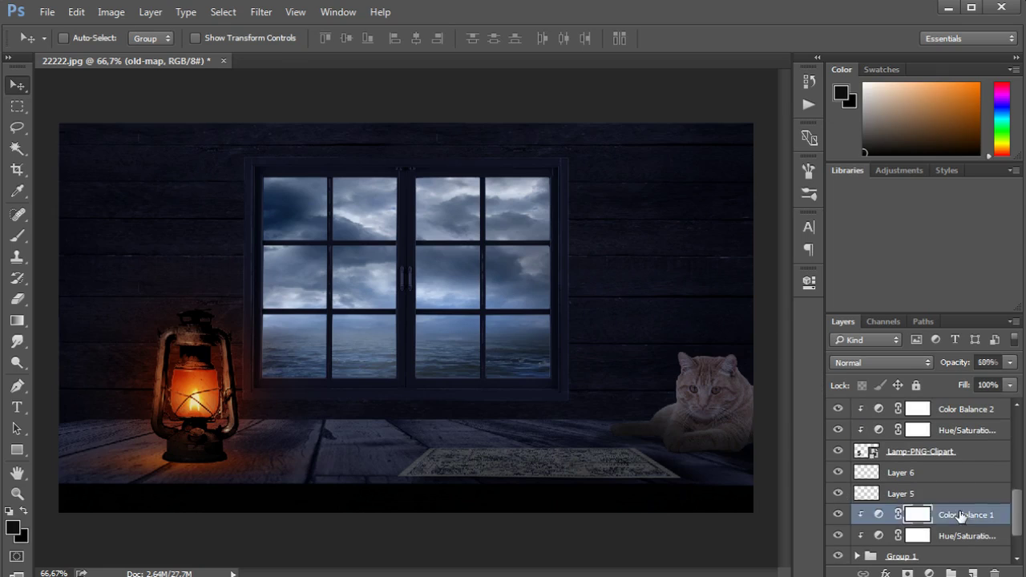
key("ctrl+shift+alt+n")
left_click(16, 235)
left_click(13, 527)
left_click(341, 453)
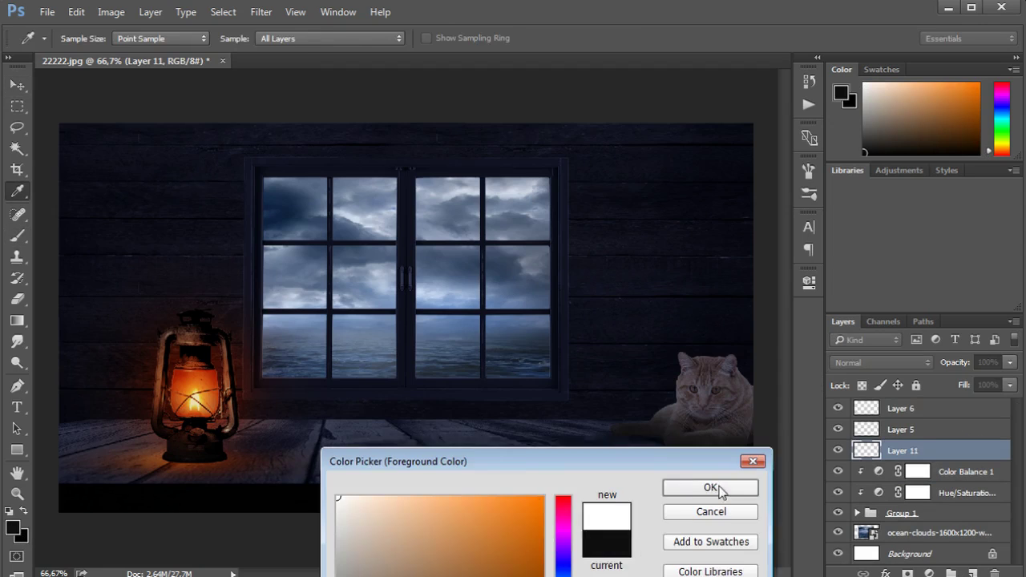
left_click(687, 486)
- Select the floor with the Polygonal Lasso and paint white light across it
left_click(17, 127)
left_click(69, 141)
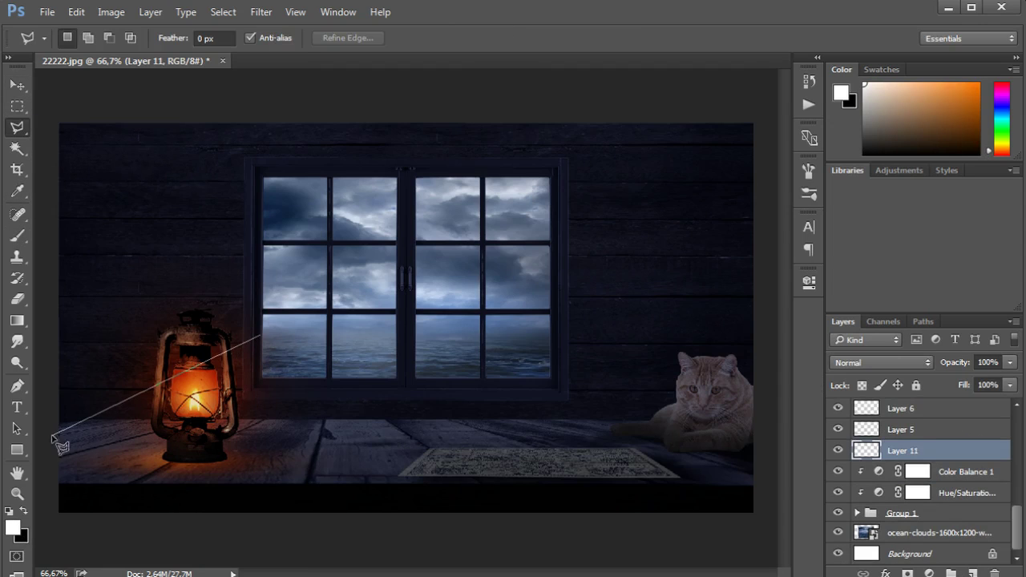
left_click(778, 490)
double_click(554, 335)
key("b")
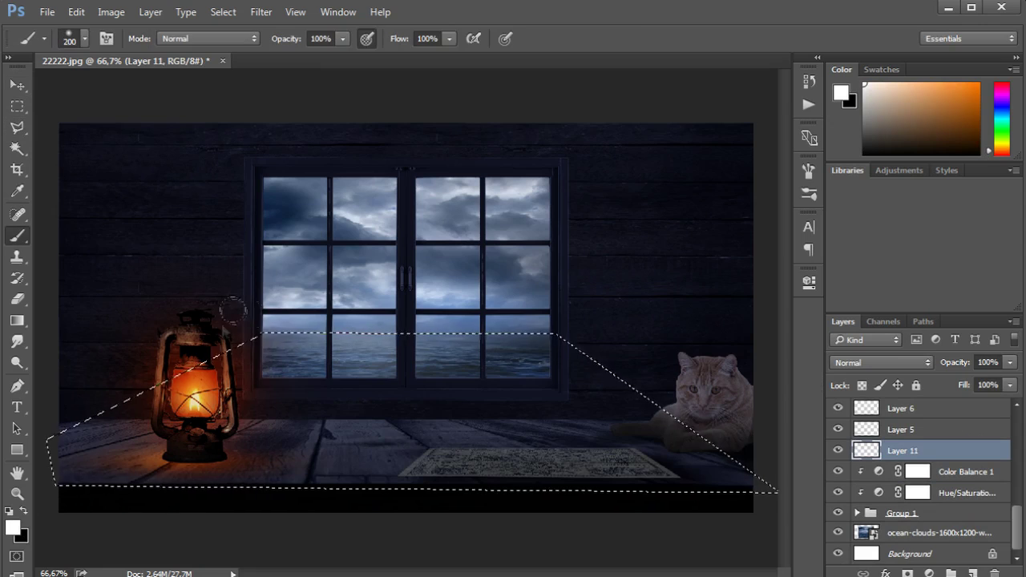
mouse_move(96, 450)
left_mouse_down()
mouse_move(417, 401)
mouse_move(361, 408)
mouse_move(285, 388)
left_mouse_up()
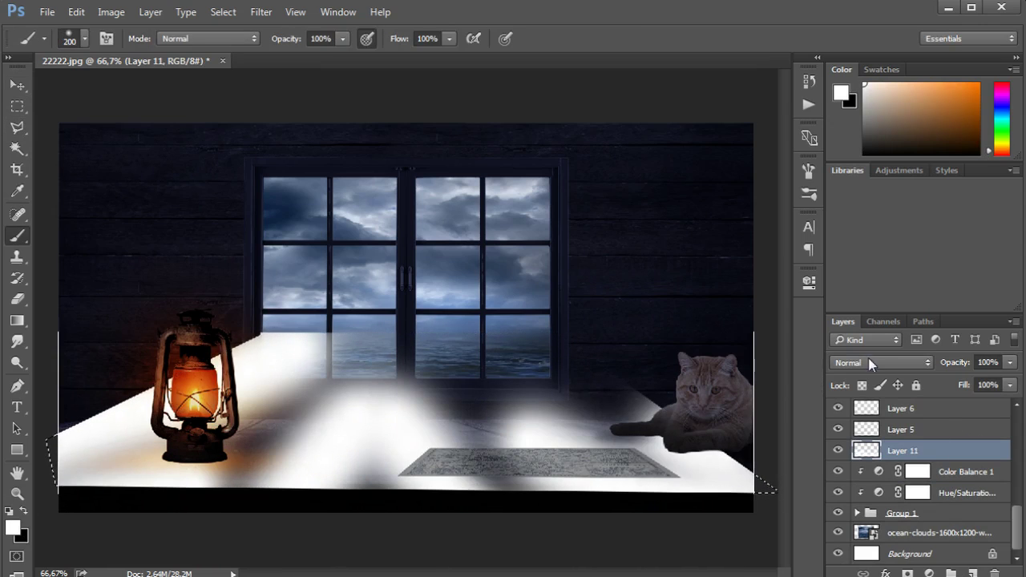
- Blend the floor light layer in Overlay mode
left_click(882, 363)
left_click(846, 523)
left_click(882, 362)
key("Escape")
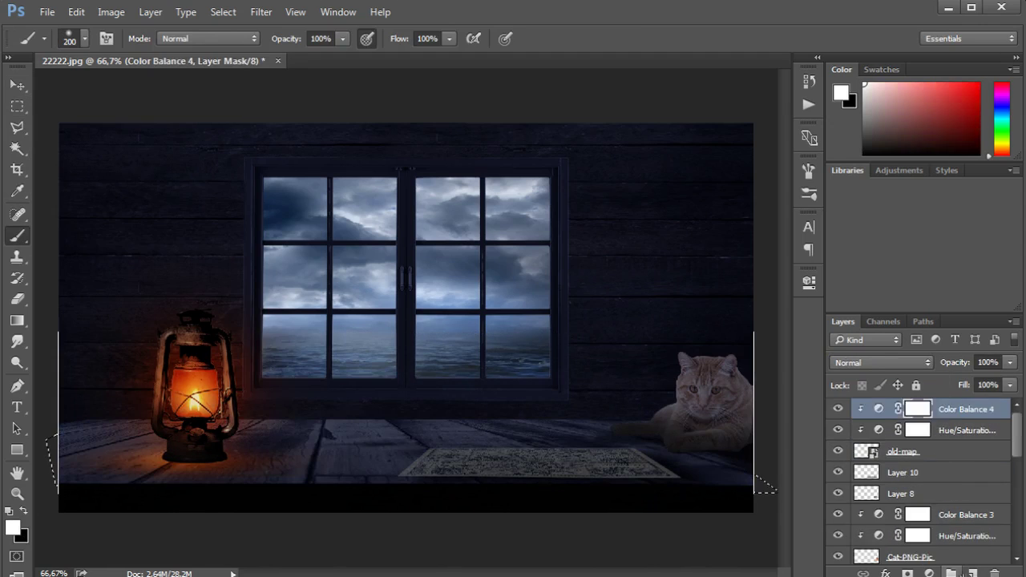
- Outline a beam from the window, set Layer 12 to Overlay, and paint it white
left_click(44, 504)
left_click(241, 533)
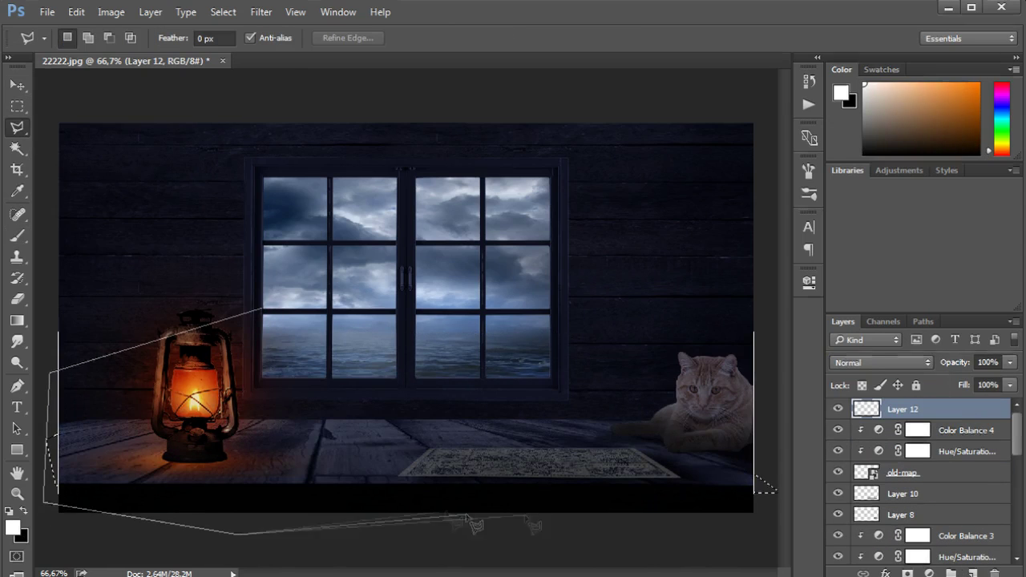
left_click(770, 531)
left_click(770, 417)
left_click(261, 309)
key("b")
left_click(882, 363)
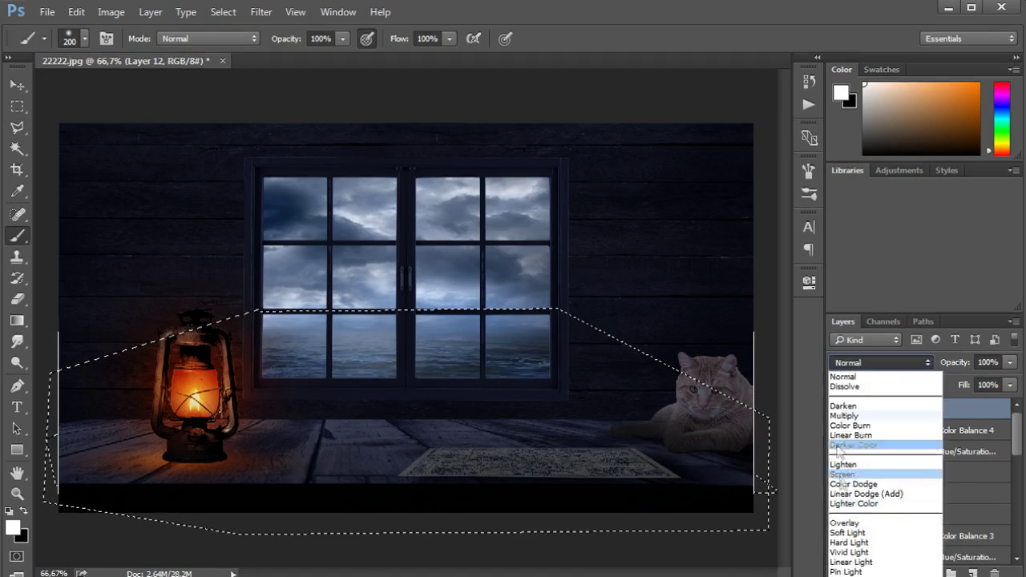
left_click(859, 527)
mouse_move(192, 377)
left_mouse_down()
mouse_move(379, 375)
mouse_move(399, 315)
left_mouse_up()
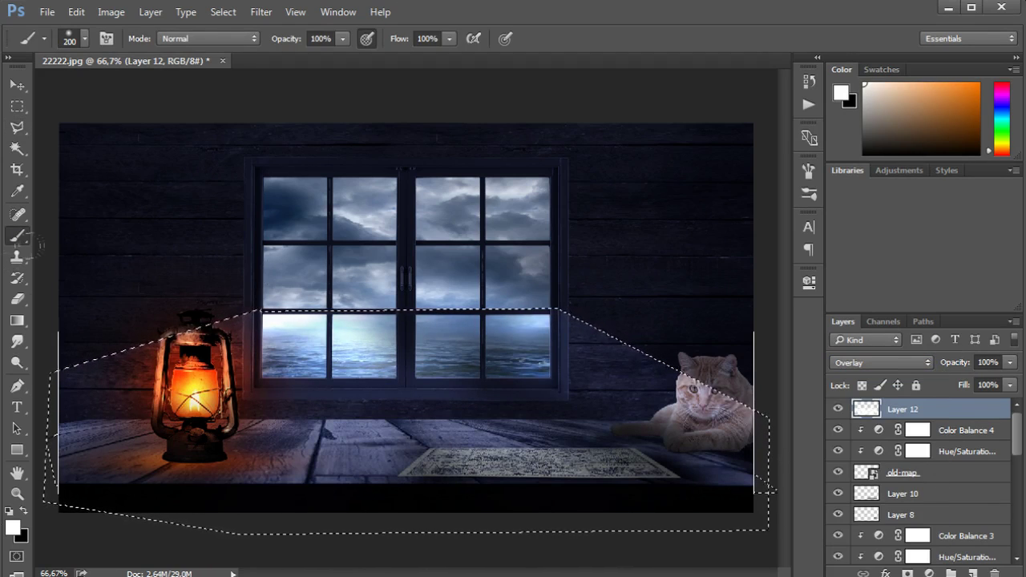
- Erase the beam off the window panes with an 80 px eraser, deselect, and load the cat's outline
key("e")
key("bracketleft")
key("bracketleft")
mouse_move(272, 321)
left_mouse_down()
mouse_move(383, 357)
mouse_move(521, 336)
mouse_move(431, 319)
left_mouse_up()
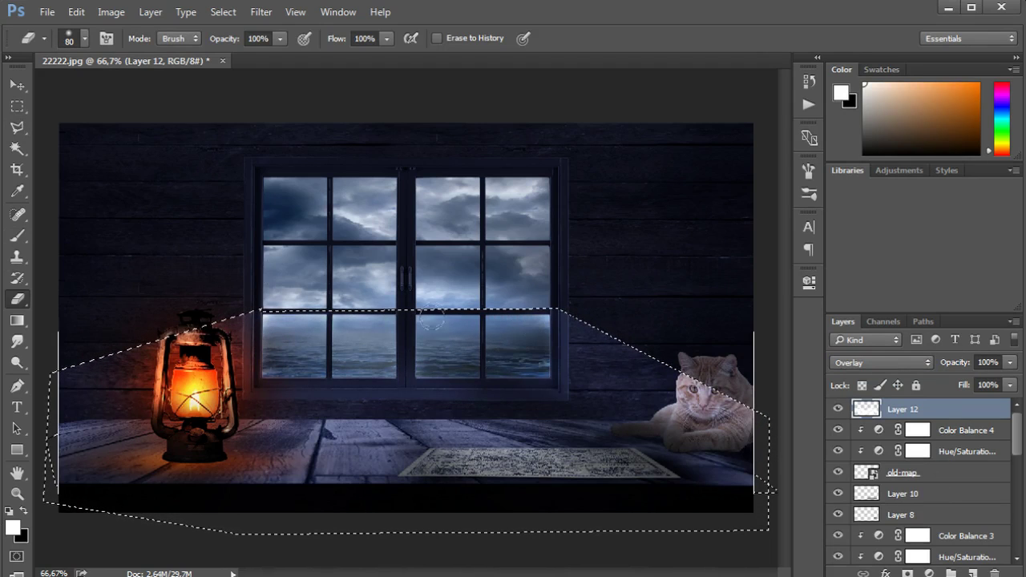
key("ctrl+d")
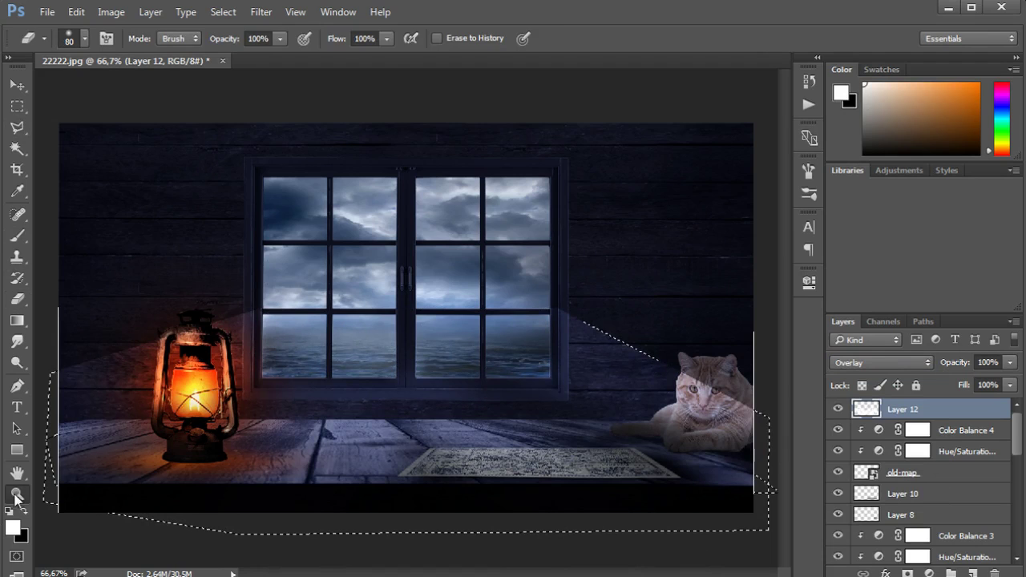
left_click(16, 495)
key("ctrl+plus")
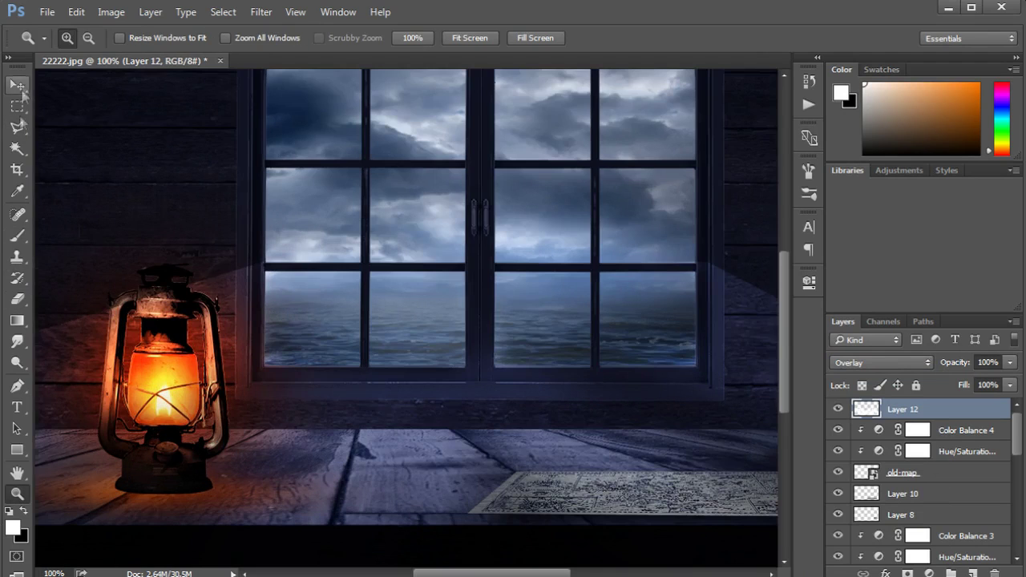
key("ctrl+minus")
key("e")
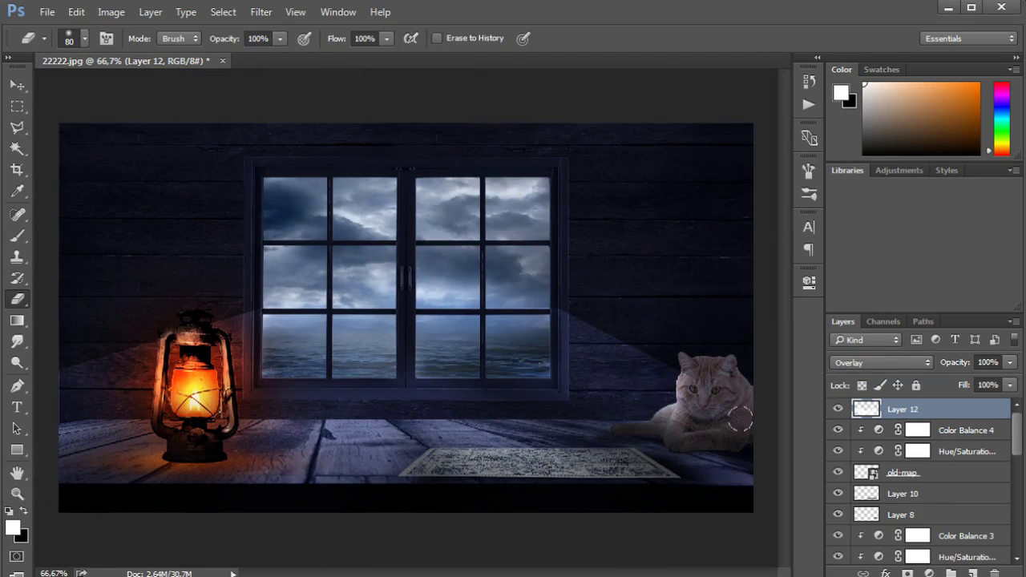
scroll(922, 481, "down", 2)
left_click(866, 532, "ctrl")
- Paint black over the cat on a new Soft Light Layer 13, then deselect
left_click(903, 469)
key("ctrl+shift+n")
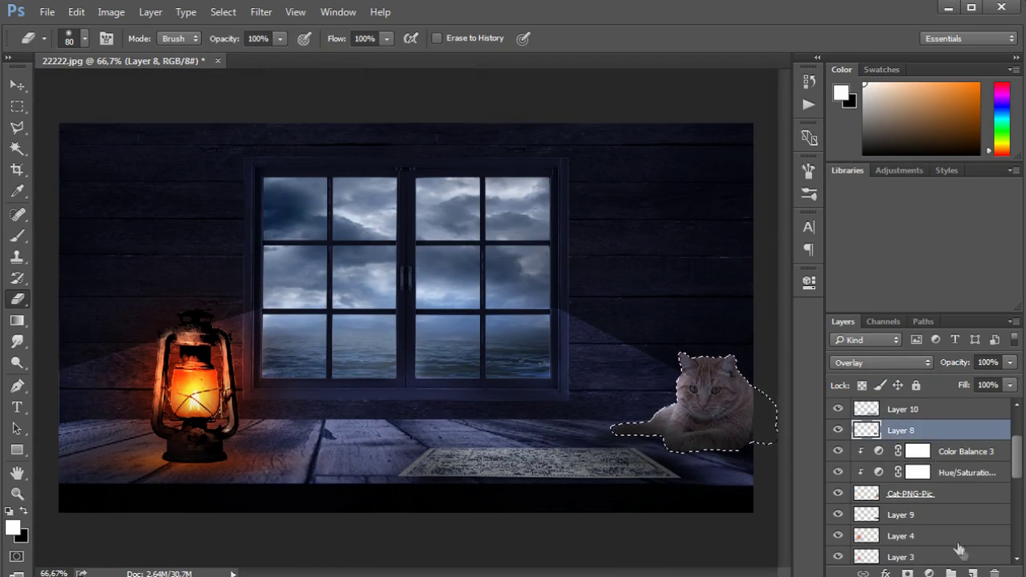
key("b")
left_click(12, 528)
left_click(711, 423)
left_click_drag(689, 385, 721, 425)
left_click(882, 362)
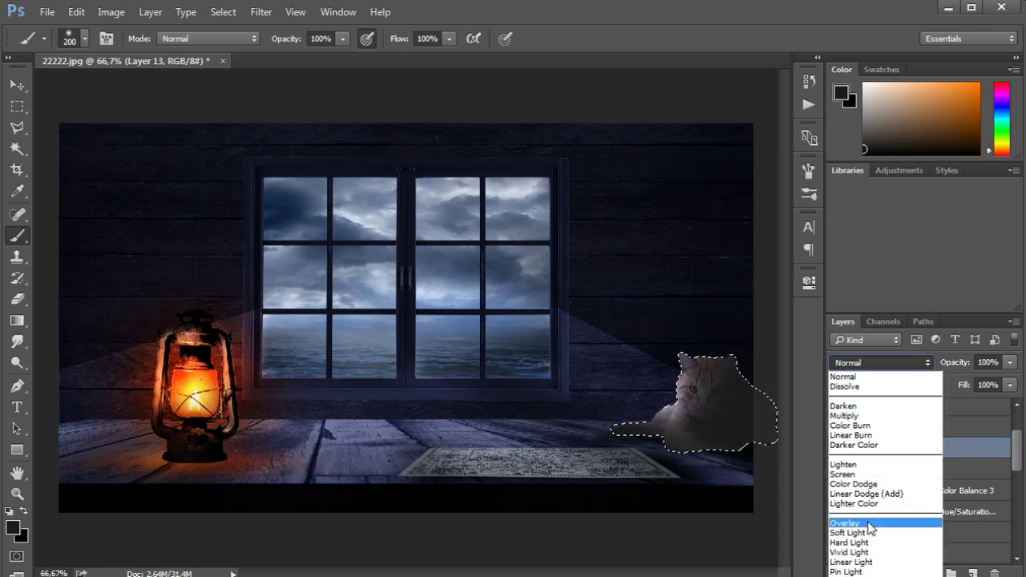
left_click(861, 533)
key("ctrl+d")
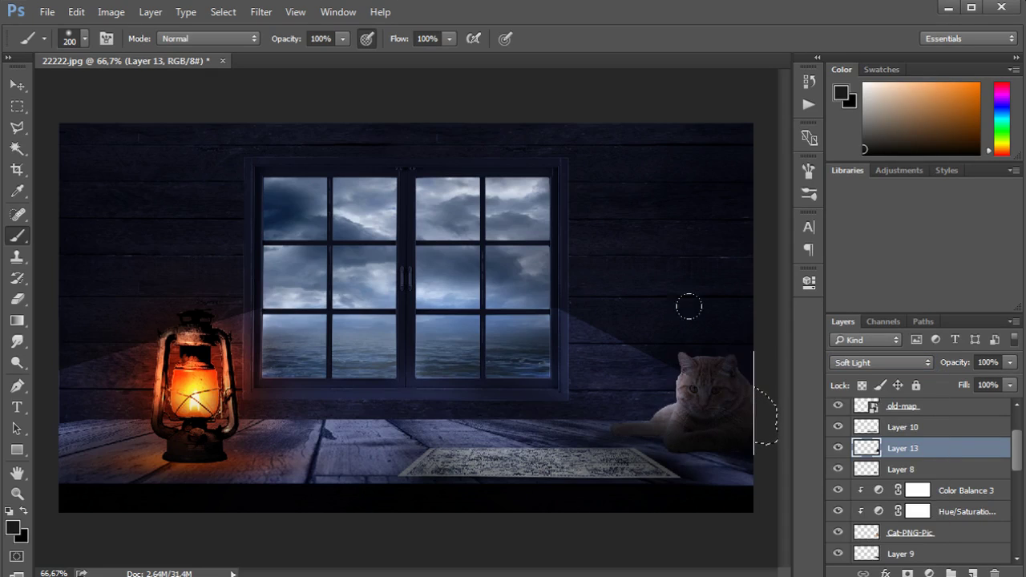
- Erase the window-light beam near the lantern and on the floor below the window
scroll(885, 483, "down", 2)
scroll(906, 498, "down", 1)
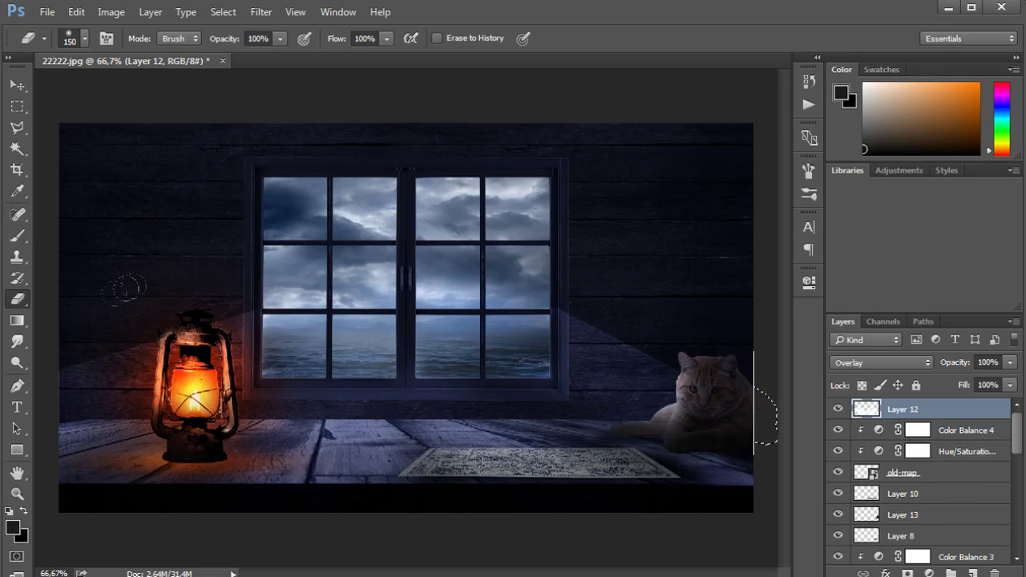
left_click_drag(281, 325, 273, 449)
left_click_drag(446, 441, 491, 367)
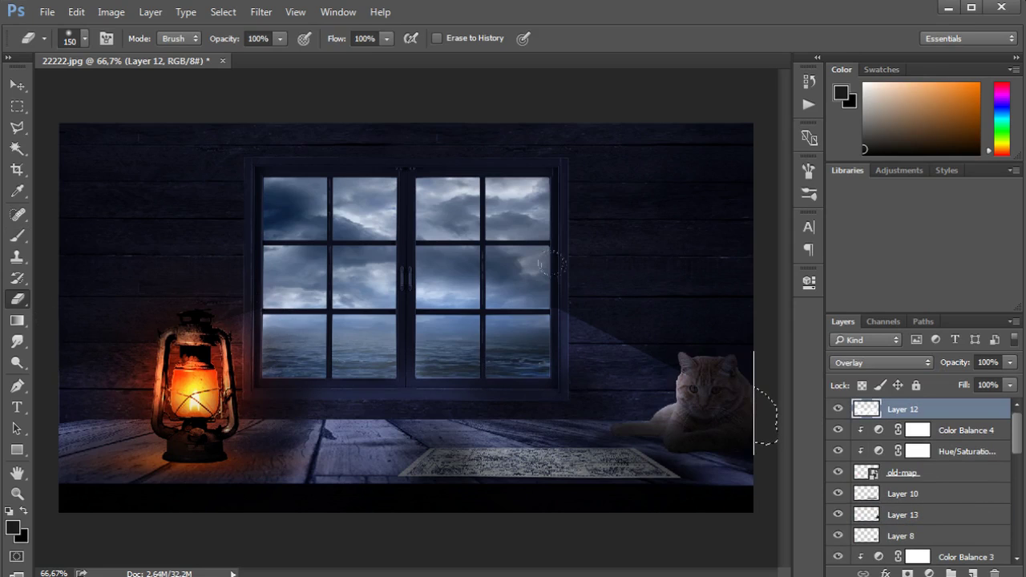
scroll(886, 482, "down", 5)
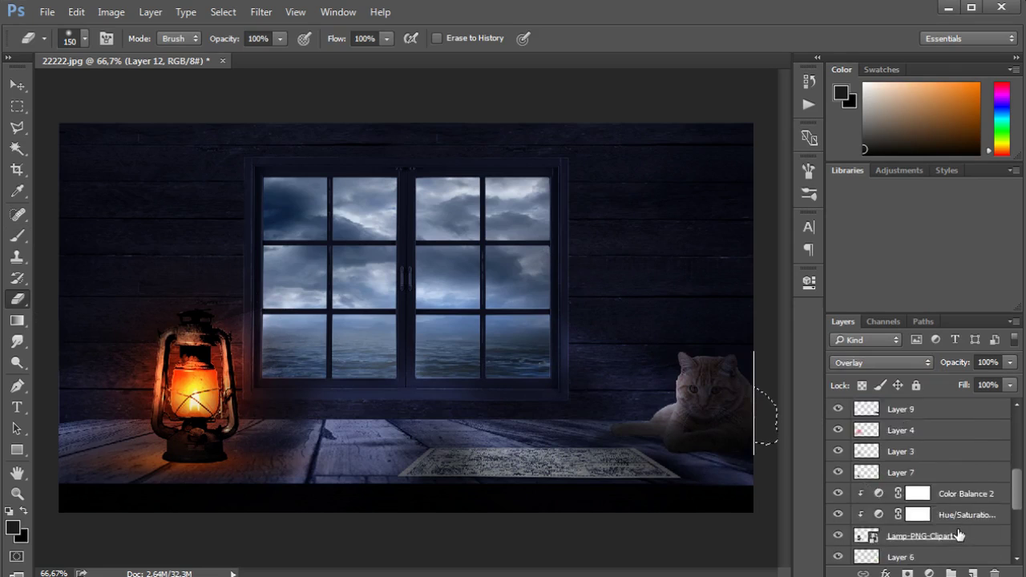
scroll(887, 482, "down", 5)
- Place the wooden wall panels image and fill and resize a black strip along the bottom
left_click(882, 450)
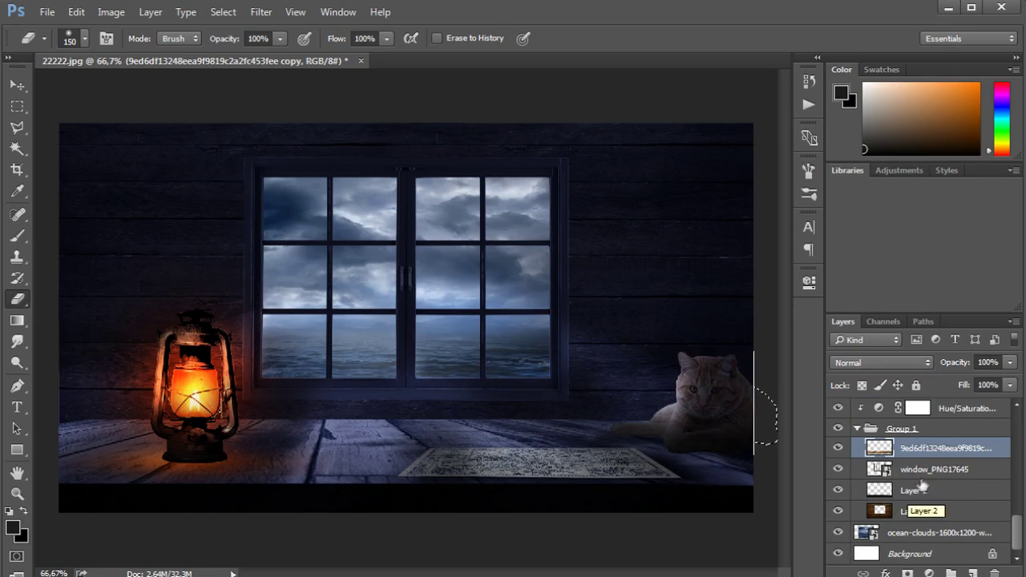
left_click(914, 489)
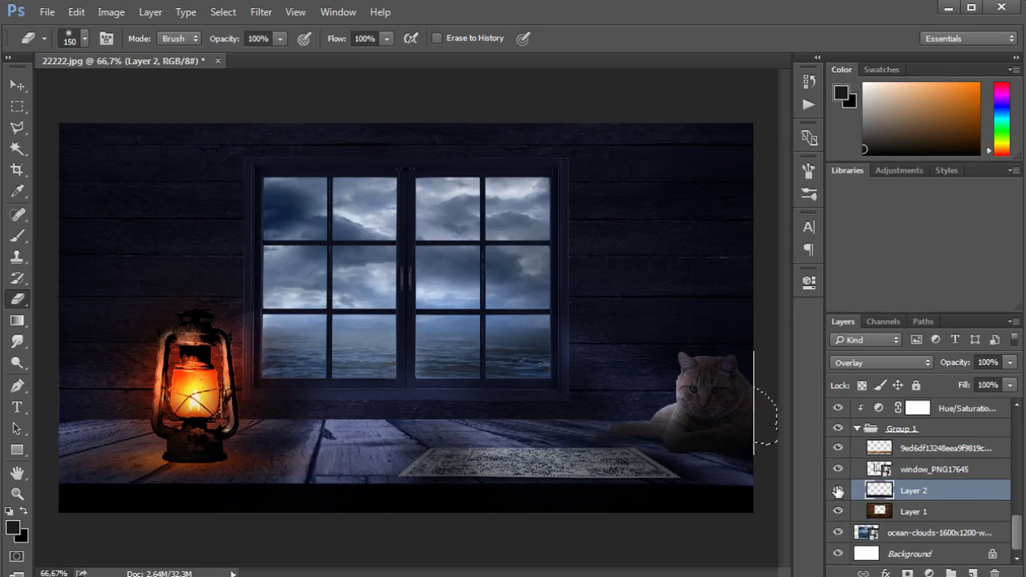
left_click_drag(406, 562, 407, 500)
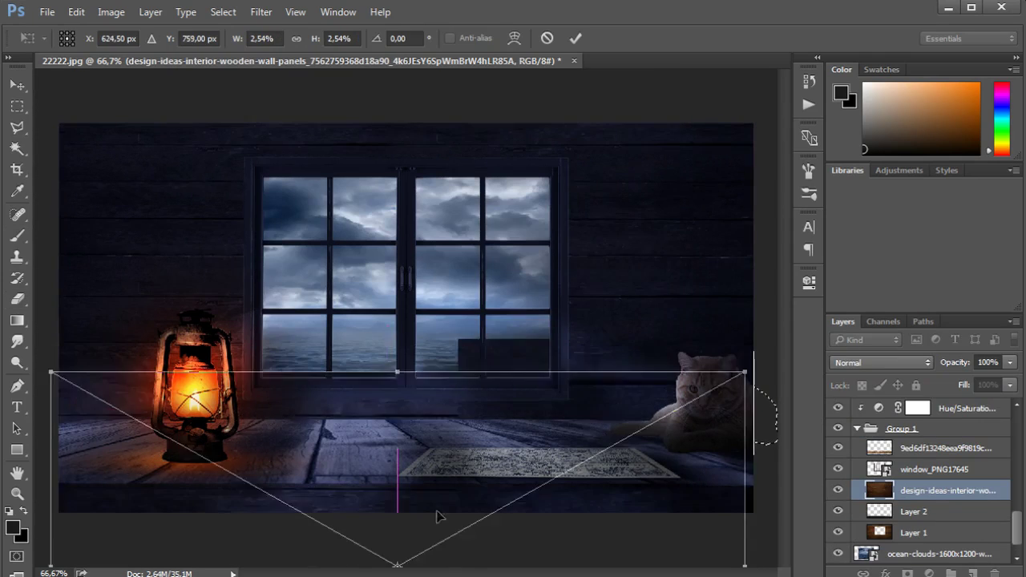
key("Return")
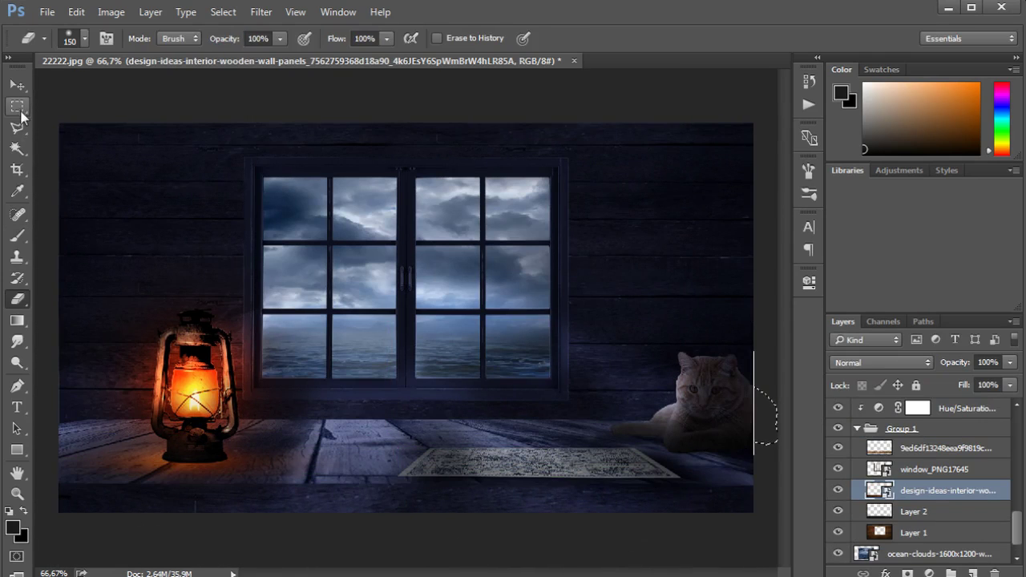
left_click(17, 106)
key("Delete")
key("Return")
key("e")
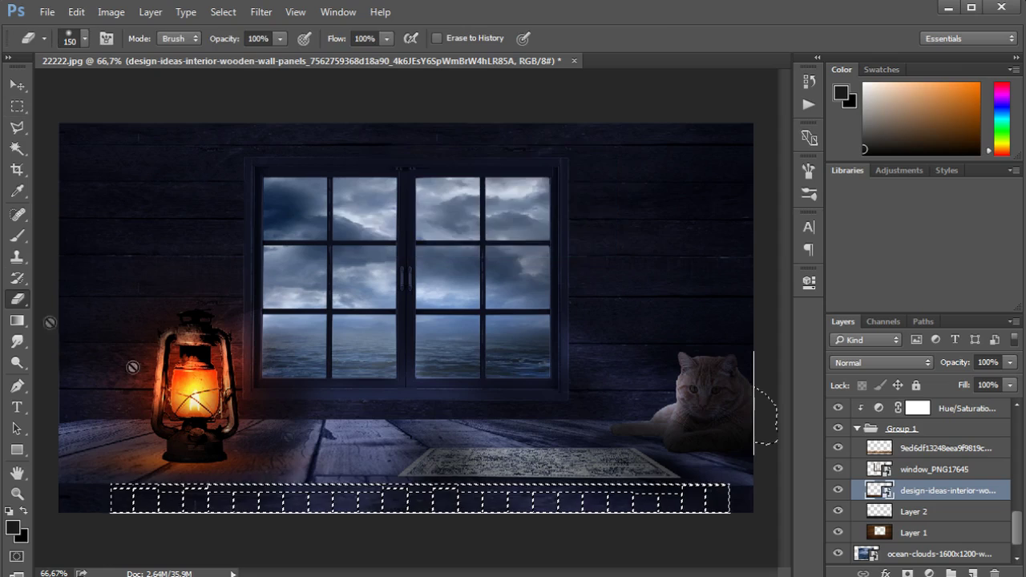
mouse_move(113, 497)
left_mouse_down()
mouse_move(726, 497)
mouse_move(733, 509)
left_mouse_up()
key("ctrl+t")
key("Return")
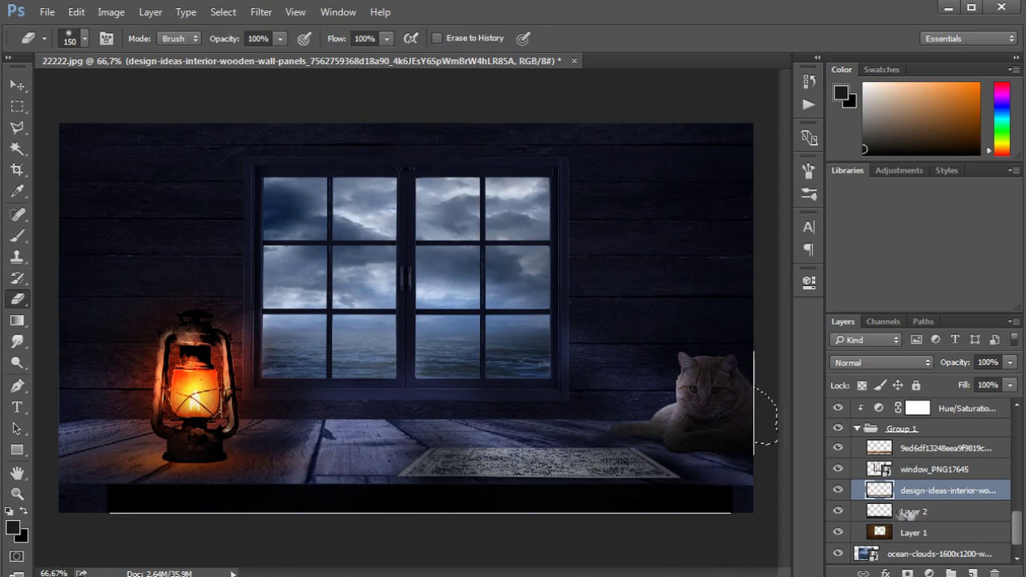
- Set Layer 2 to Overlay blending at 40% opacity
left_click(910, 512)
key("shift+alt+o")
left_click_drag(1010, 362, 960, 380)
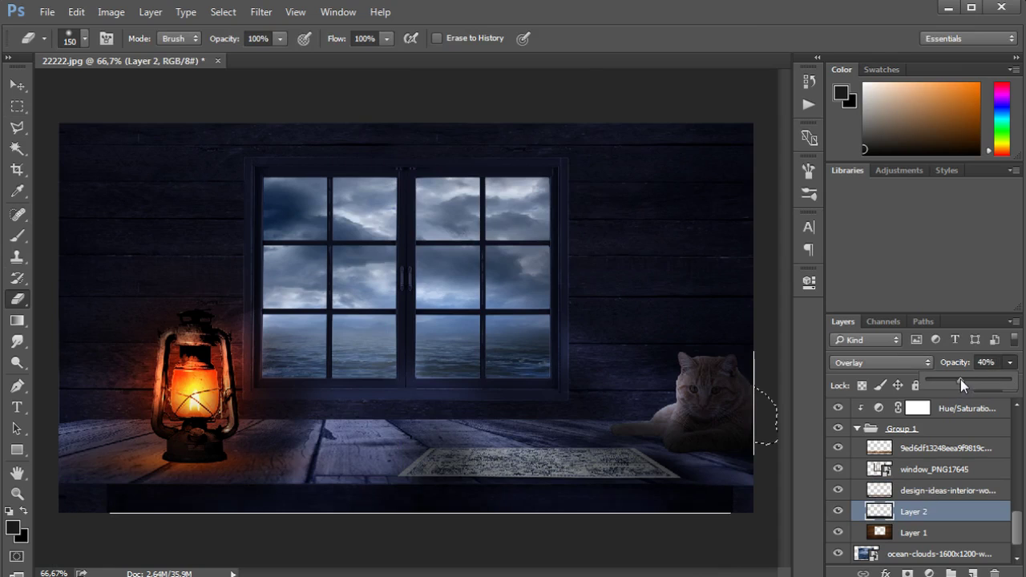
left_click(946, 490)
key("b")
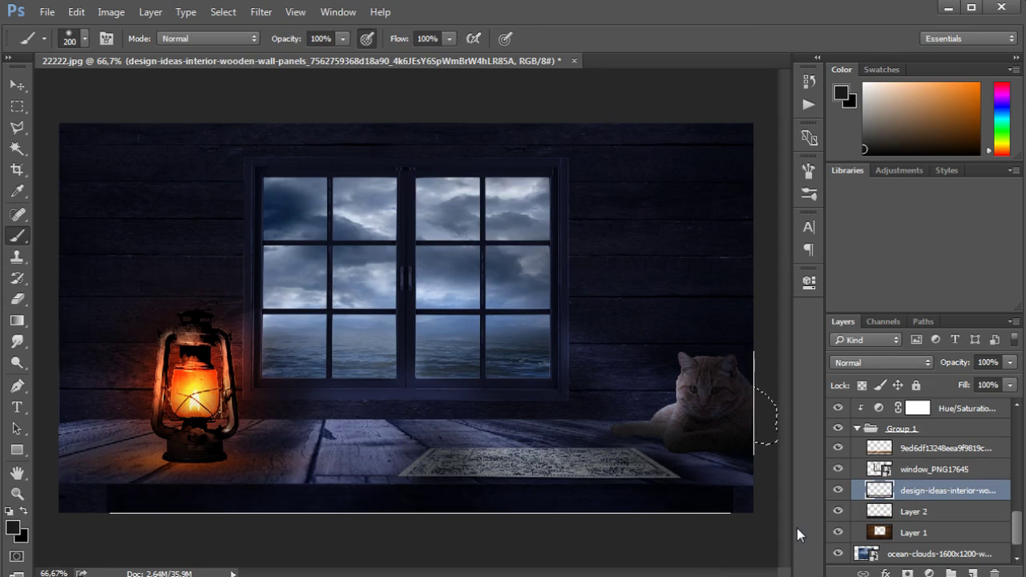
- Stretch the floor layer down toward the bottom edge, then pull its bottom edge back up slightly
left_click(946, 447)
key("ctrl+t")
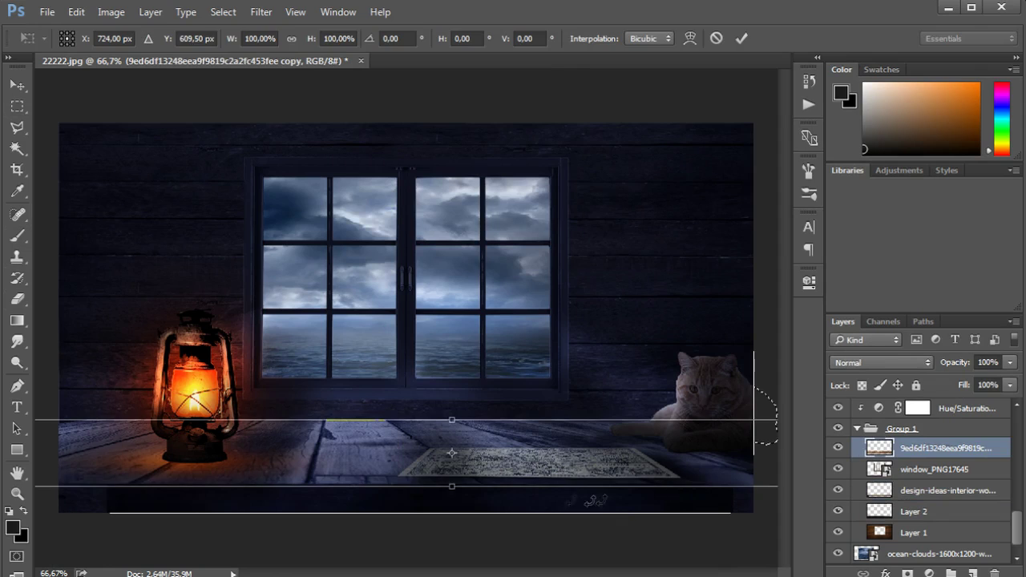
left_click_drag(452, 485, 459, 512)
key("Return")
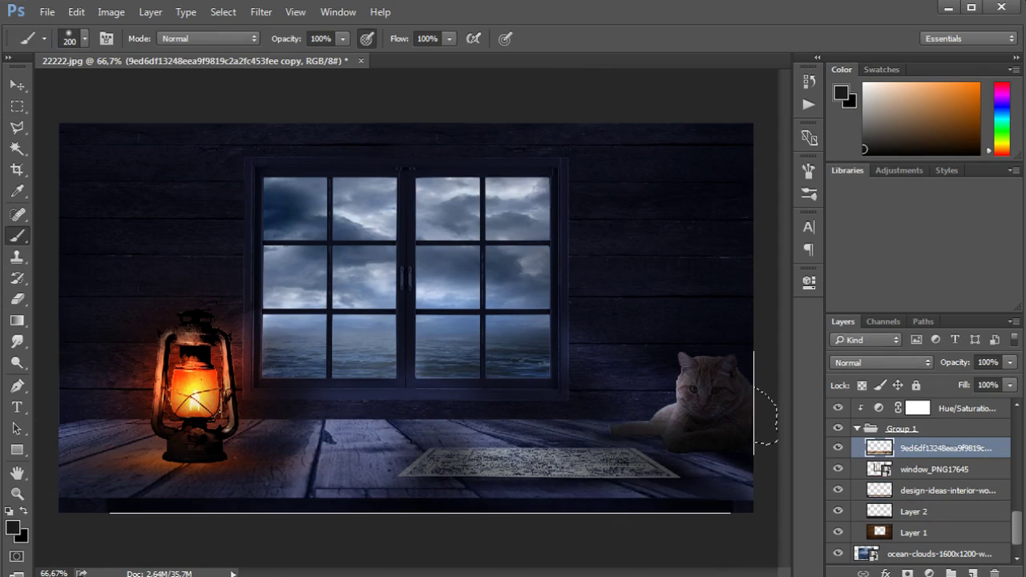
key("ctrl+t")
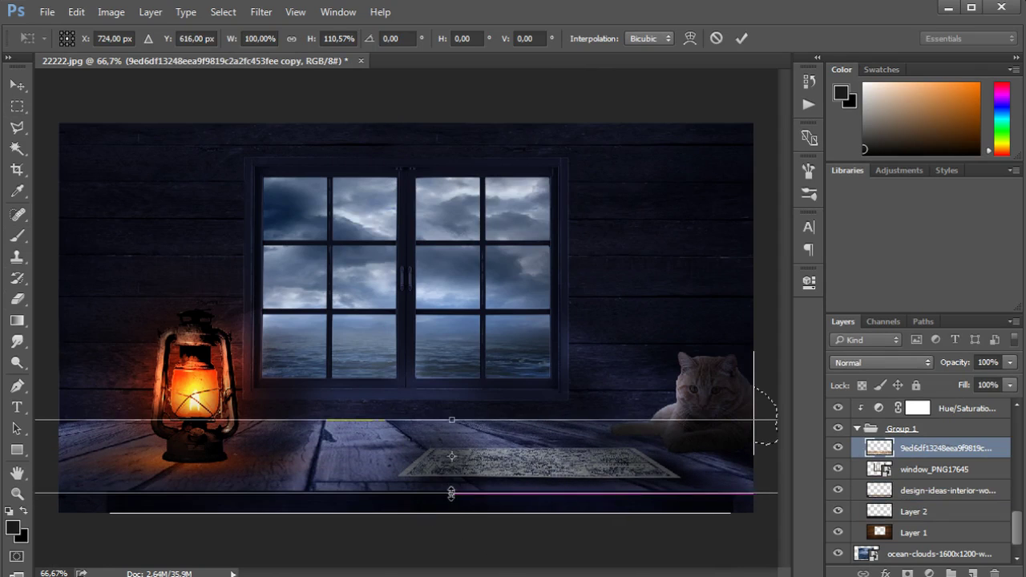
left_click_drag(453, 494, 452, 488)
key("Return")
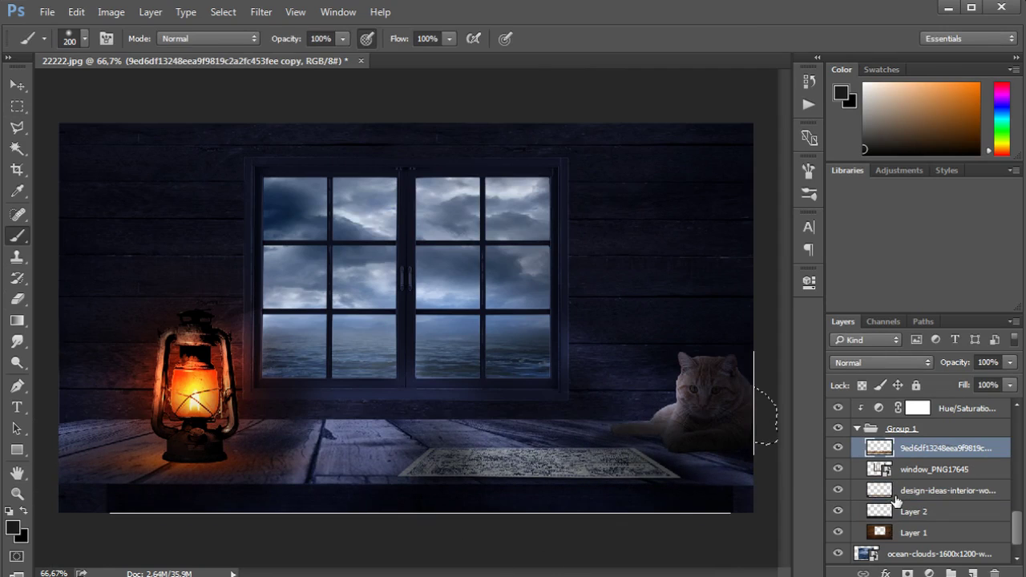
- Squash the wooden panels over the floor area and lower their opacity to 45%
left_click(897, 492)
key("ctrl+t")
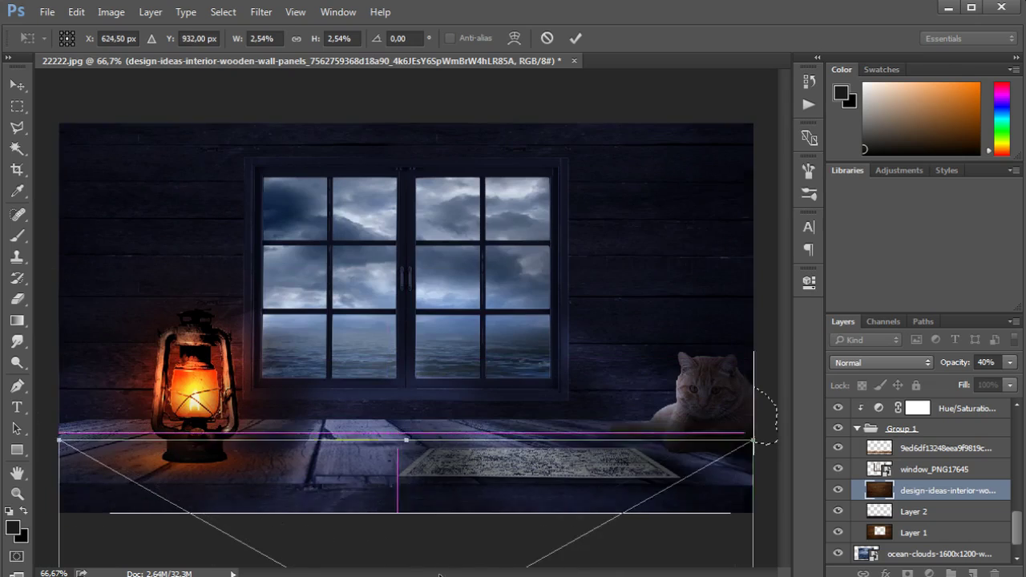
left_click_drag(440, 574, 408, 561)
key("Return")
left_click_drag(1011, 363, 964, 382)
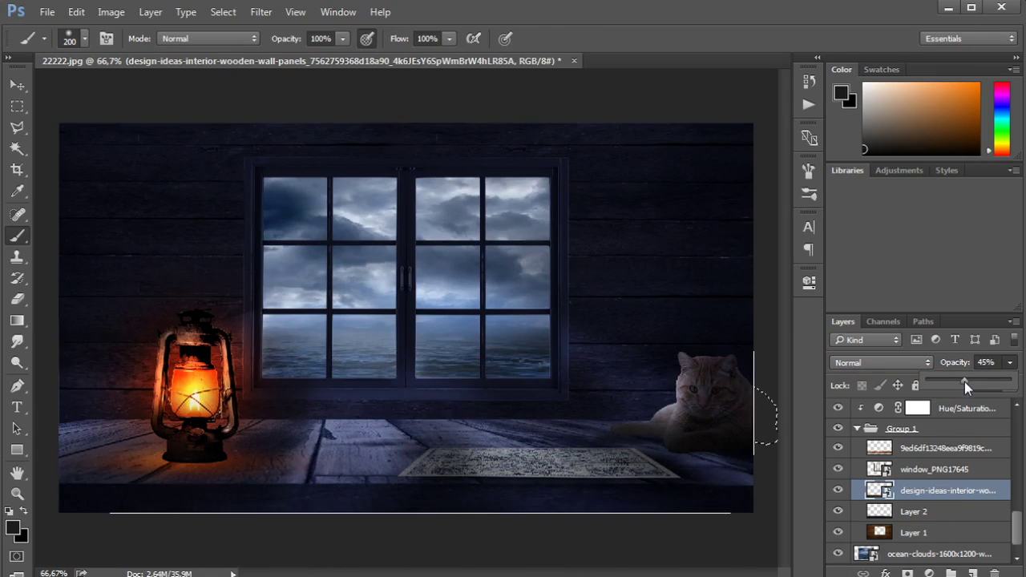
key("v")
left_click(378, 516)
- Adjust Layer 2's opacity and re-transform the floor layer to nudge it into place
left_click(914, 512)
left_click(1010, 362)
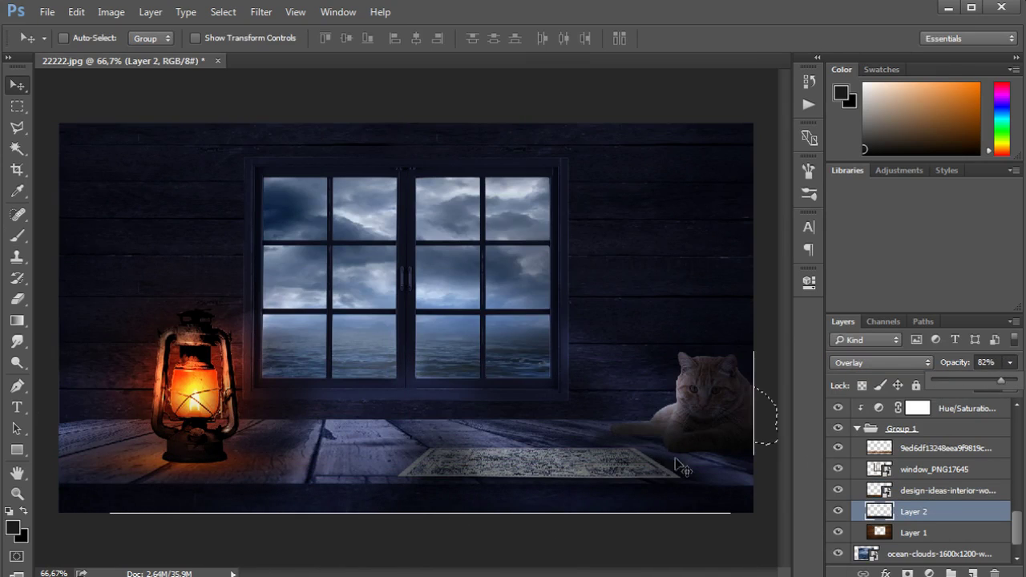
left_click(946, 448)
key("ctrl+t")
left_click_drag(452, 446, 452, 419)
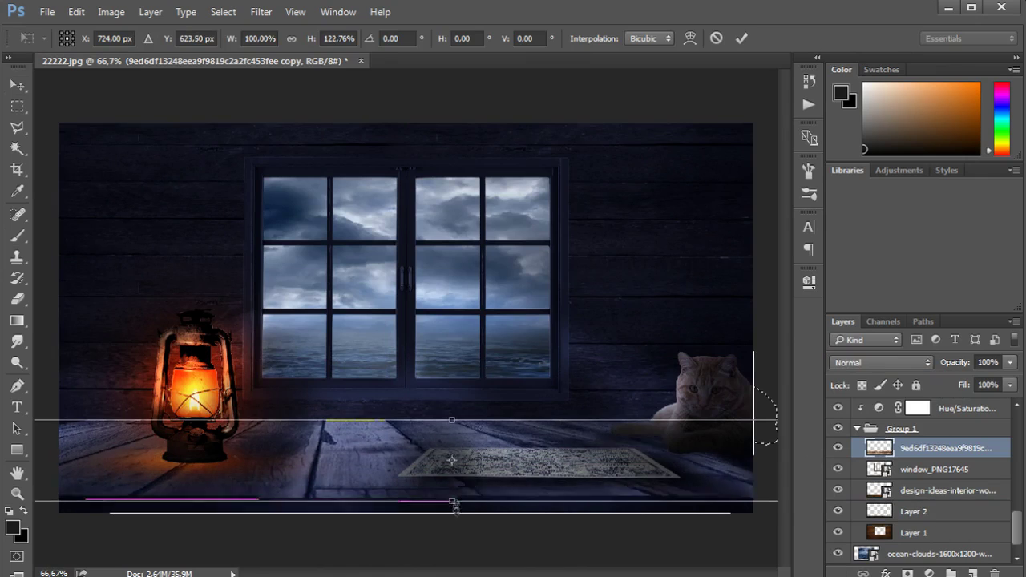
left_click_drag(452, 512, 454, 504)
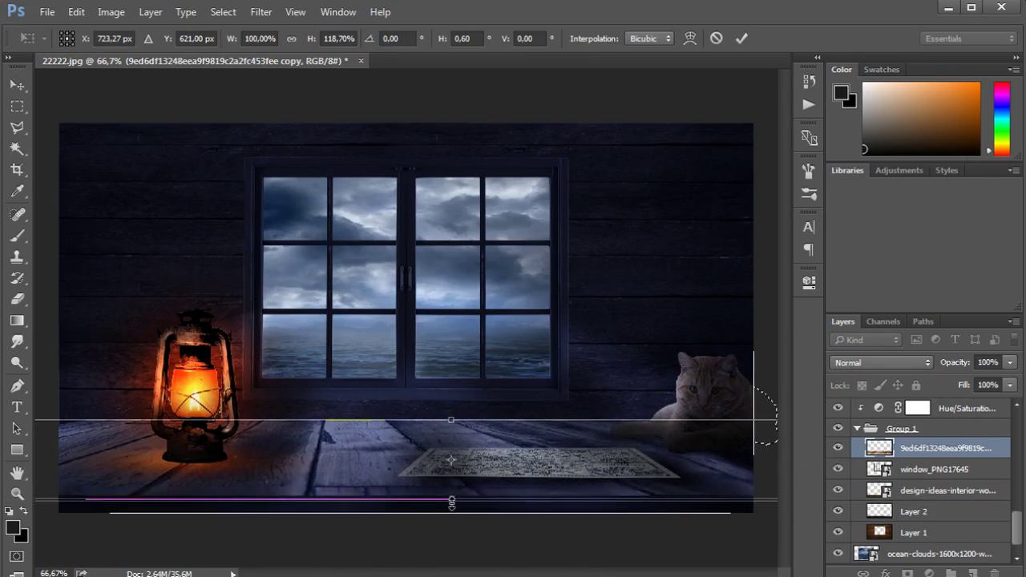
key("Escape")
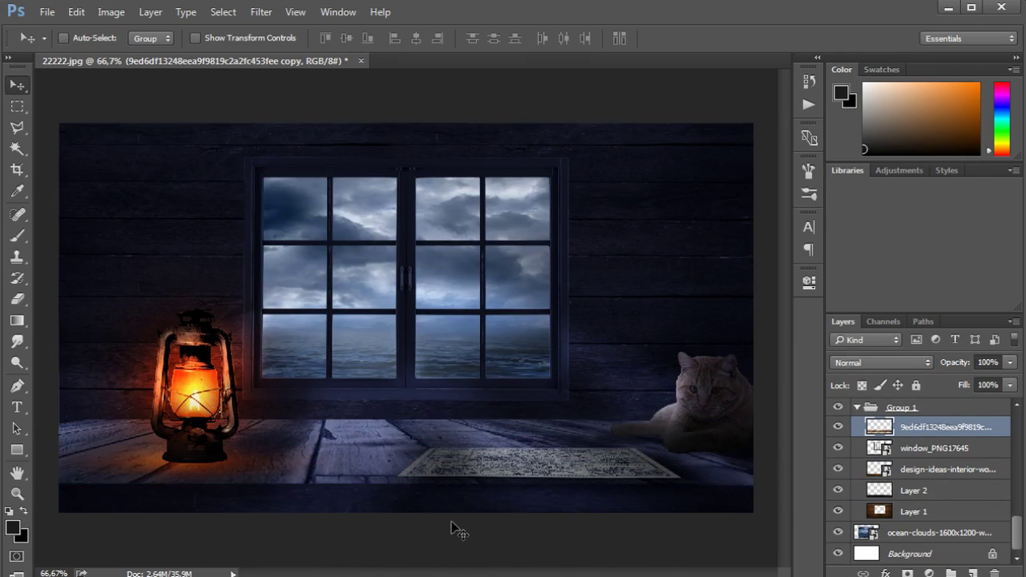
key("ctrl+t")
left_click_drag(547, 475, 516, 469)
key("Return")
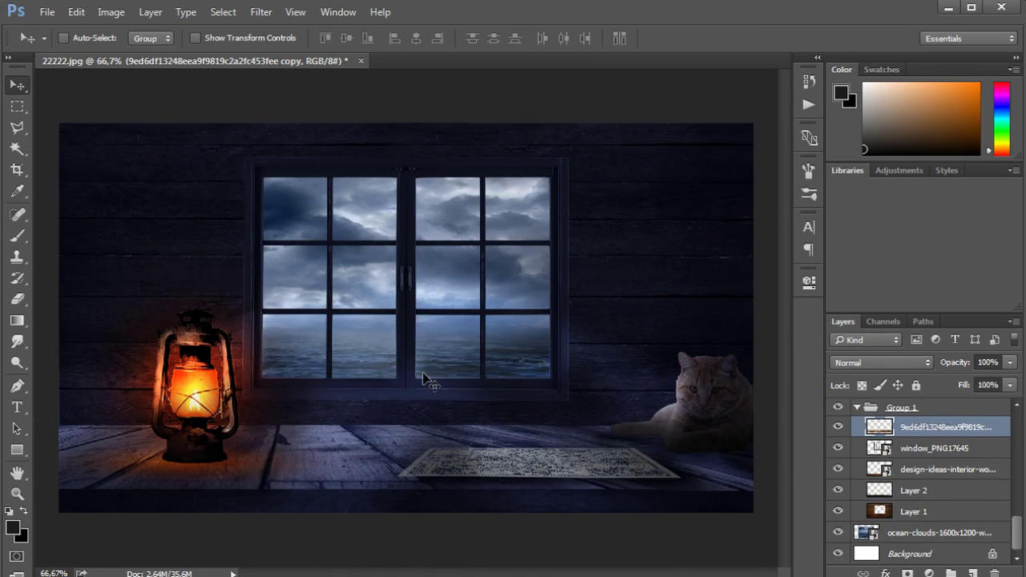
- Add an empty Layer 14 above Layer 2 with black as the painting colour
left_click(17, 236)
left_click(915, 490)
left_click(972, 574)
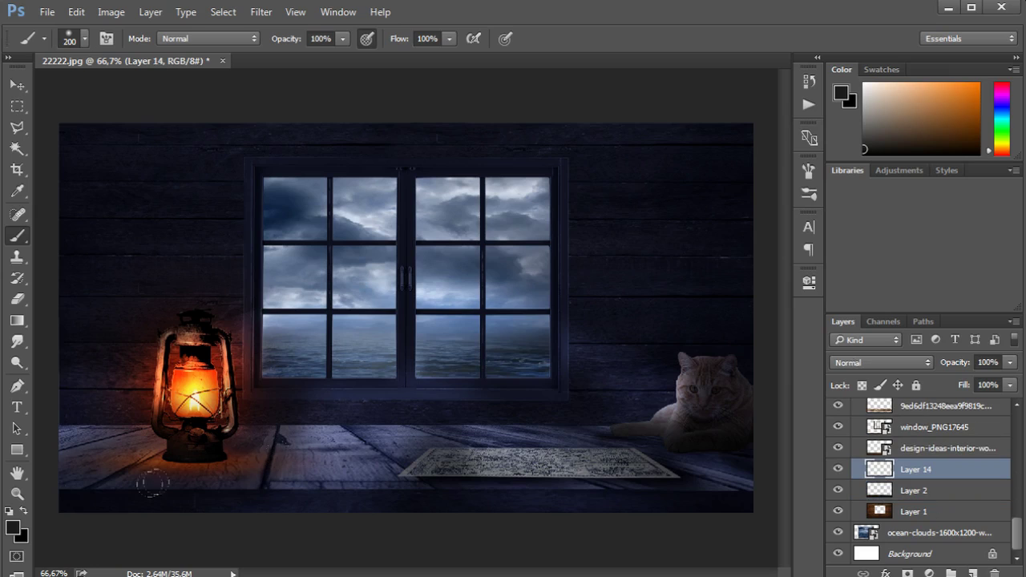
left_click(12, 527)
left_click(711, 486)
- Paint dark shading inside the floor selection on a new Overlay Layer 15 at reduced opacity
scroll(881, 399, "up", 1)
left_click(880, 427)
left_click(880, 427, "ctrl")
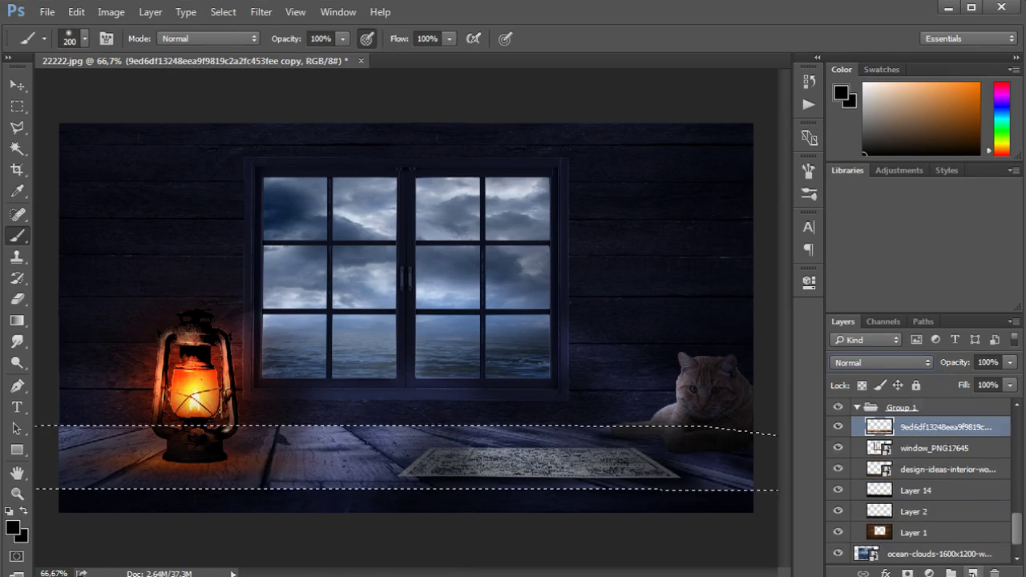
left_click(973, 574)
left_click_drag(333, 488, 80, 465)
left_click(881, 362)
left_click(866, 497)
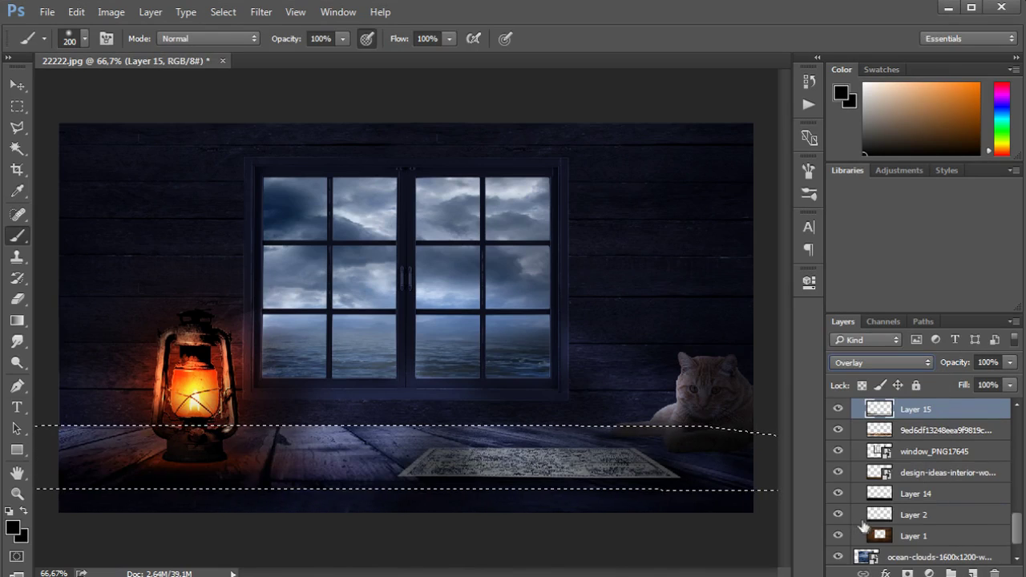
left_click(17, 84)
left_click_drag(1011, 363, 979, 381)
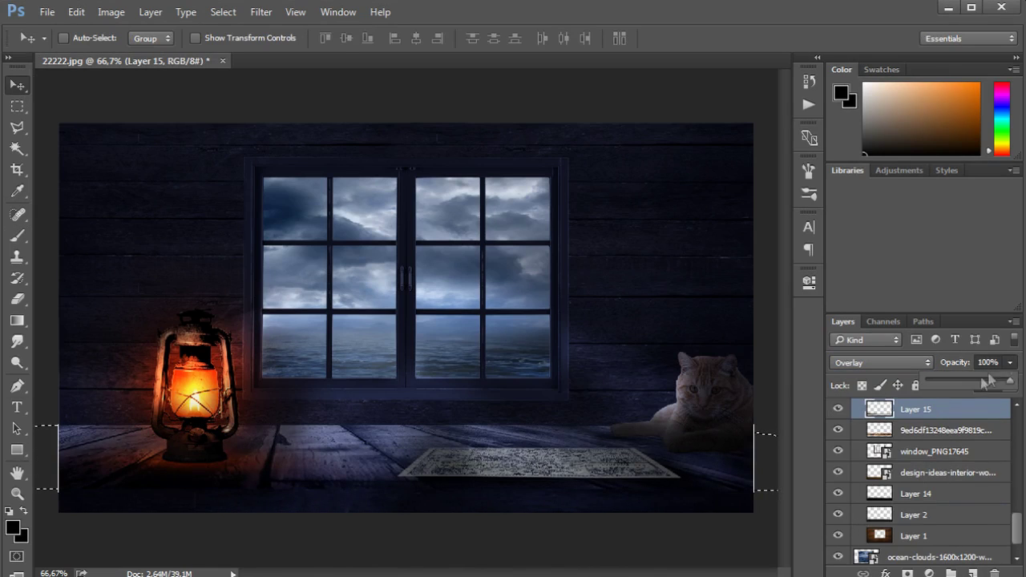
left_click(946, 473)
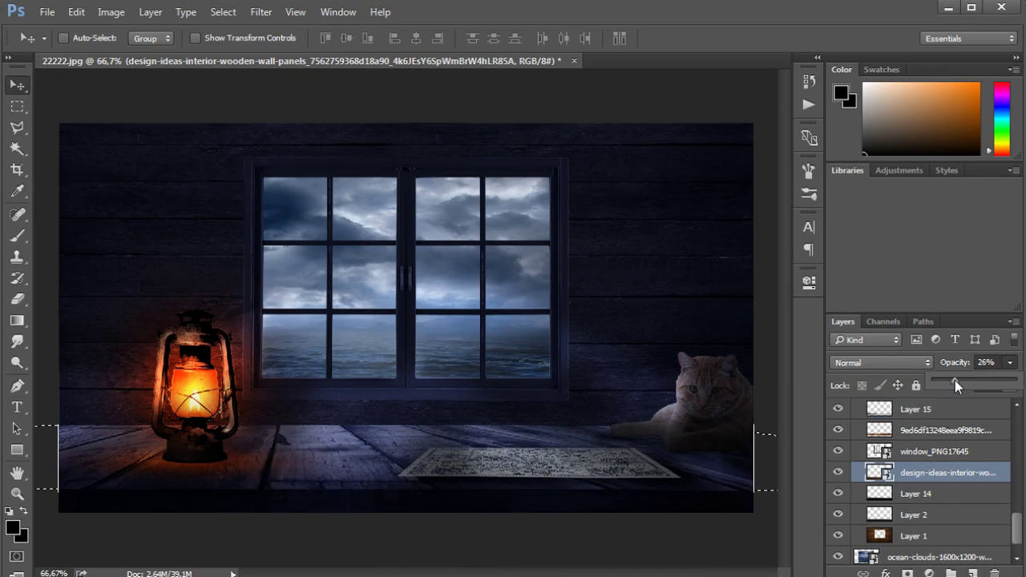
key("z")
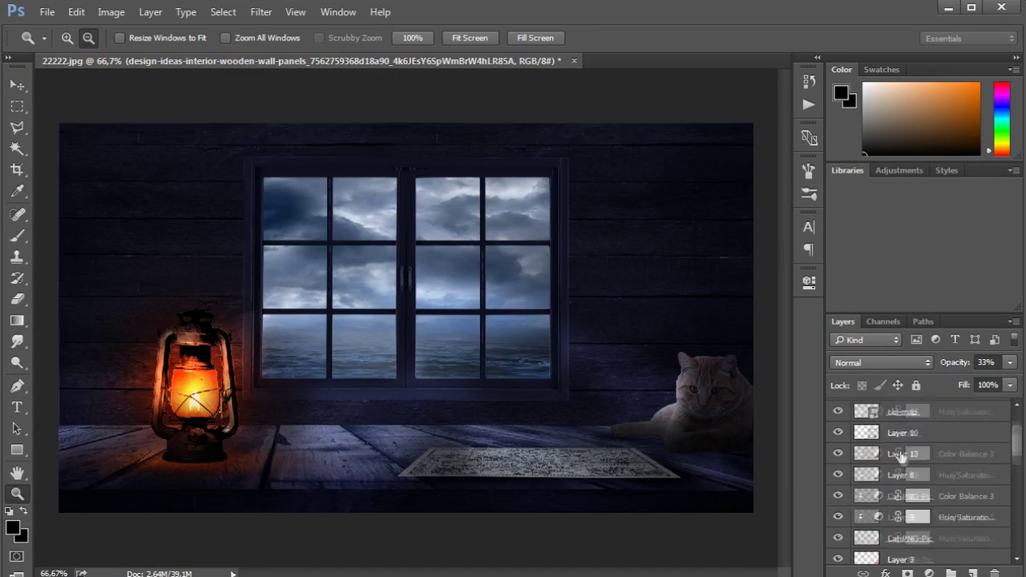
- Transform the old-map layer into a flattened rug lying on the floor
scroll(890, 481, "up", 1)
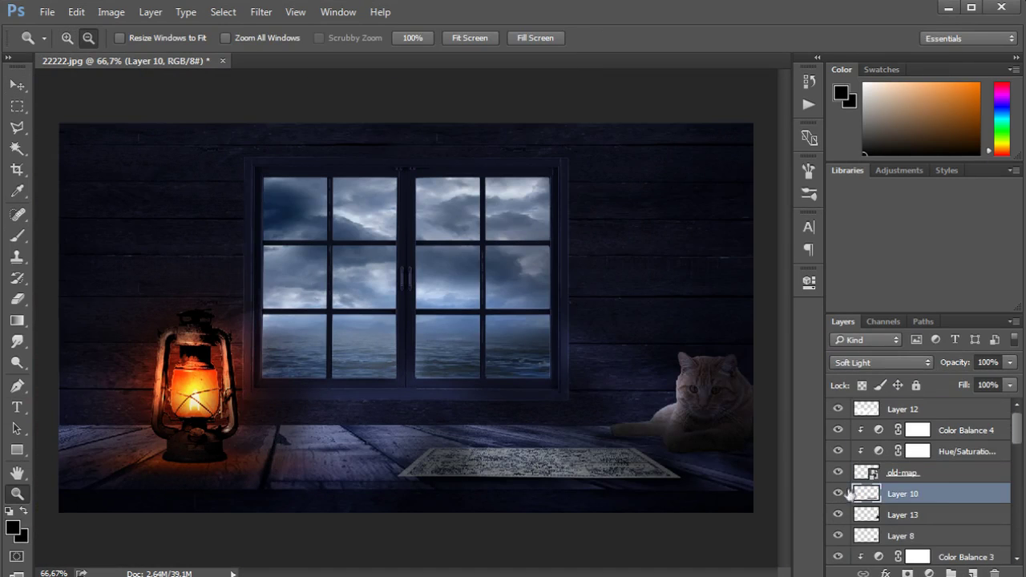
left_click(906, 472)
key("ctrl+t")
left_click_drag(616, 465, 550, 474)
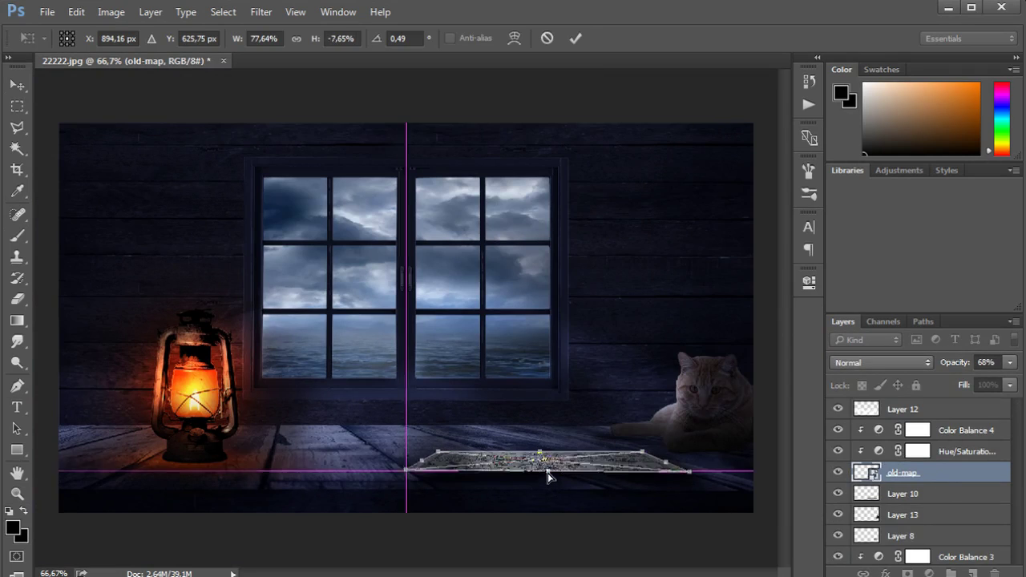
key("Return")
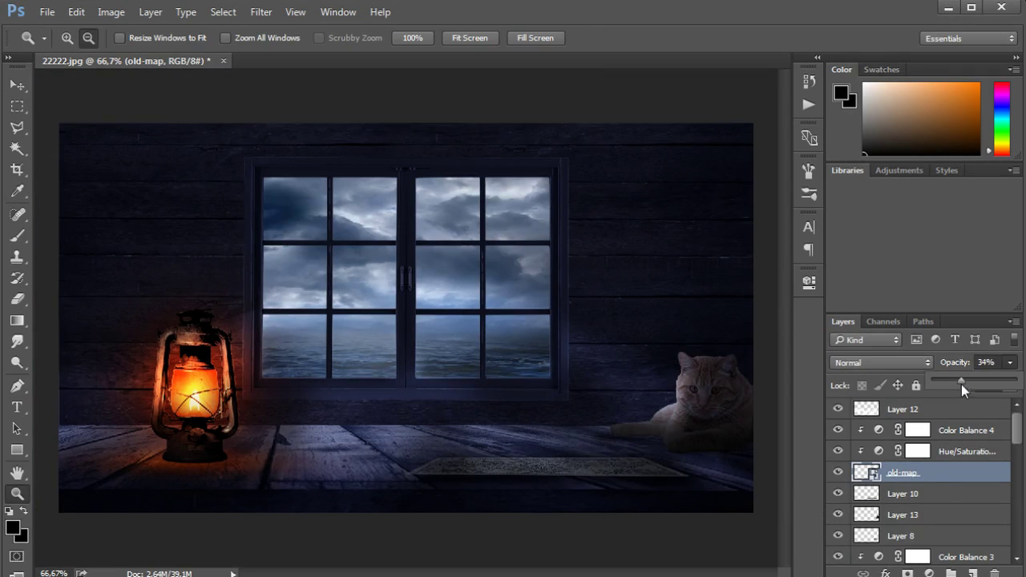
- Add a Hue/Saturation adjustment over the map rug with Lightness lowered to about -53
left_click(929, 574)
left_click(896, 375)
left_click_drag(669, 449, 615, 454)
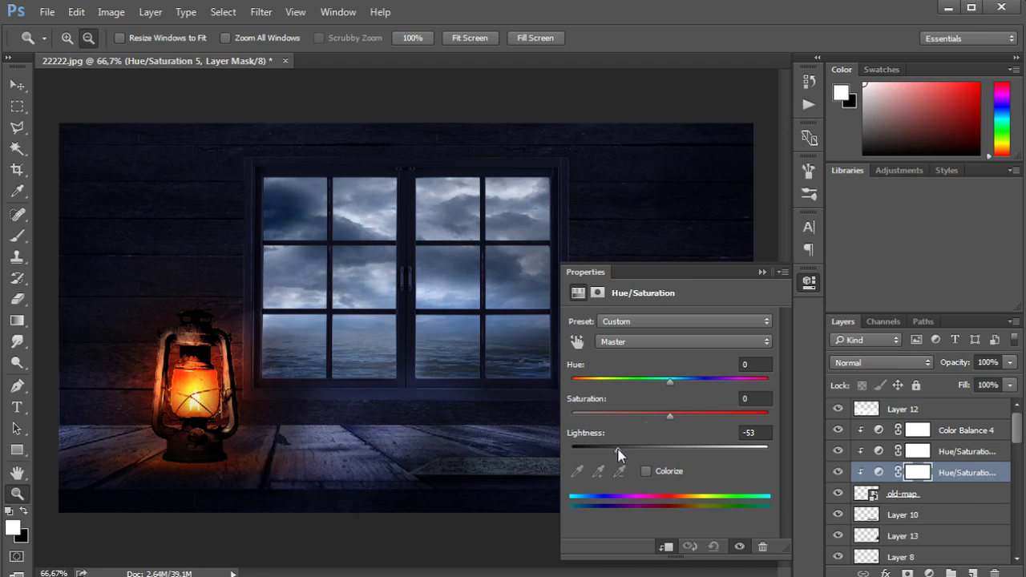
left_click(763, 272)
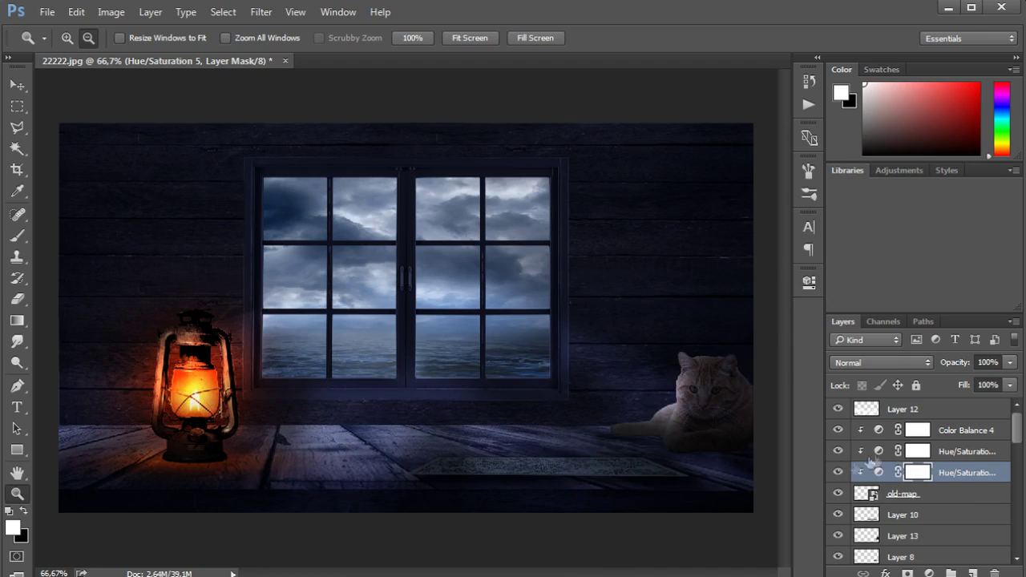
- Add a Hue/Saturation adjustment over Cat-PNG-Pic with Lightness lowered to about -12
scroll(909, 455, "down", 3)
left_click(947, 472)
left_click(929, 574)
left_click(882, 376)
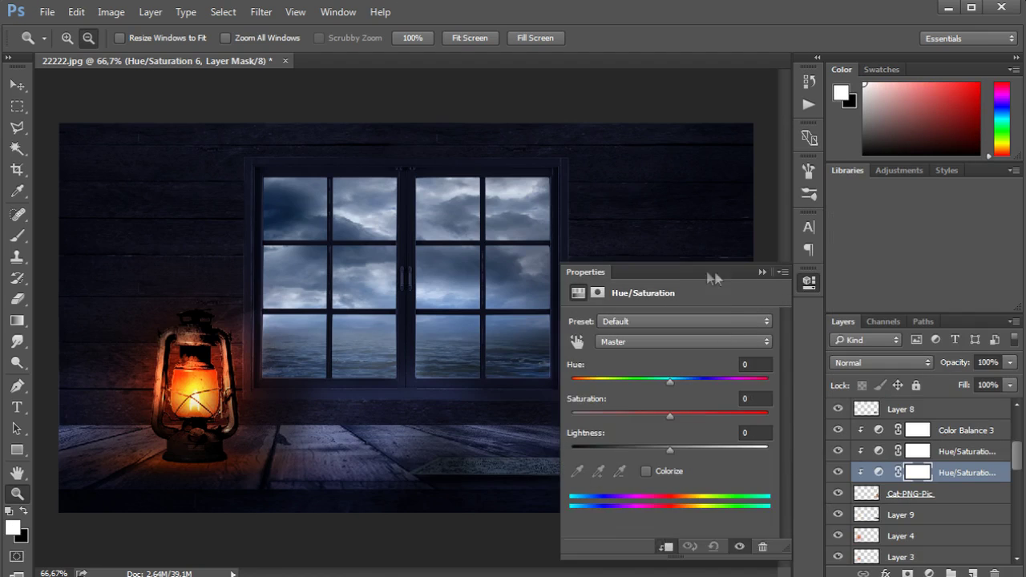
left_click_drag(641, 266, 431, 238)
mouse_move(460, 422)
left_mouse_down()
mouse_move(441, 423)
mouse_move(447, 407)
left_mouse_up()
left_click(562, 235)
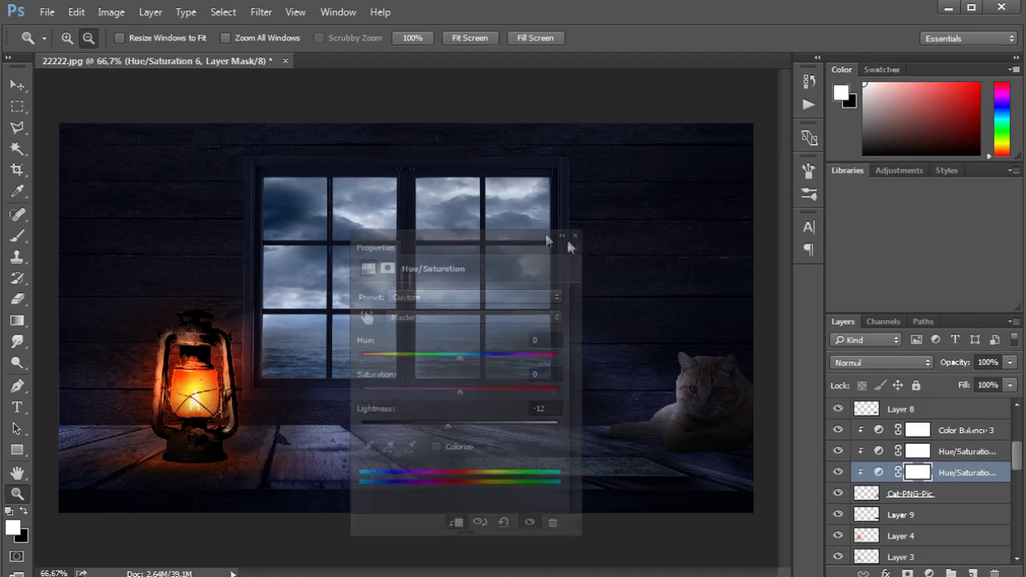
- Select Layer 4 and tweak its opacity, then select Layer 3
scroll(843, 514, "down", 1)
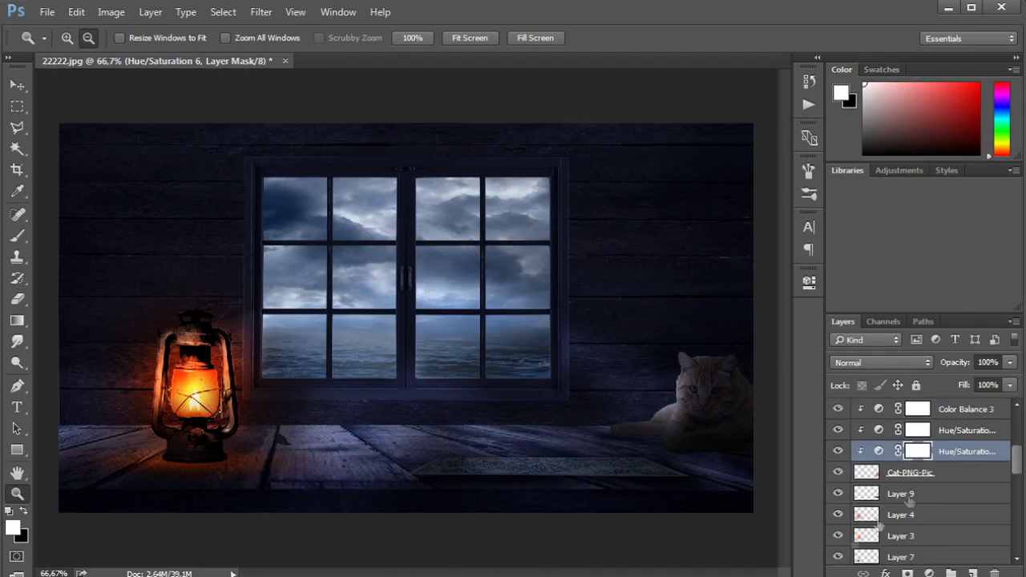
left_click(901, 515)
mouse_move(1011, 362)
left_mouse_down()
mouse_move(978, 385)
mouse_move(1002, 387)
left_mouse_up()
left_click(891, 534)
- On a new layer above Layer 4, paint a warm brown soft-brush glow around the lantern
key("alt+bracketright")
left_click(973, 574)
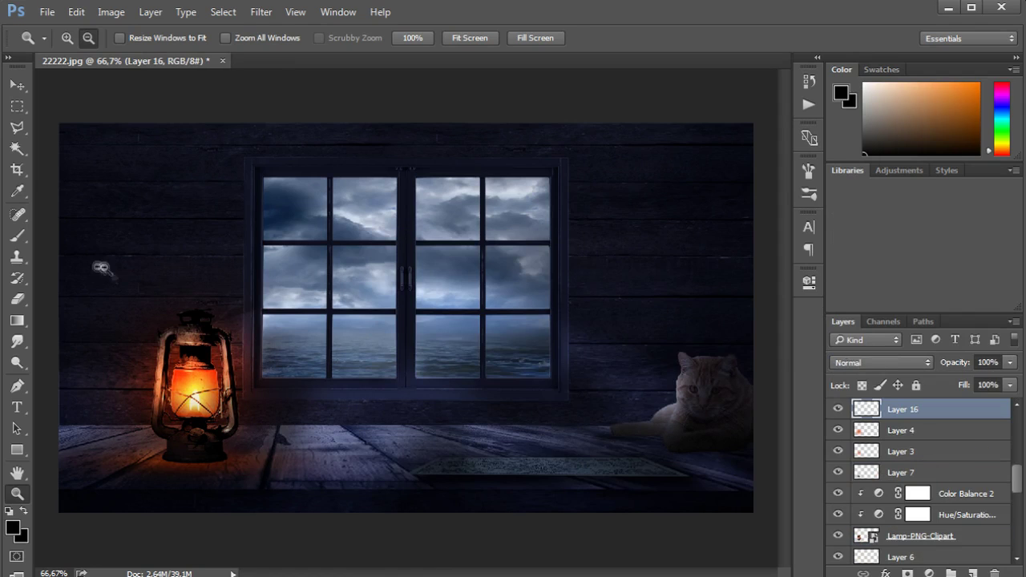
key("b")
left_click(12, 528)
left_click(138, 320)
key("Return")
key("bracketright")
key("bracketright")
left_click(193, 377)
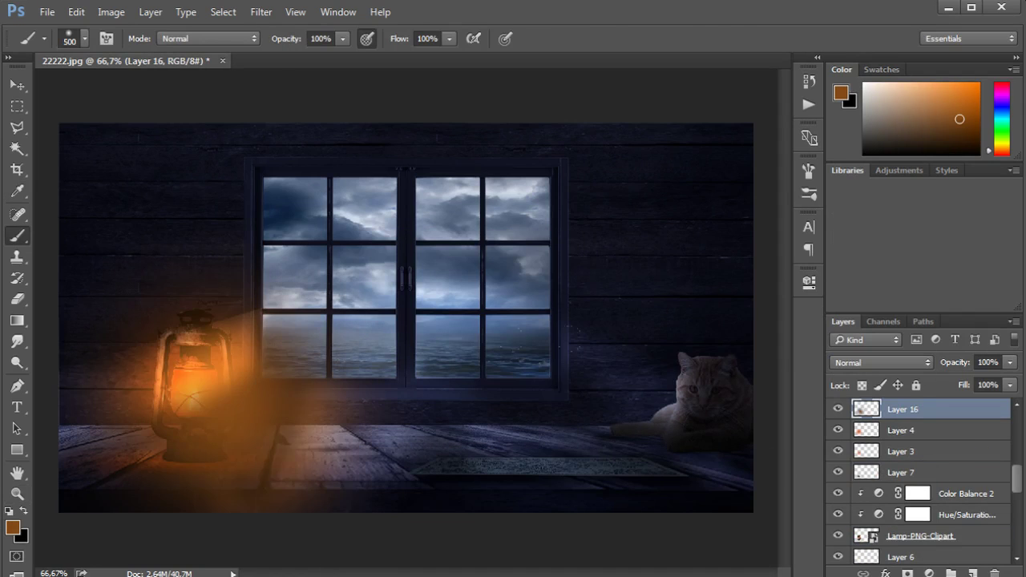
- Blend the glow layer as Soft Light and merge it down into Layer 4
key("ctrl+t")
key("Return")
left_click(882, 363)
left_click(852, 531)
left_click(882, 362)
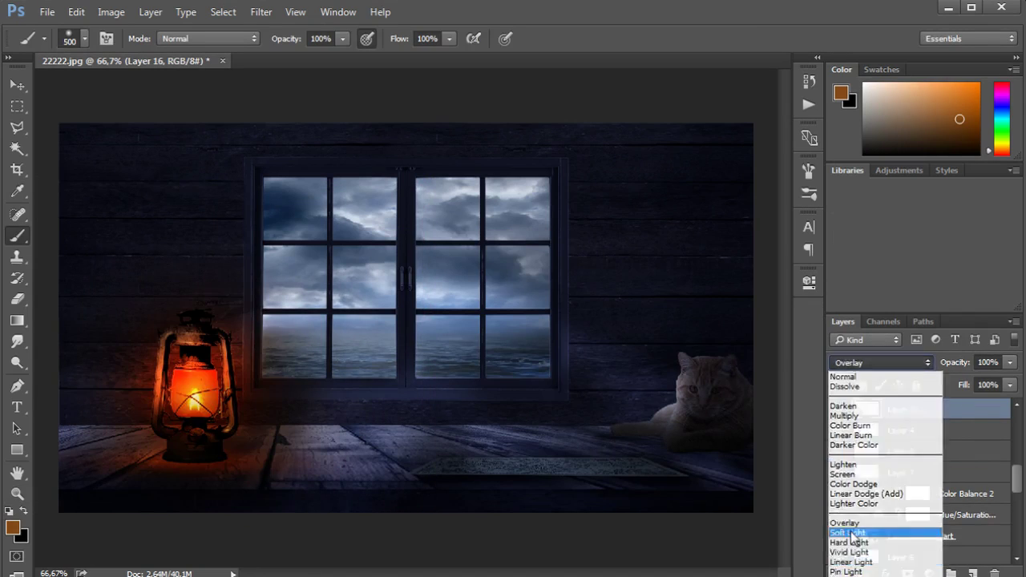
left_click(866, 534)
key("ctrl+e")
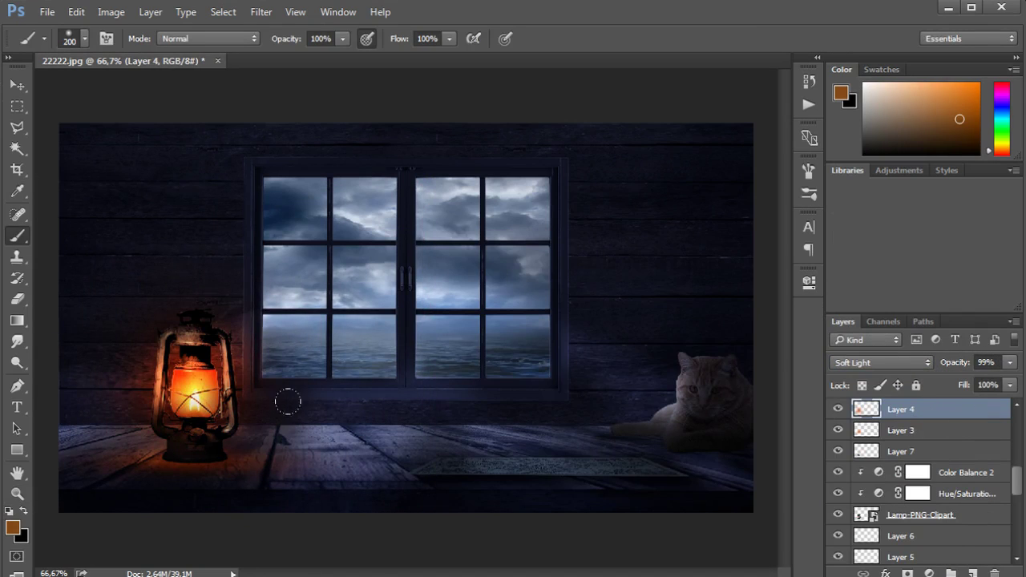
- Shade the map rug with a black-painted layer clipped to old-map at 60% opacity
scroll(962, 522, "up", 2)
scroll(954, 497, "up", 3)
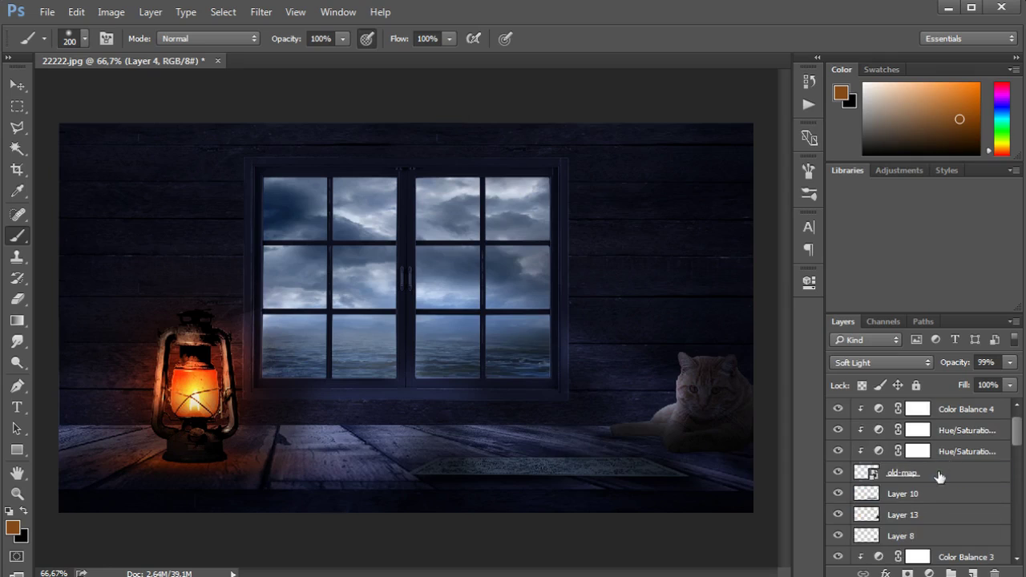
left_click(868, 475)
key("ctrl+alt+shift+n")
key("ctrl+alt+g")
left_click(12, 528)
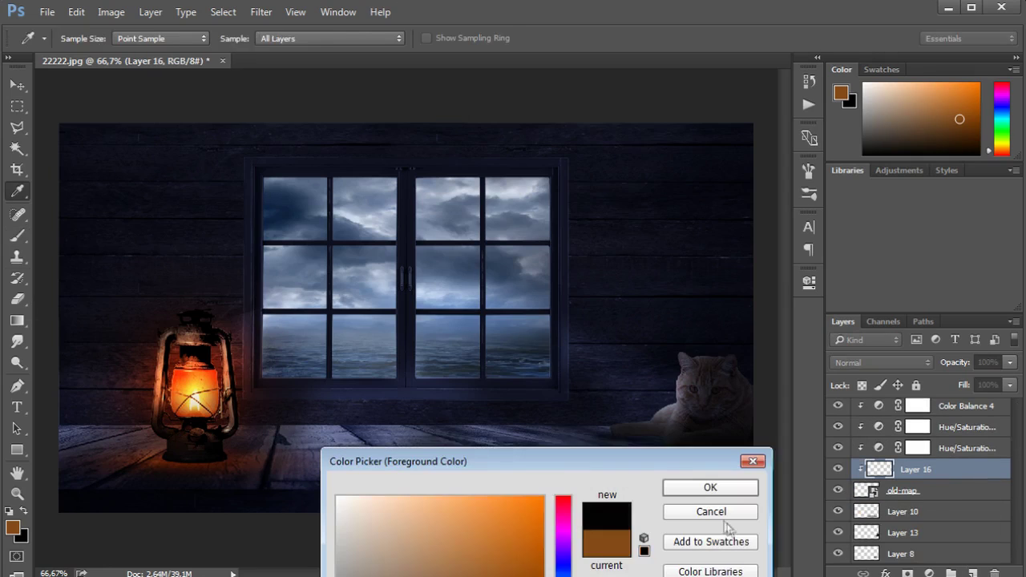
left_click(345, 561)
key("Return")
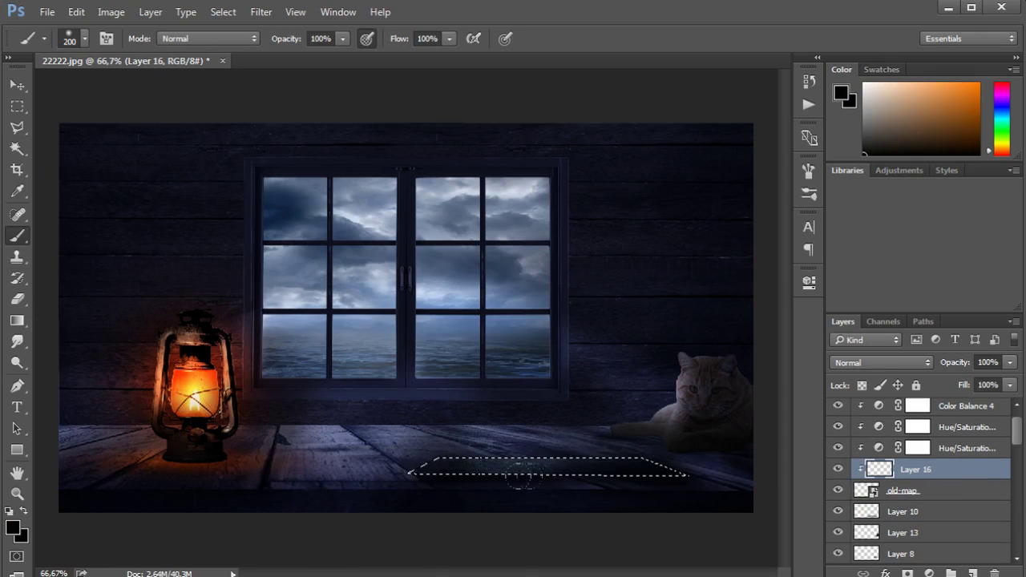
left_click_drag(958, 378, 965, 380)
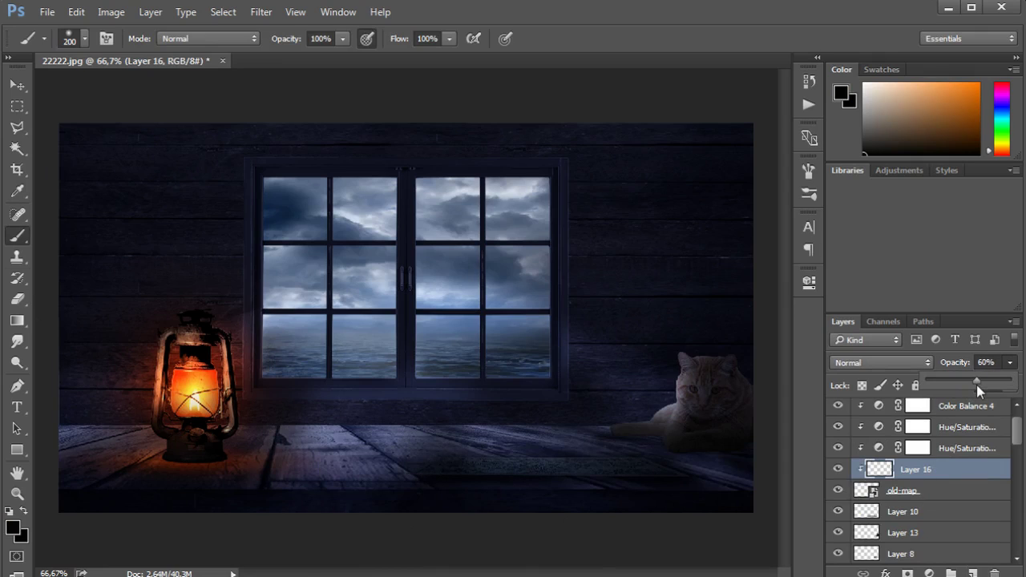
- Create a merged copy of all visible layers as Layer 17 at the top
scroll(915, 433, "up", 1)
left_click(911, 413)
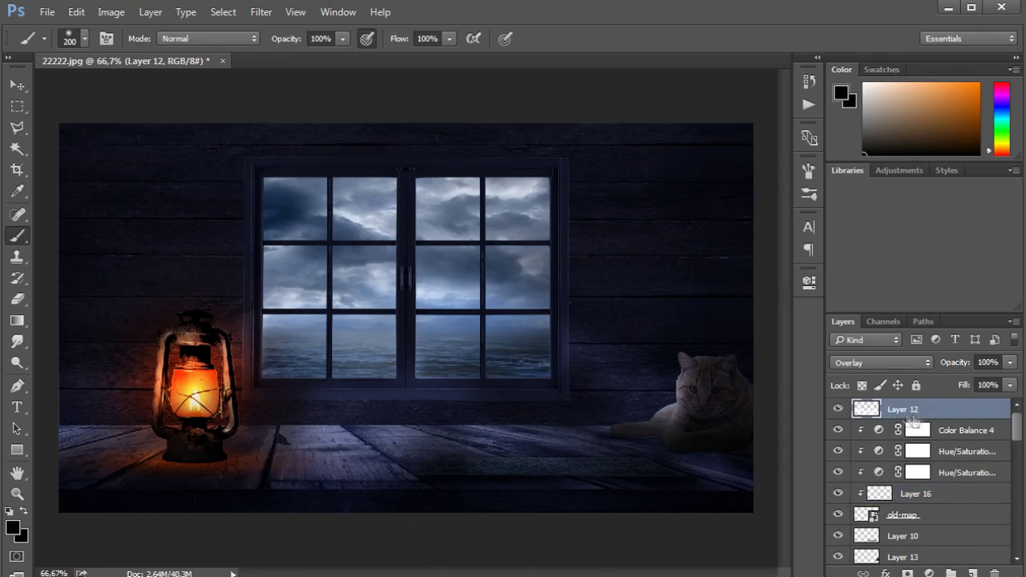
key("ctrl+shift+alt+e")
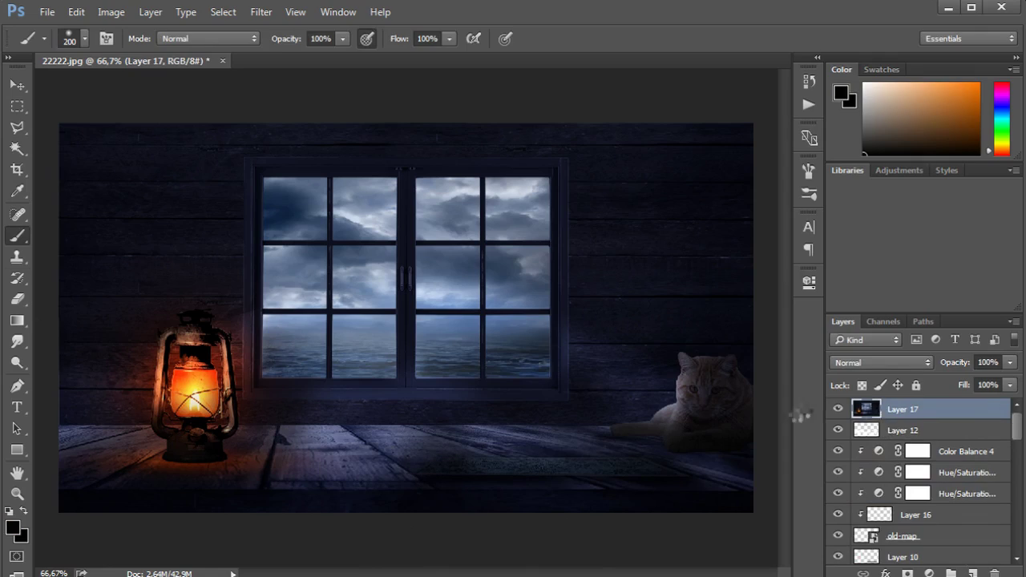
- Run Camera Raw on merged Layer 17, cooling Temperature to -11 in the Basic panel
key("ctrl+shift+a")
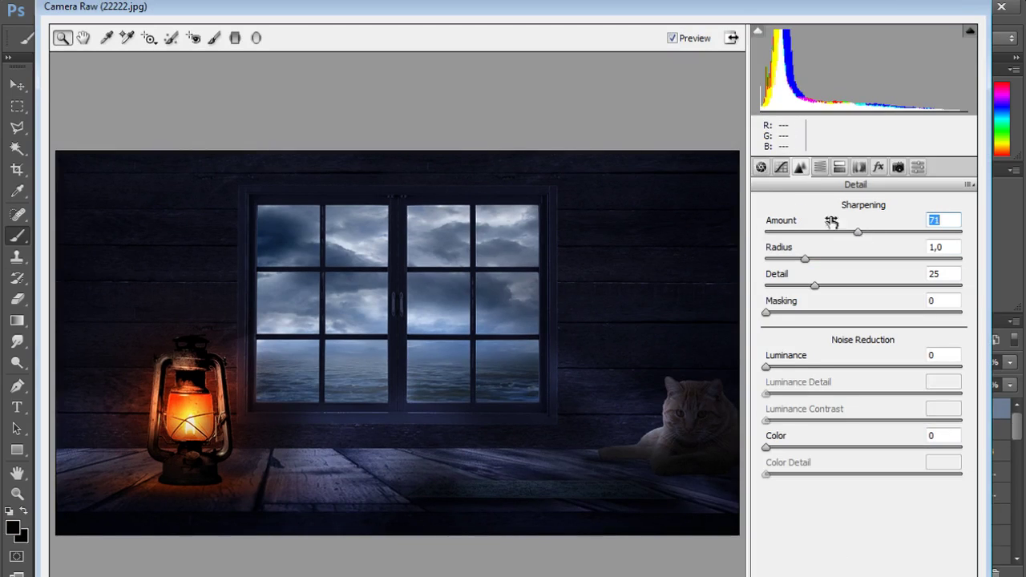
key("ctrl+alt+1")
left_click_drag(859, 245, 855, 247)
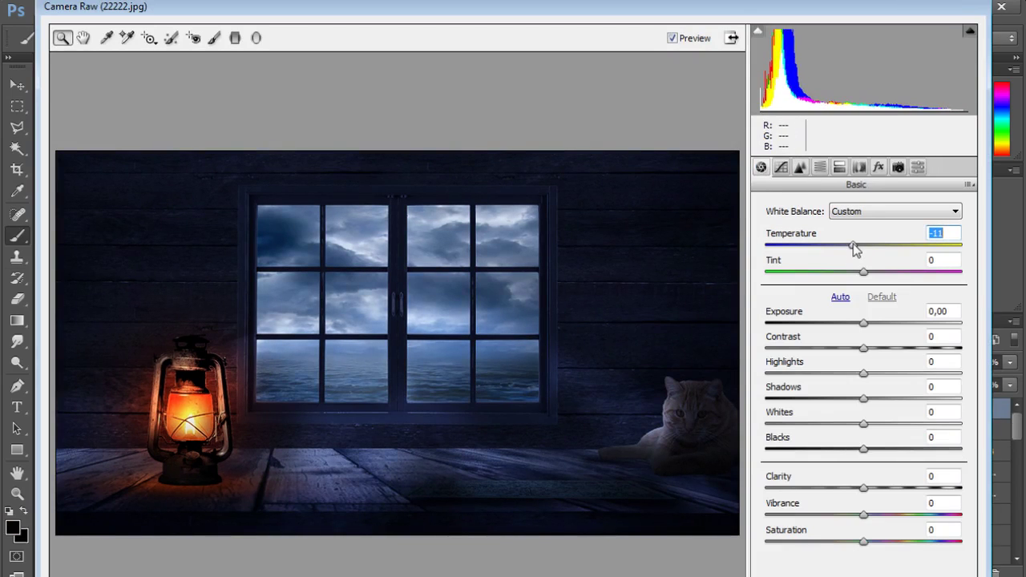
key("Return")
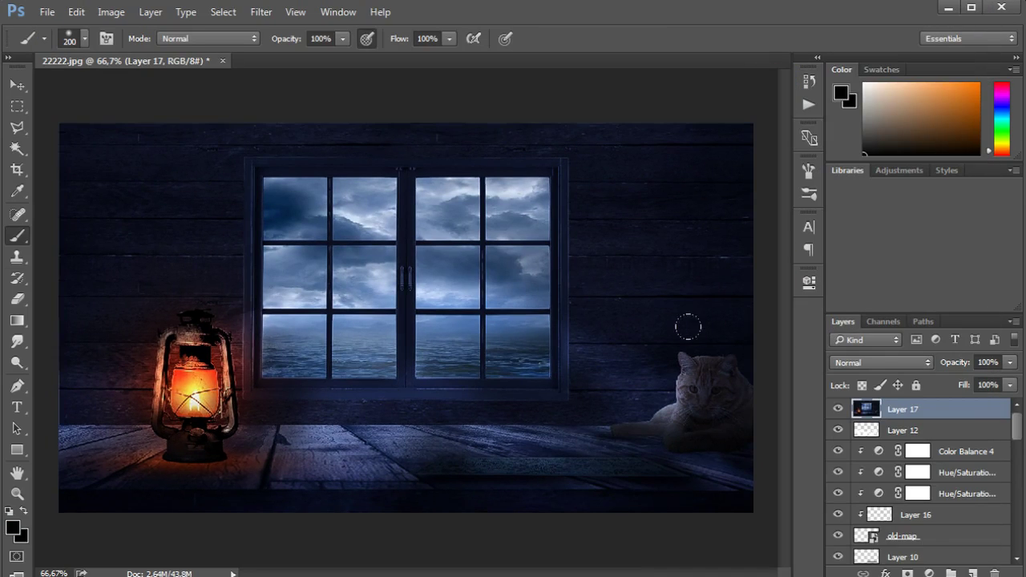
key("ctrl+shift+a")
key("ctrl+alt+1")
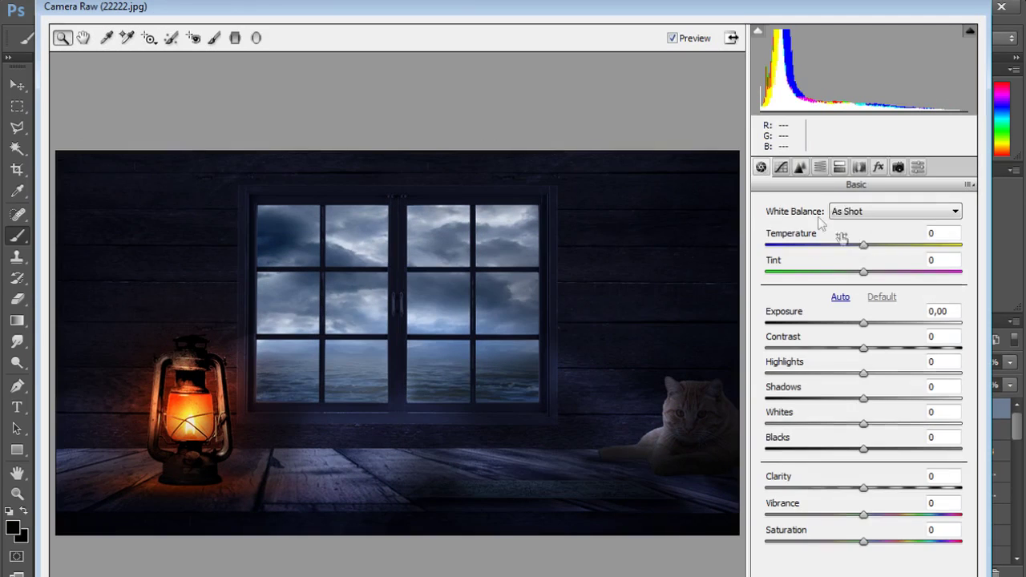
key("Return")
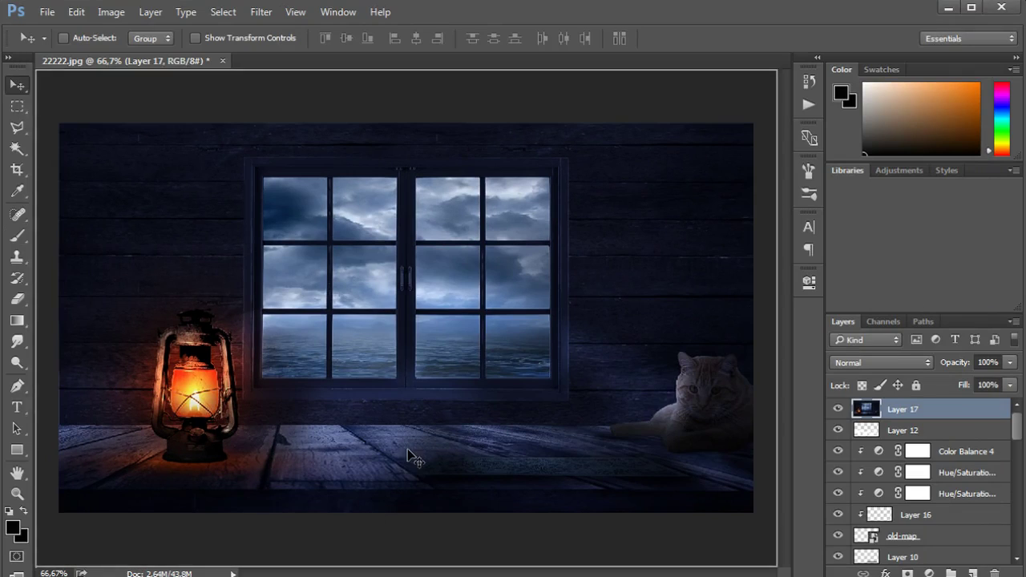
- Fit the logo into the bottom-right corner and fade it to 19% opacity
left_click_drag(739, 484, 754, 490)
left_click_drag(700, 535, 704, 523)
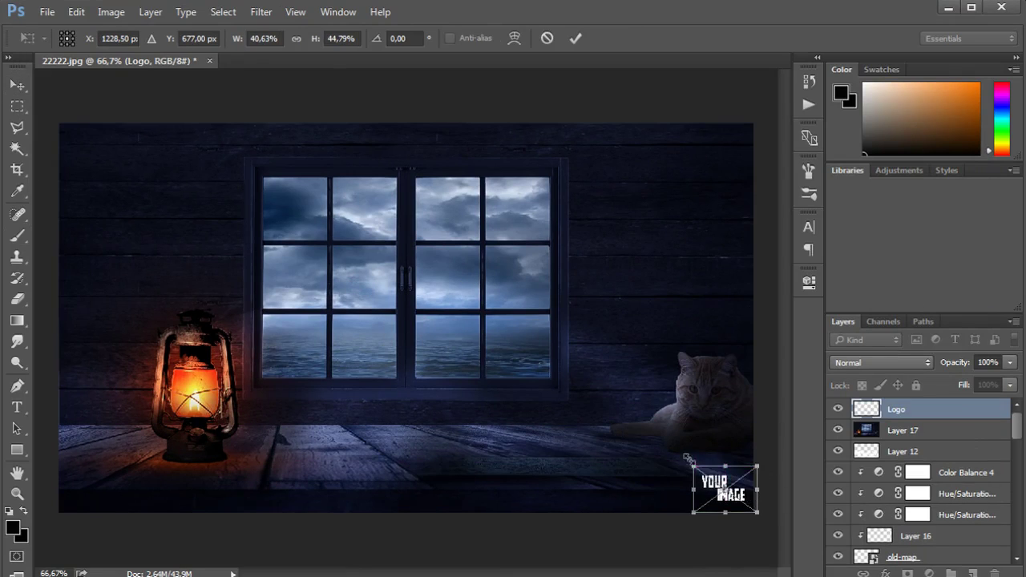
left_click_drag(746, 494, 732, 504)
key("Return")
left_click_drag(1010, 362, 943, 380)
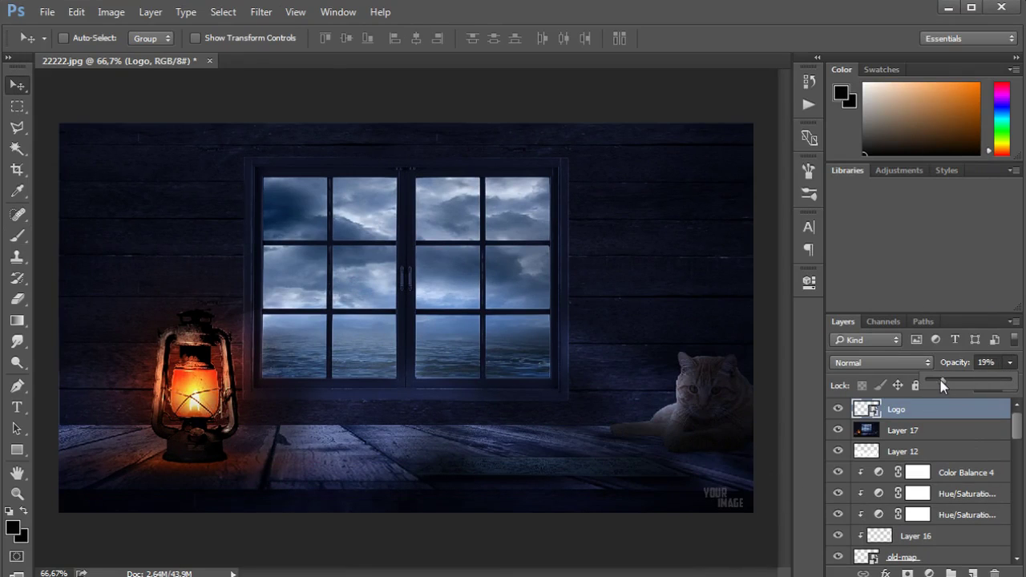
- Paint a black edge vignette on a new layer and move it to the top of the stack
scroll(922, 498, "down", 10)
left_click(922, 513)
key("ctrl+shift+alt+n")
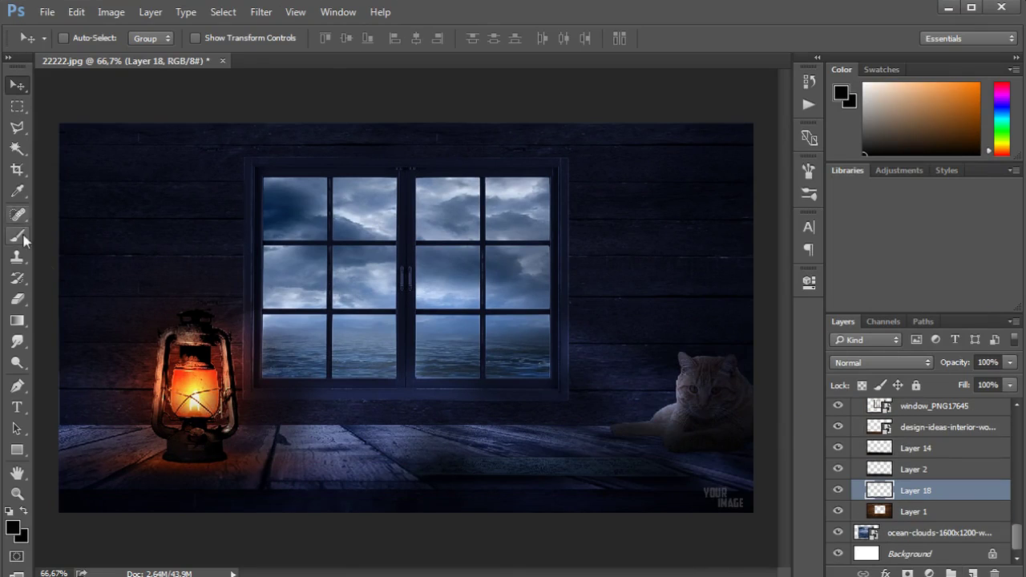
key("b")
left_click_drag(870, 490, 882, 407)
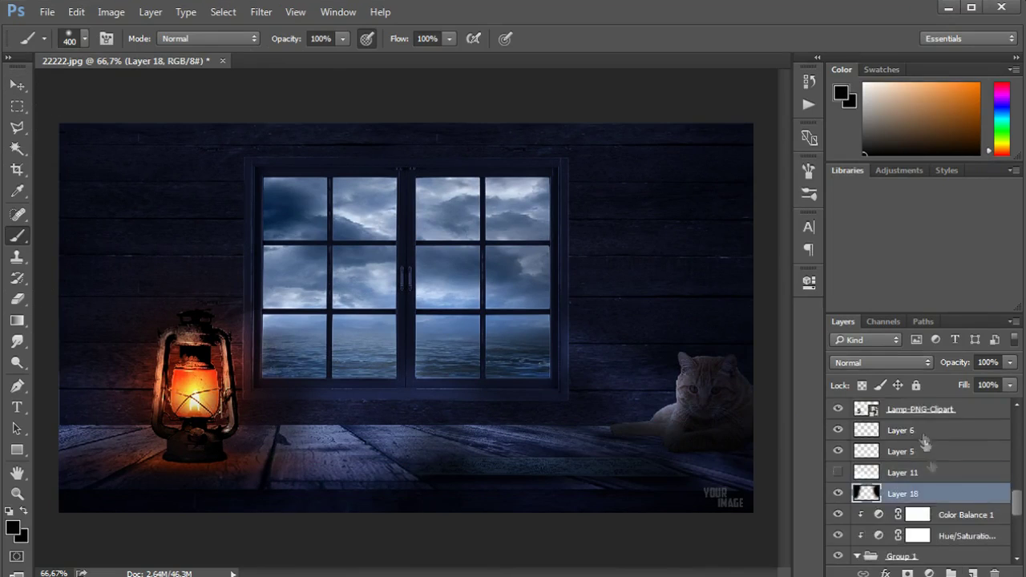
left_click_drag(903, 409, 930, 401)
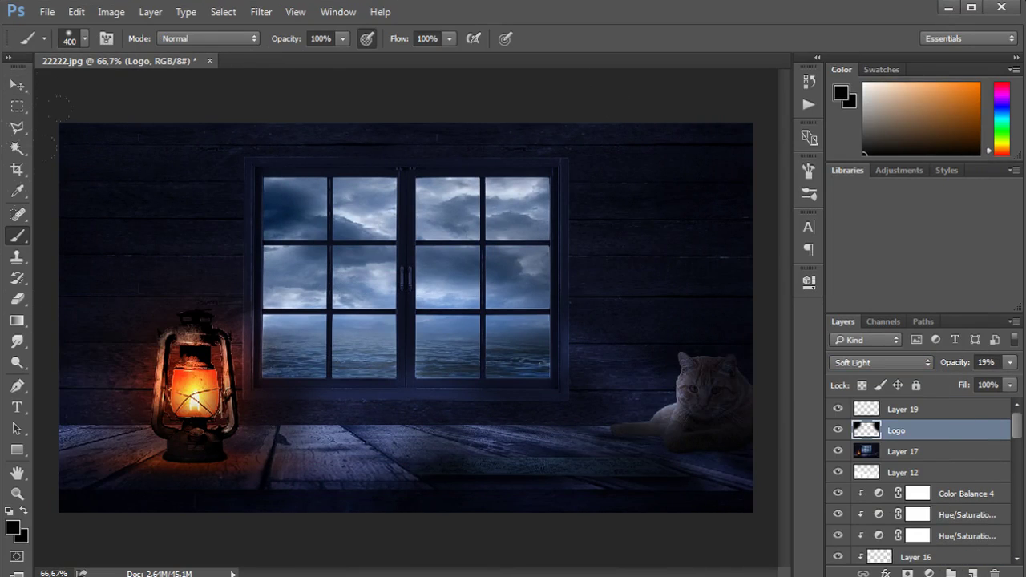
- Blend the Logo layer as Overlay and shrink the brush to 175
left_click(881, 362)
left_click(851, 513)
key("bracketleft")
key("bracketleft")
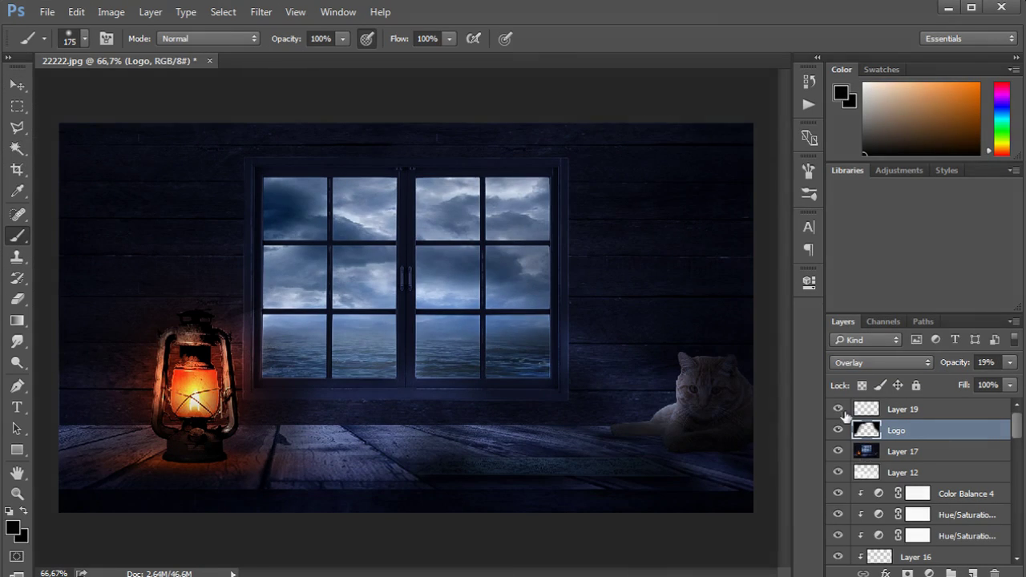